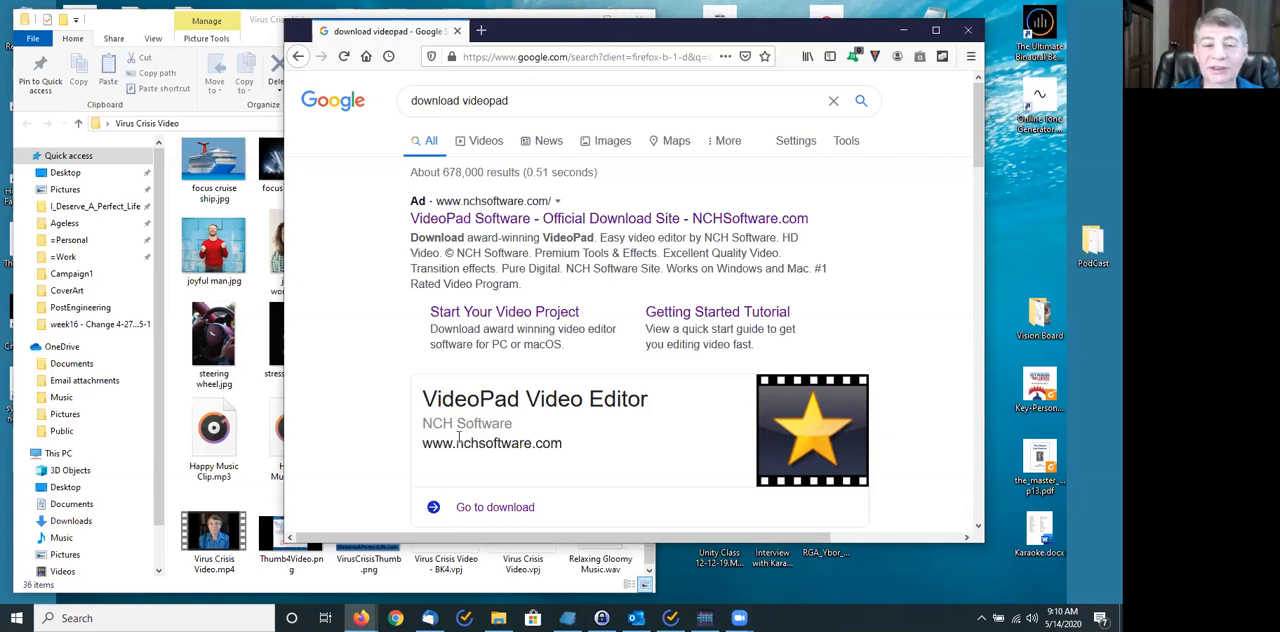
- Open the NCH Software VideoPad page from the search results, review its features and download options, and close the browser
scroll(530, 410, "down", 3)
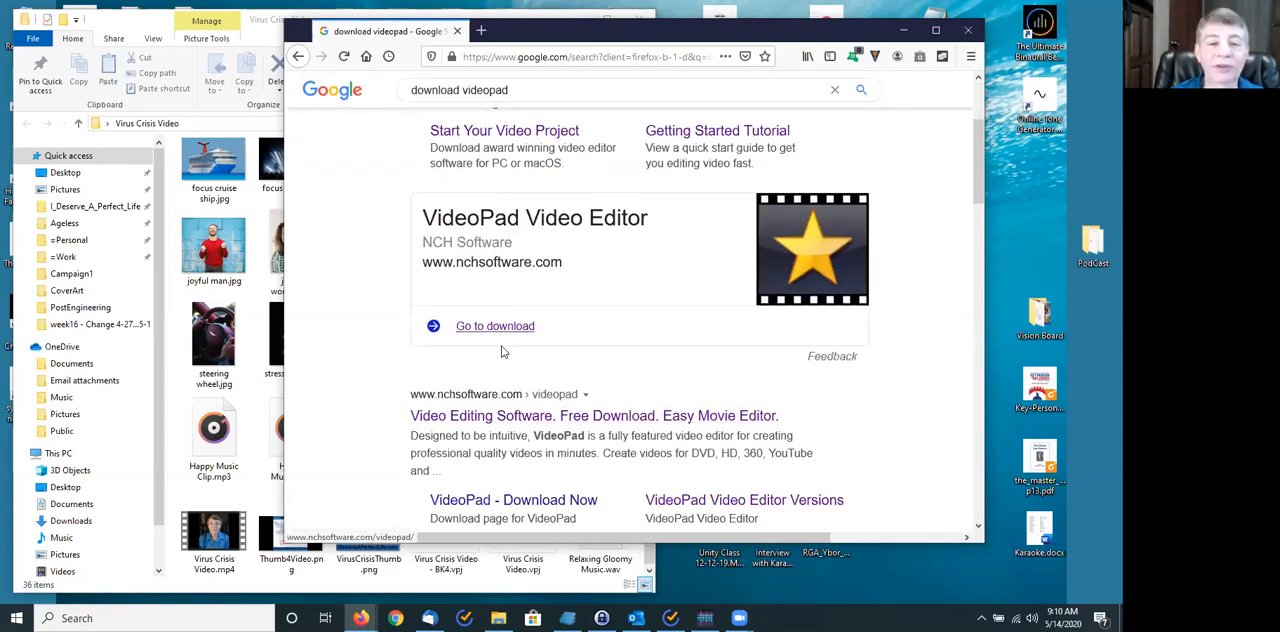
left_click(498, 420)
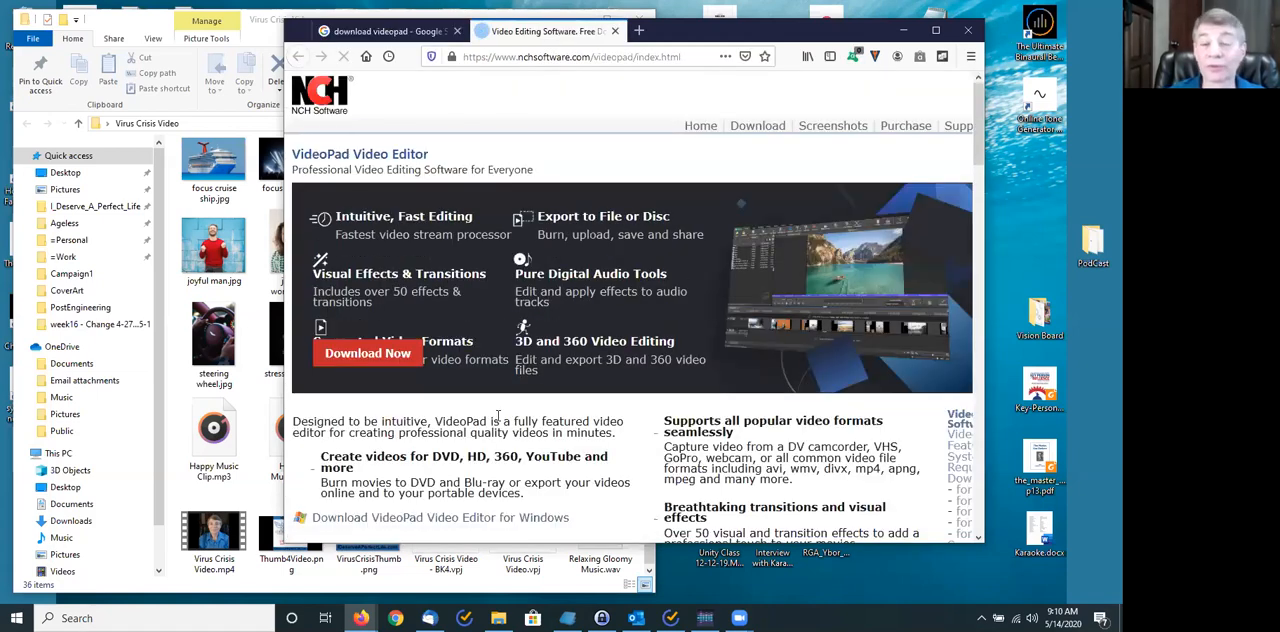
scroll(430, 495, "down", 3)
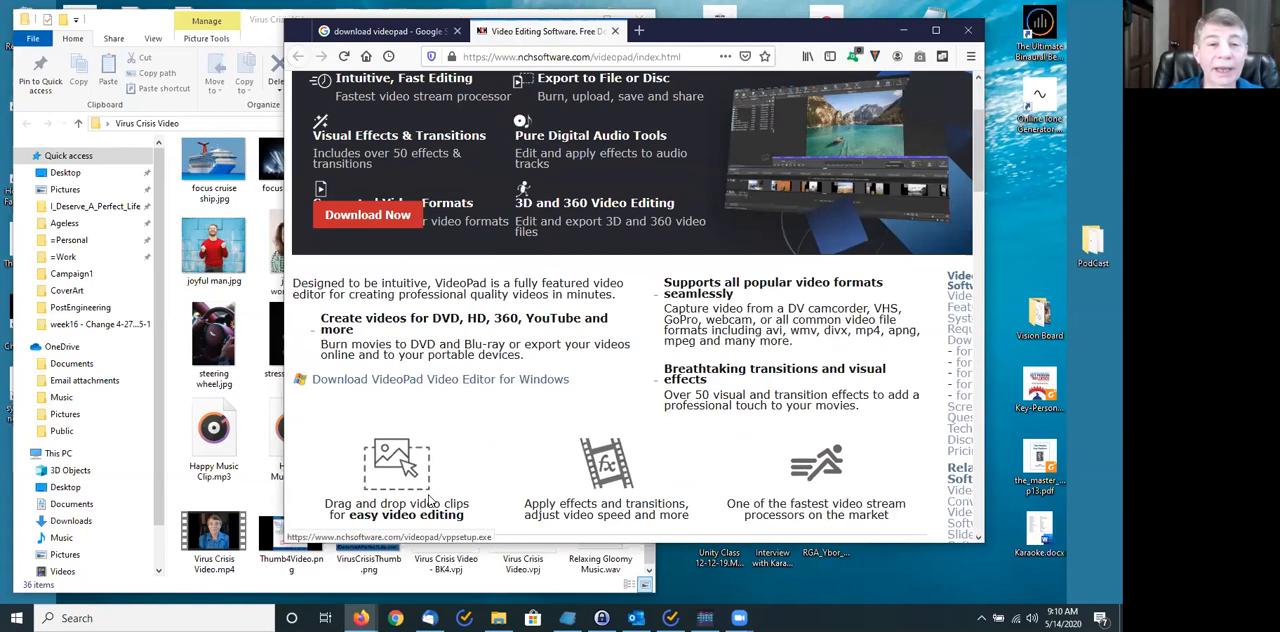
scroll(430, 500, "up", 1)
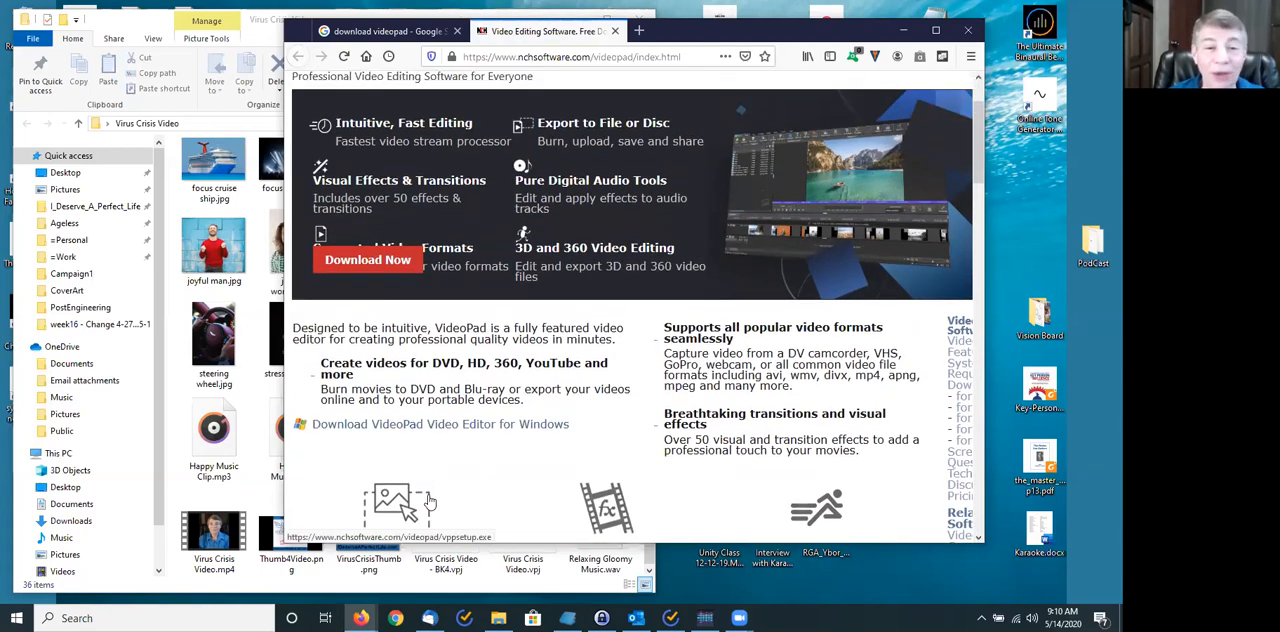
scroll(430, 500, "down", 5)
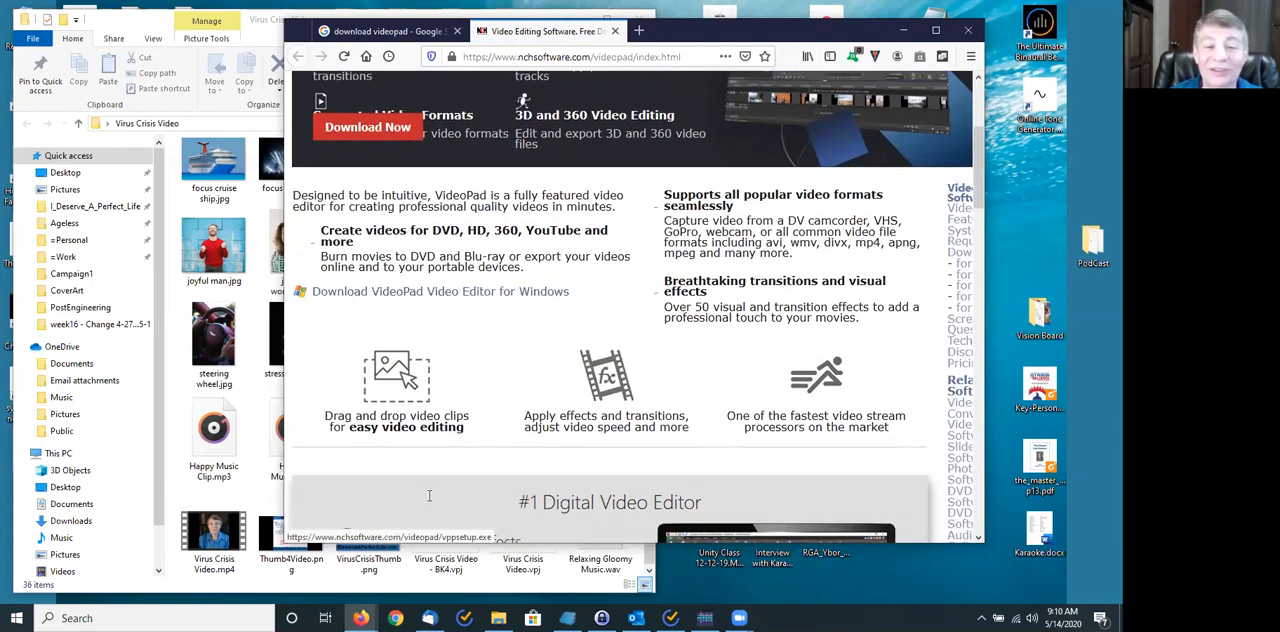
scroll(430, 497, "down", 2)
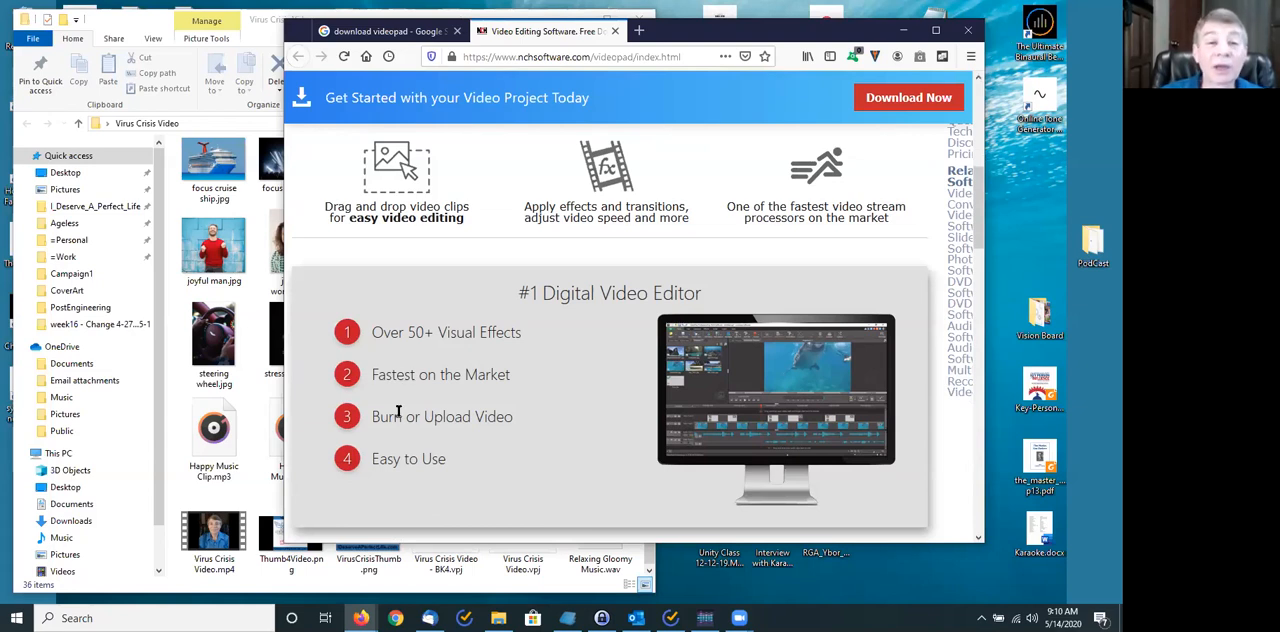
scroll(497, 281, "up", 3)
scroll(494, 280, "up", 3)
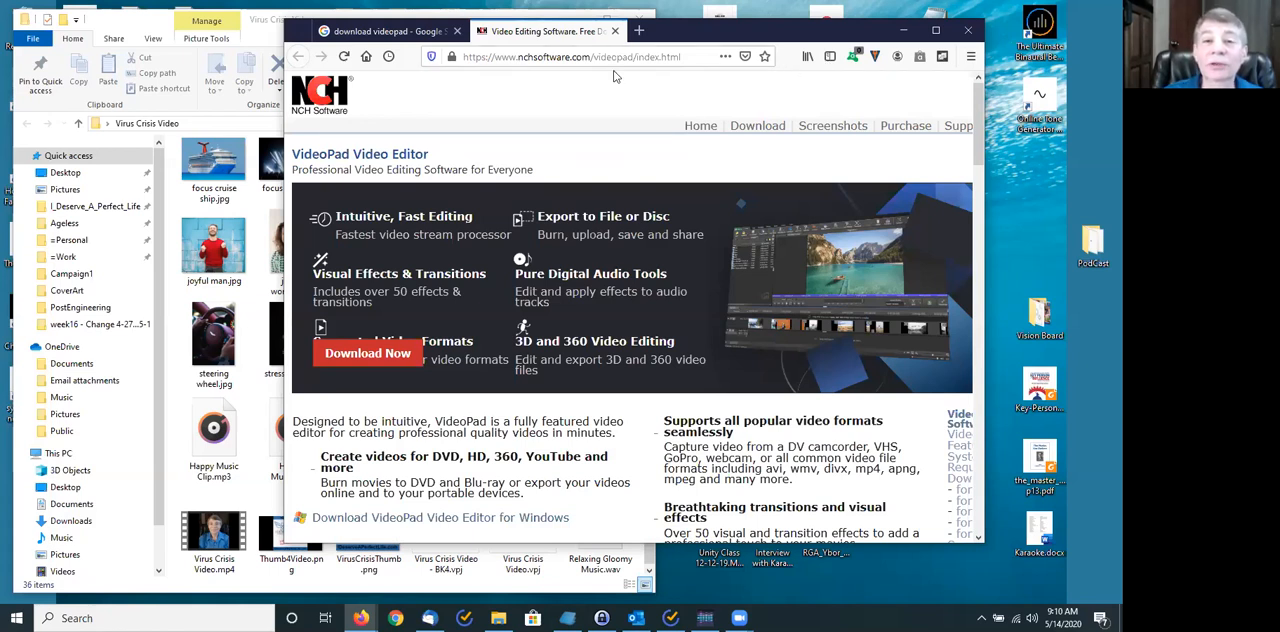
left_click(615, 31)
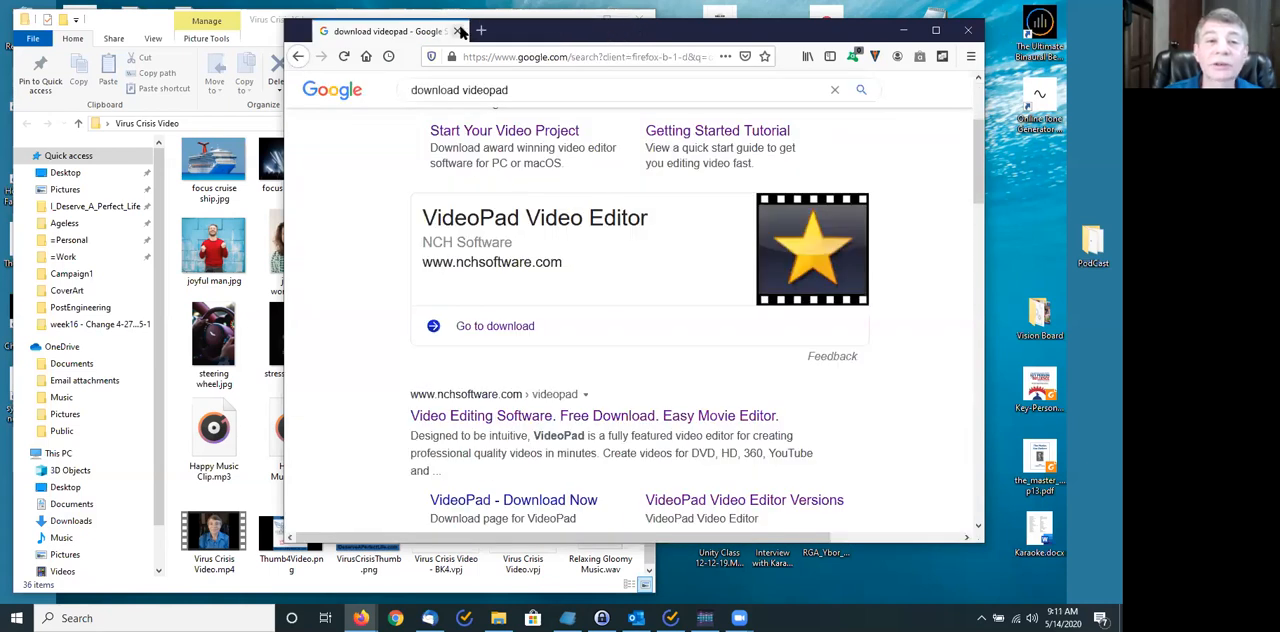
left_click(457, 31)
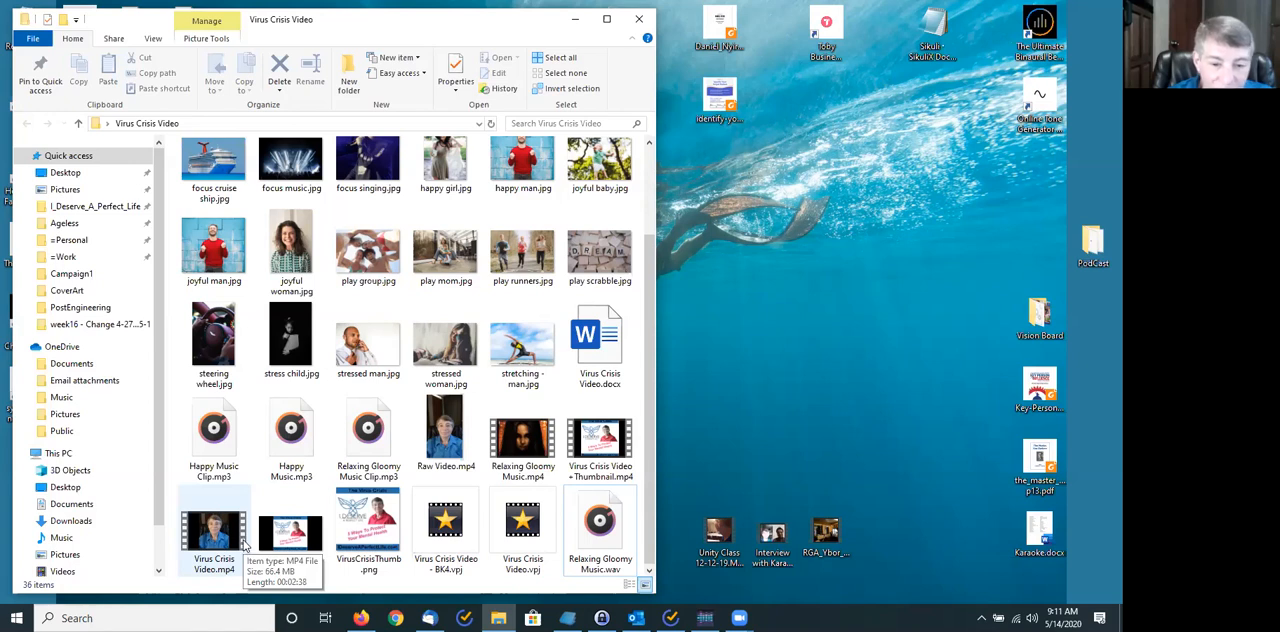
- Play Virus Crisis Video +Thumbnail.mp4 from the Virus Crisis Video folder, close the player and return to the folder
double_click(587, 443)
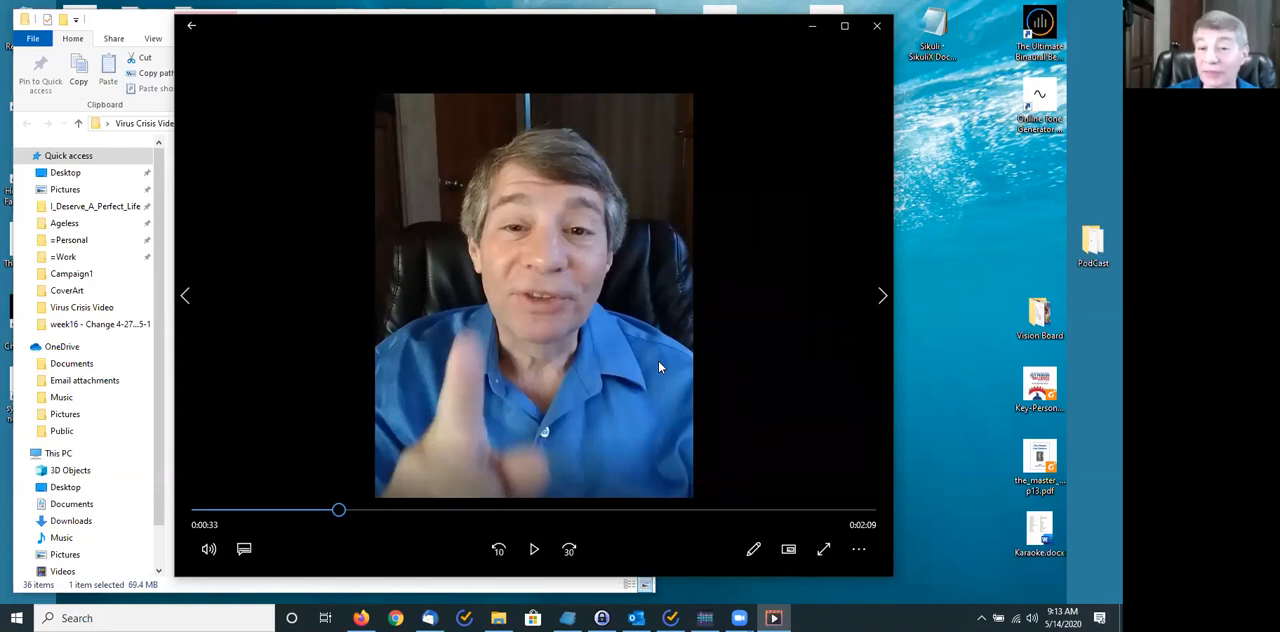
left_click(875, 27)
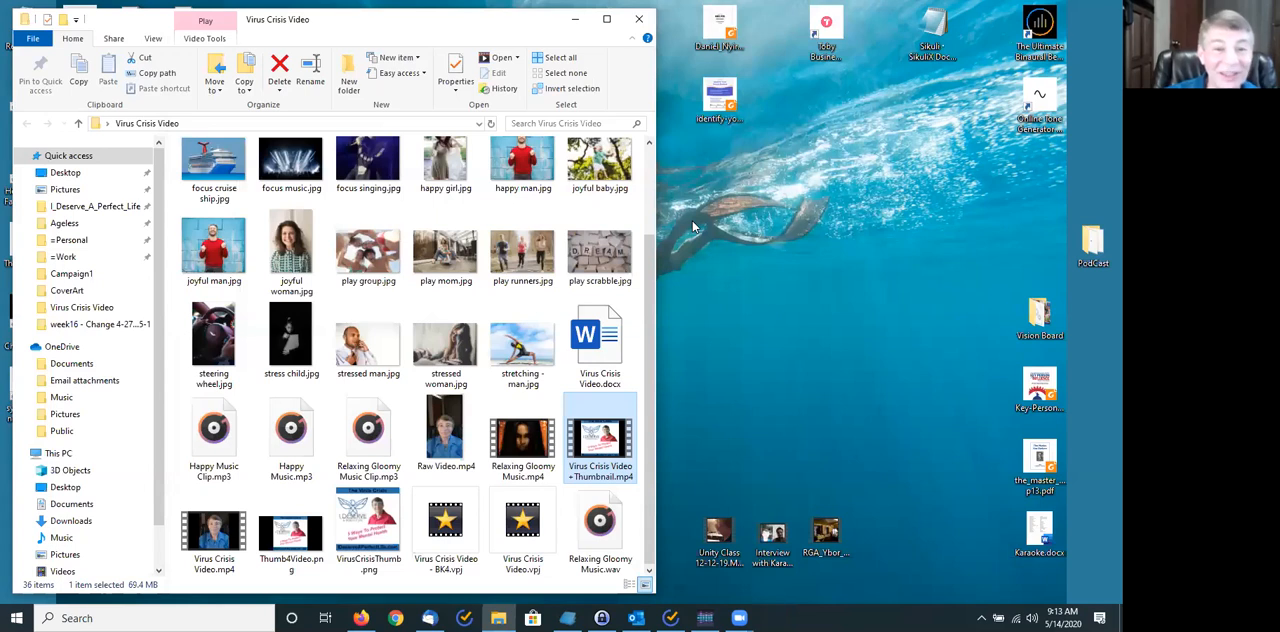
left_click(499, 618)
left_click(499, 618)
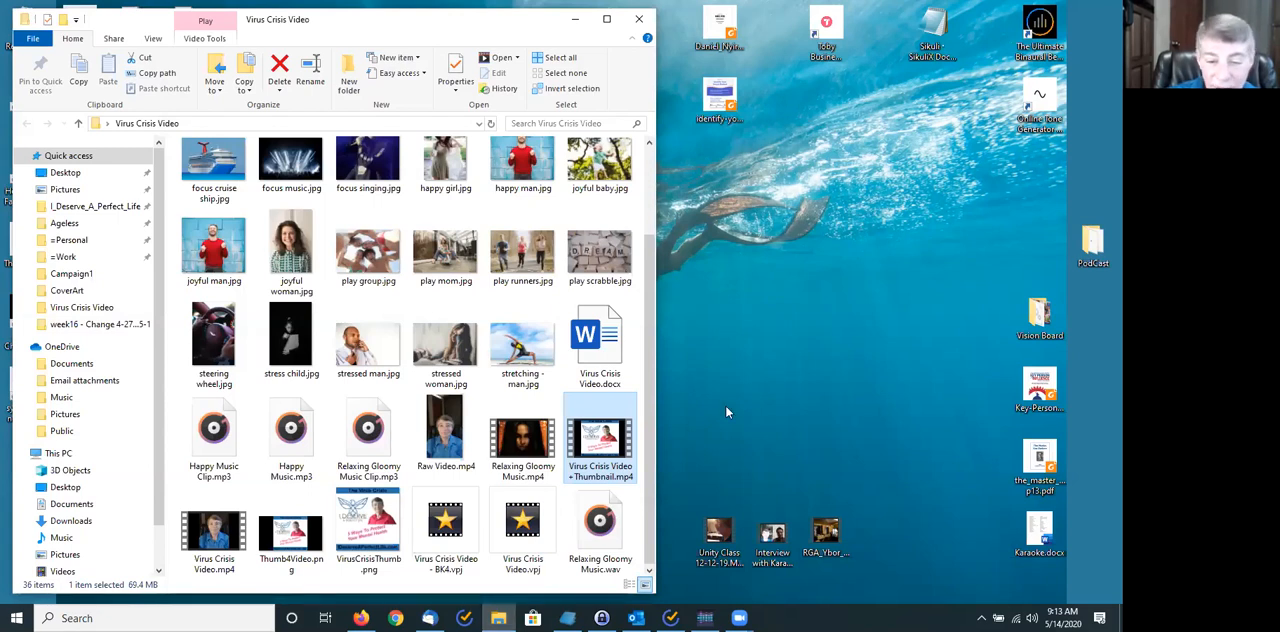
left_click(567, 618)
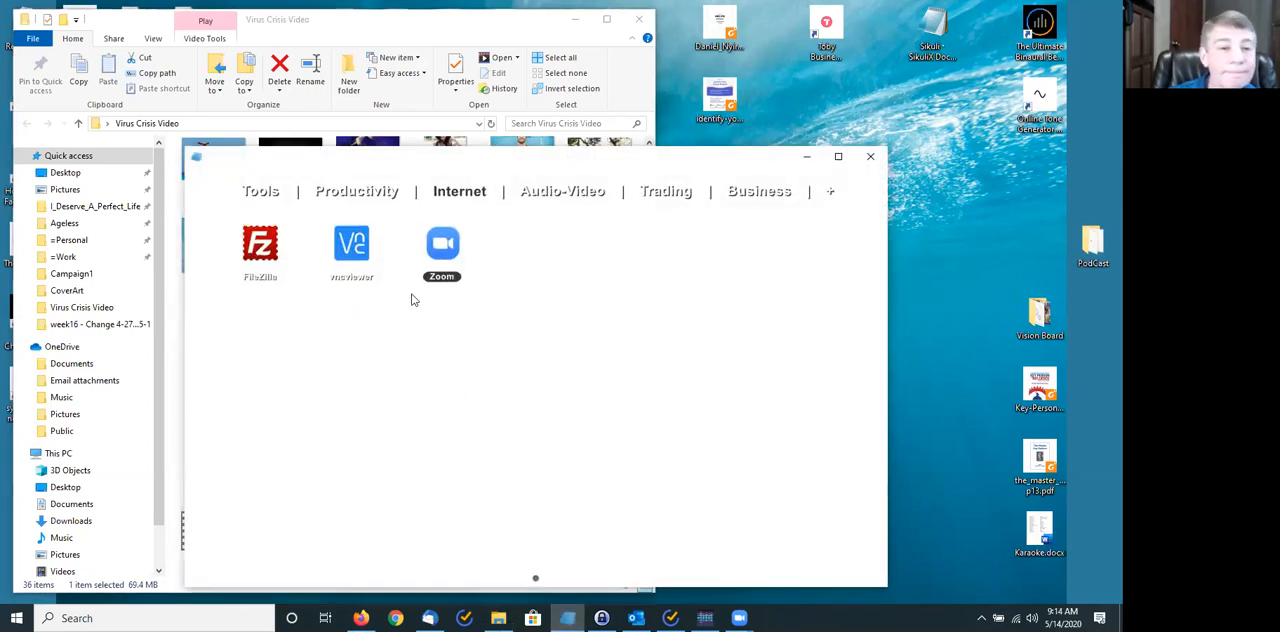
left_click(437, 238)
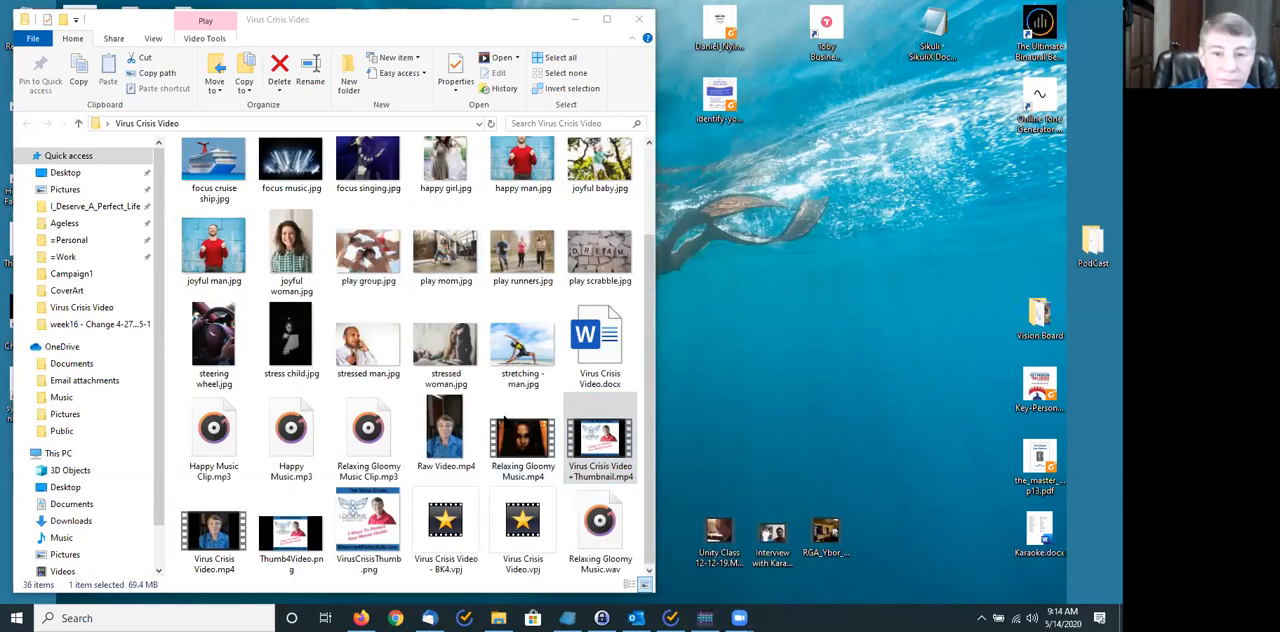
left_click(567, 618)
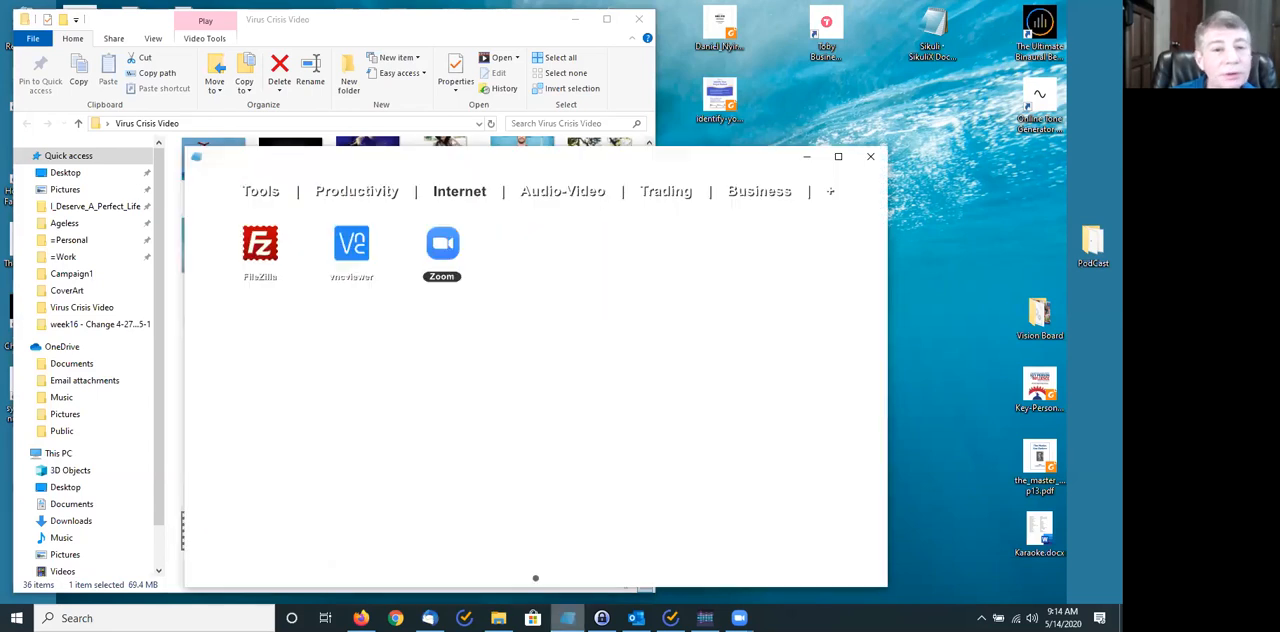
left_click(563, 210)
left_click(818, 252)
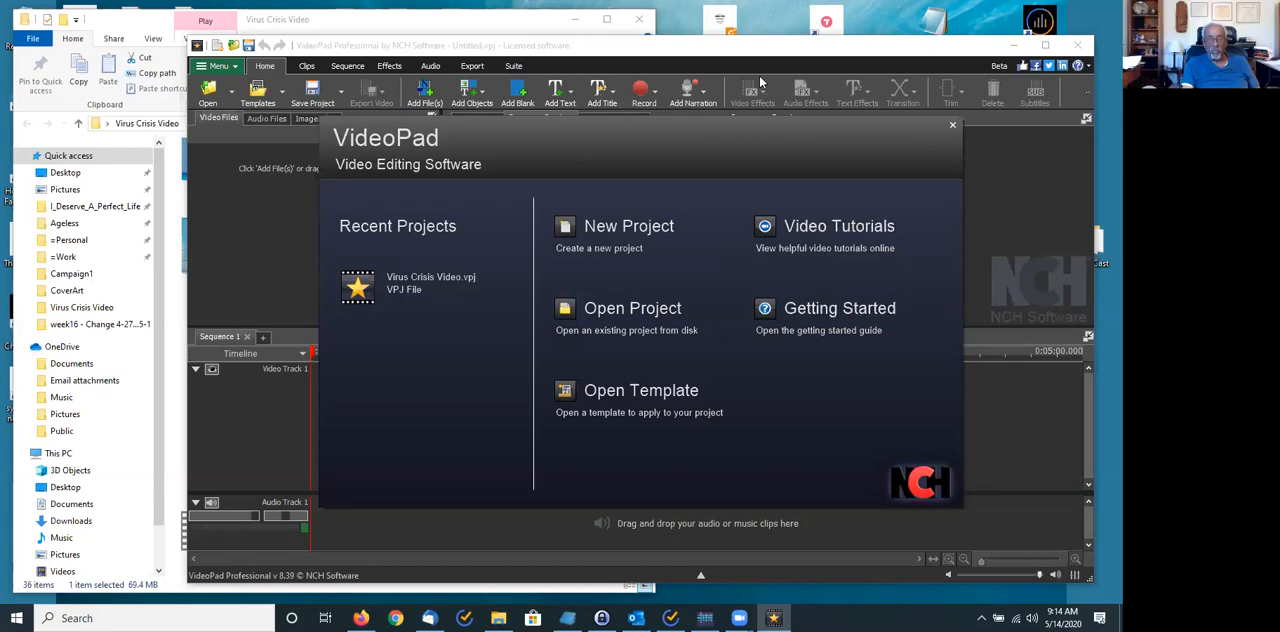
left_click_drag(741, 44, 656, 44)
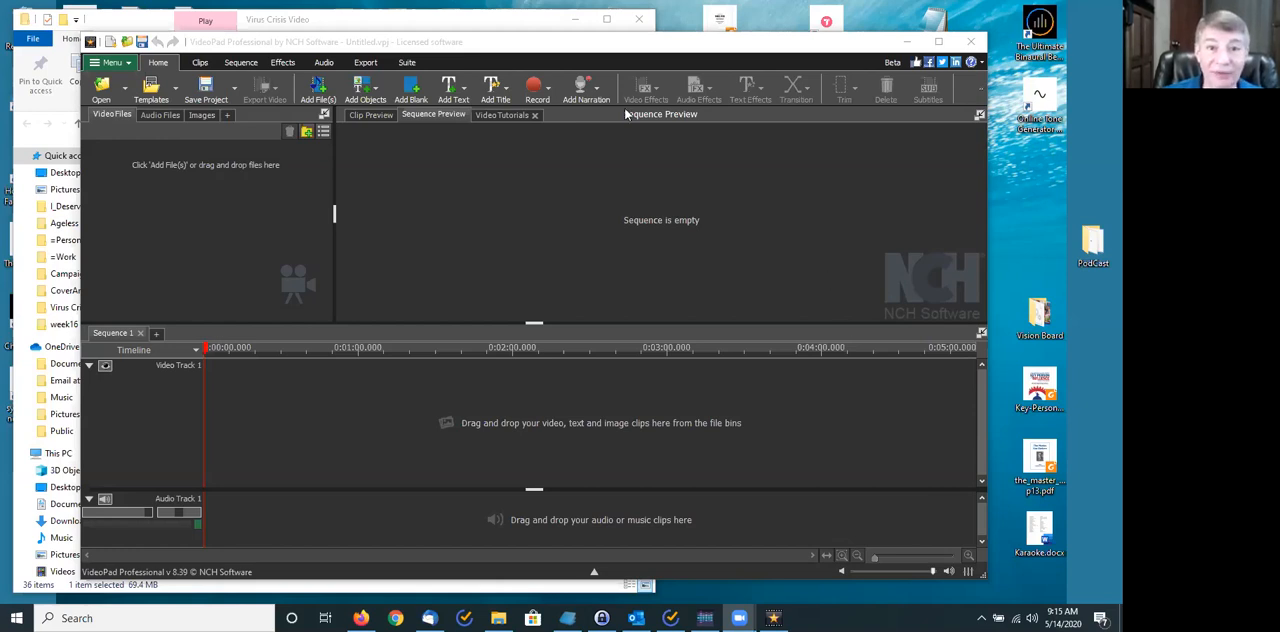
left_click(529, 45)
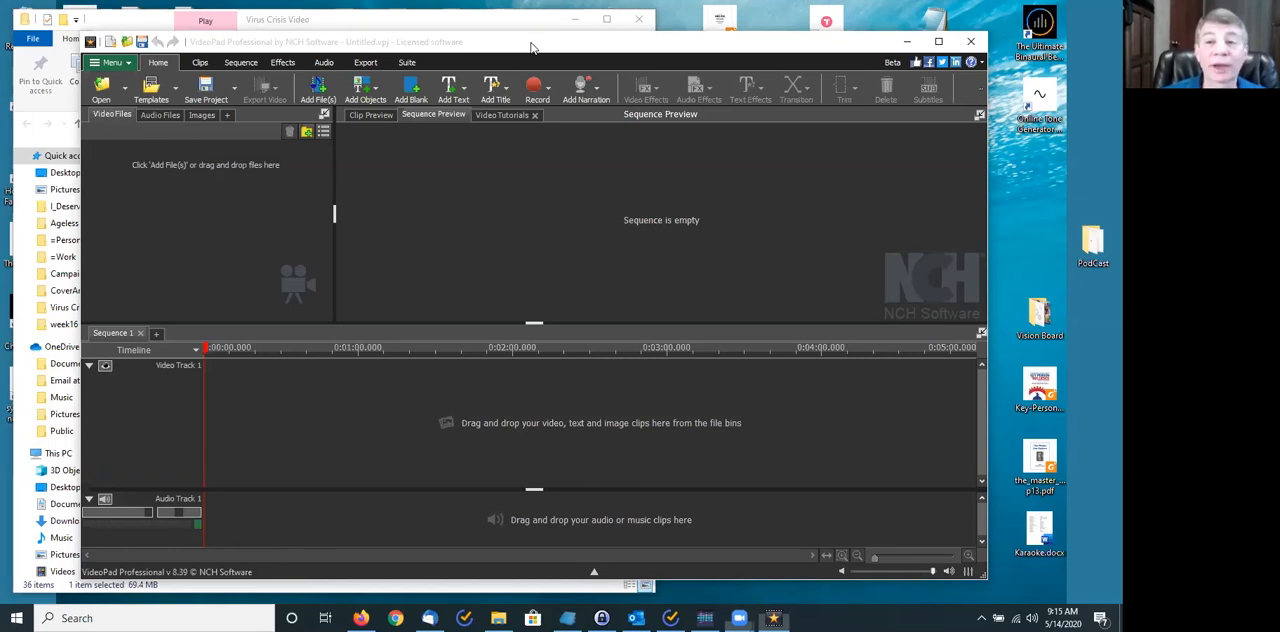
left_click_drag(531, 47, 553, 45)
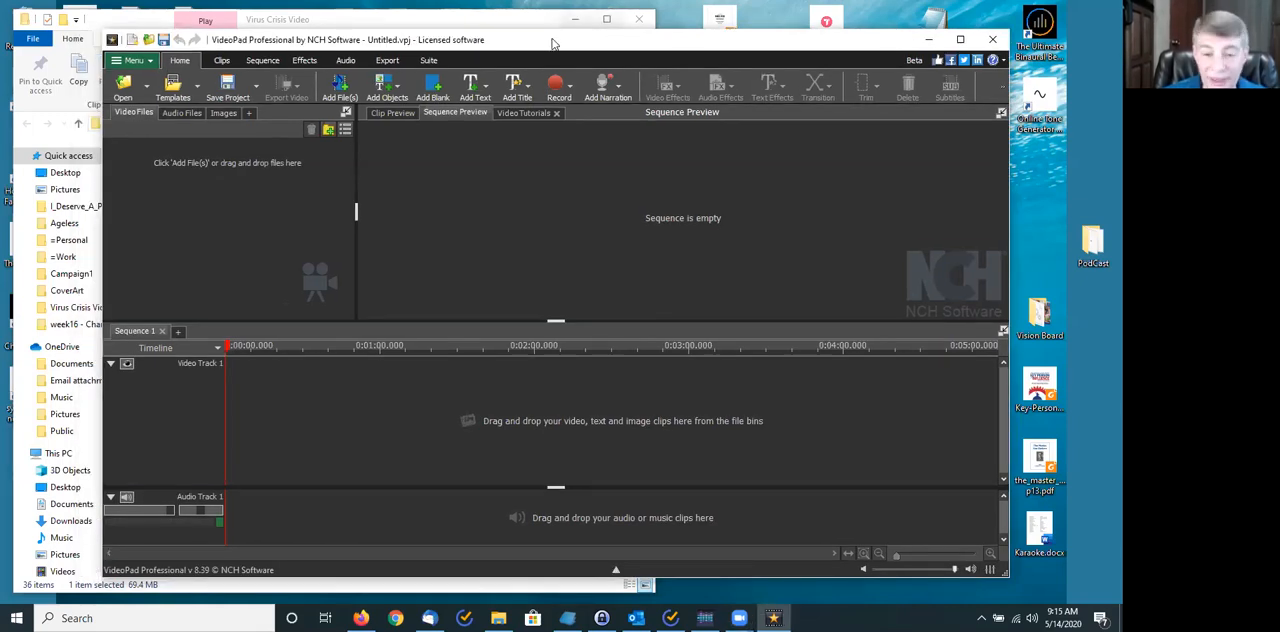
left_click(993, 40)
- Launch VideoPad Video Editor, create a new project, and place its window beside the Virus Crisis Video folder
left_click(568, 618)
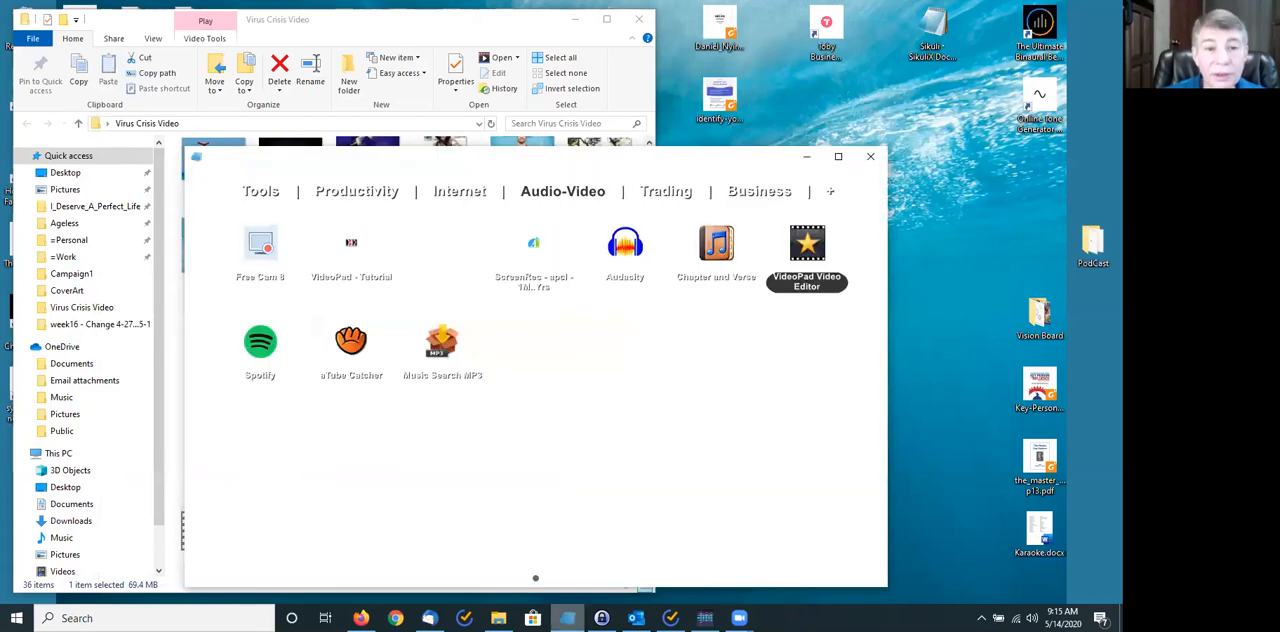
left_click(806, 241)
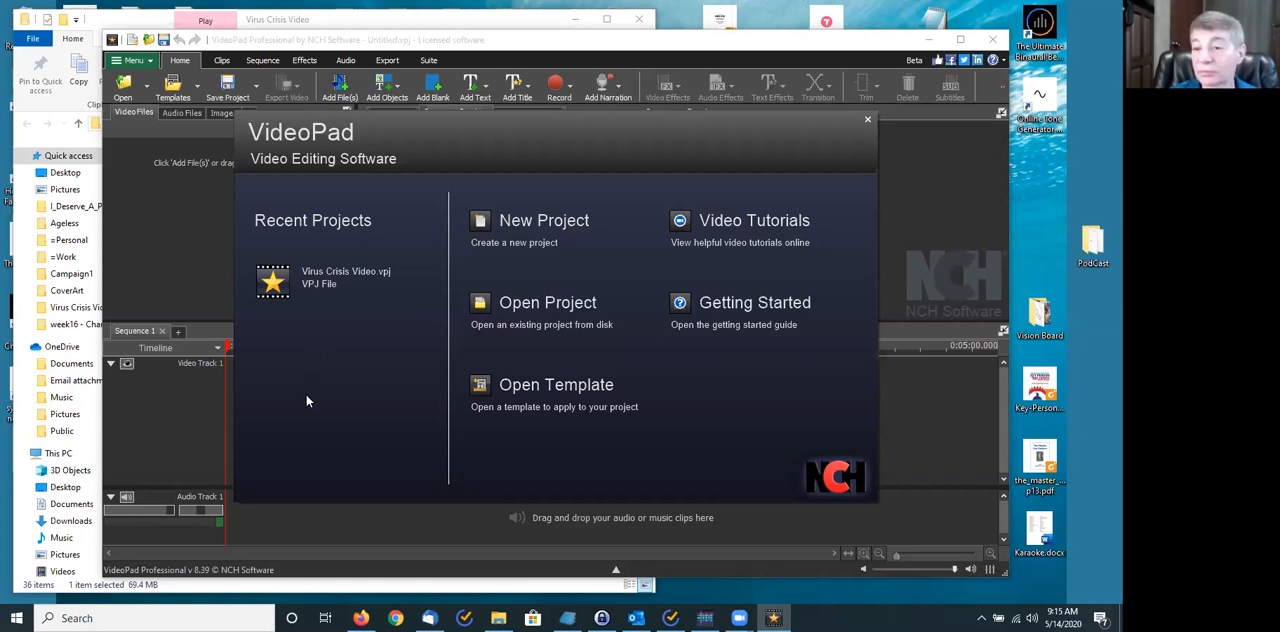
left_click(519, 222)
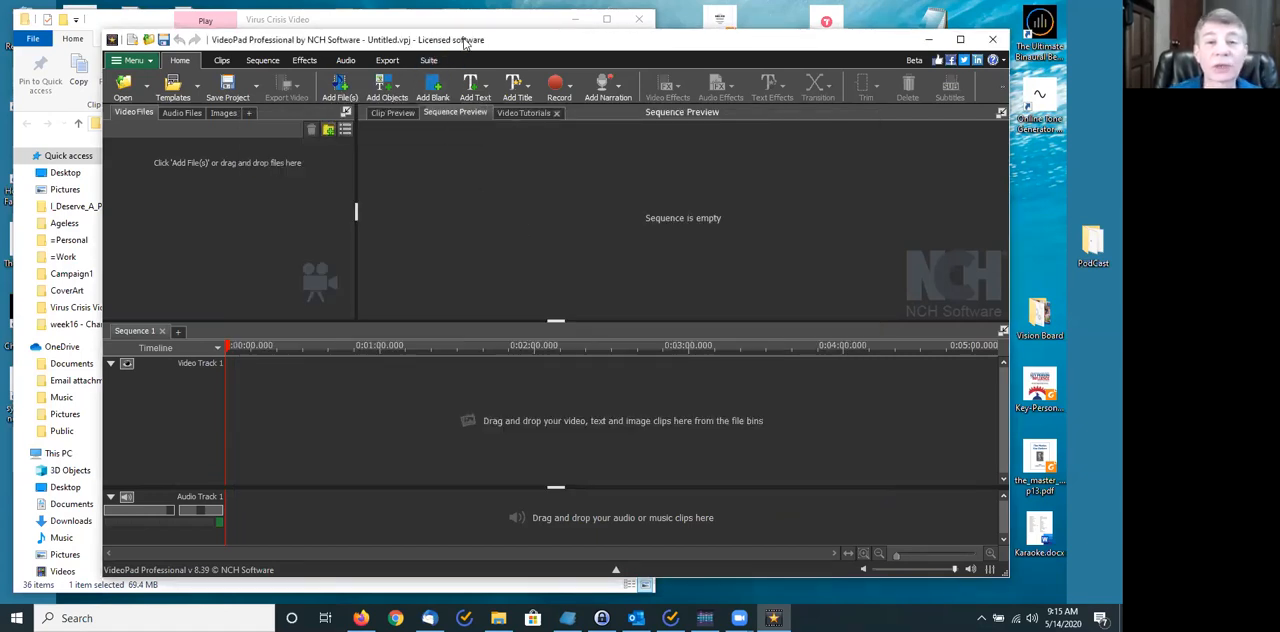
left_click_drag(465, 42, 909, 52)
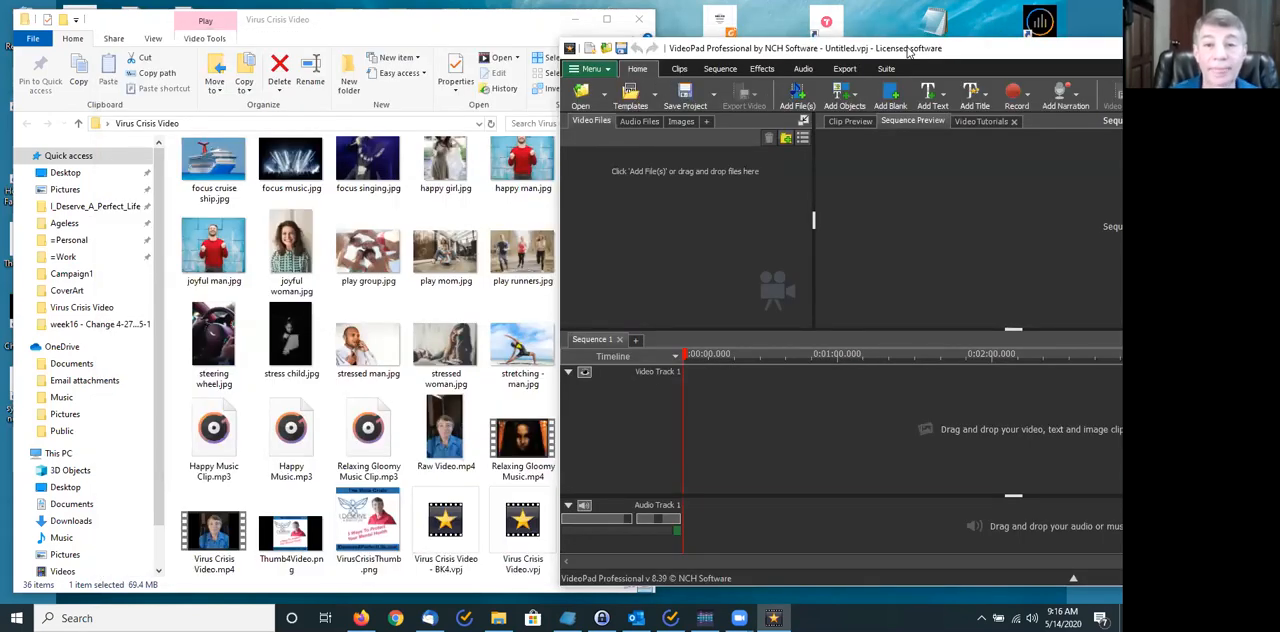
- Import Raw Video.mp4 and Happy Music.mp3 from the Virus Crisis Video folder into the project's file bins
left_click(405, 20)
left_click_drag(445, 430, 727, 230)
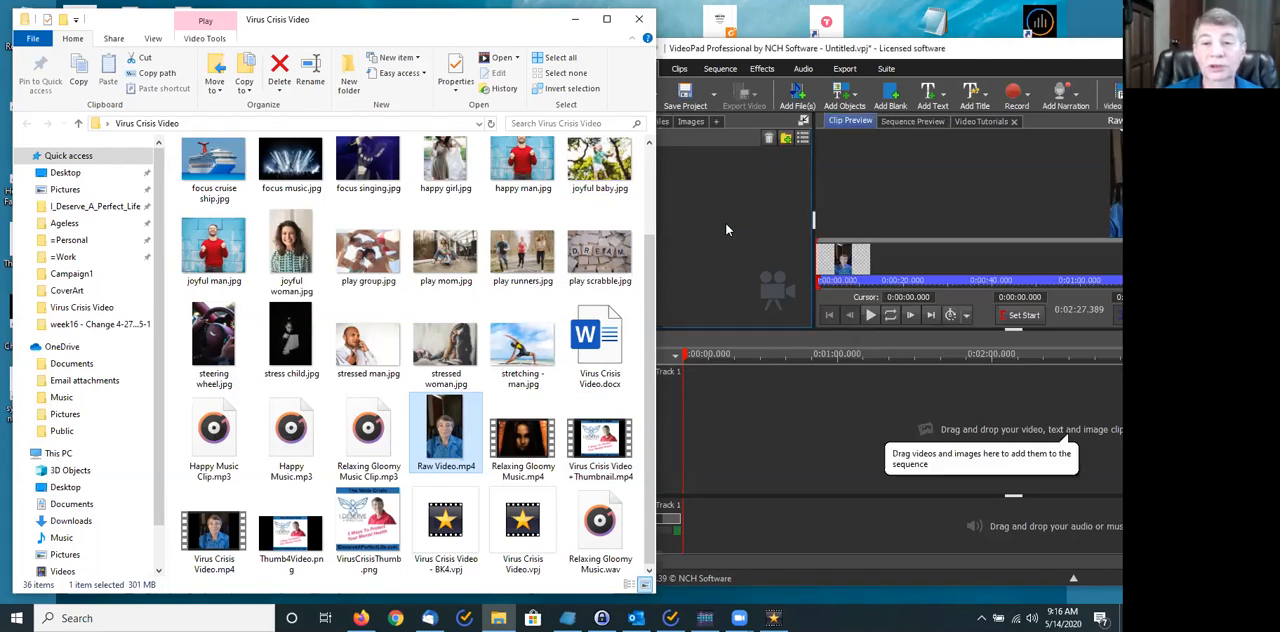
left_click(727, 230)
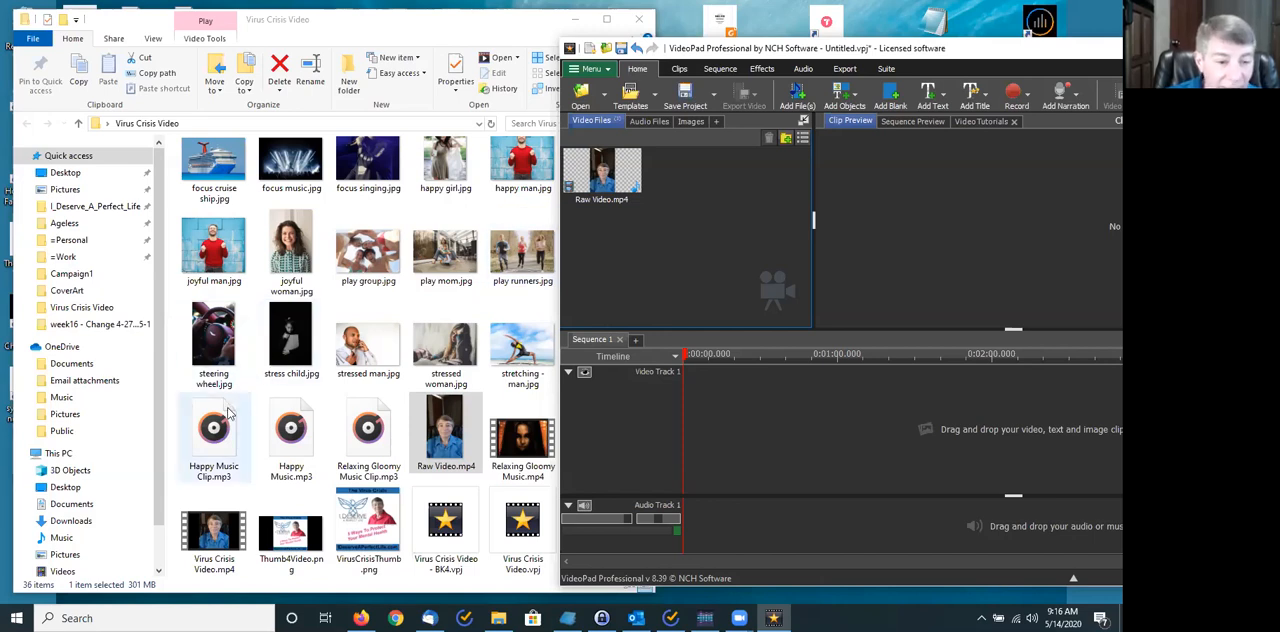
left_click_drag(291, 430, 638, 265)
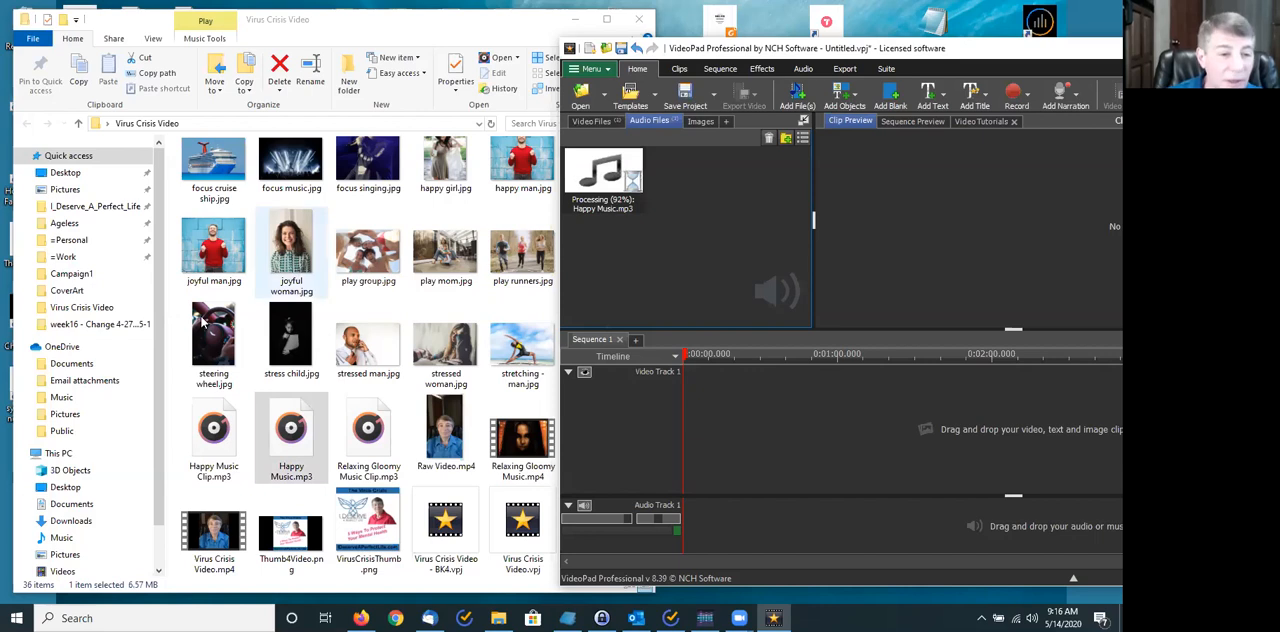
- Try to import baby with headphones.webp and focus cruise ship.jpg into the project, dismiss the error dialogs, and check the Images bin
left_click(167, 350)
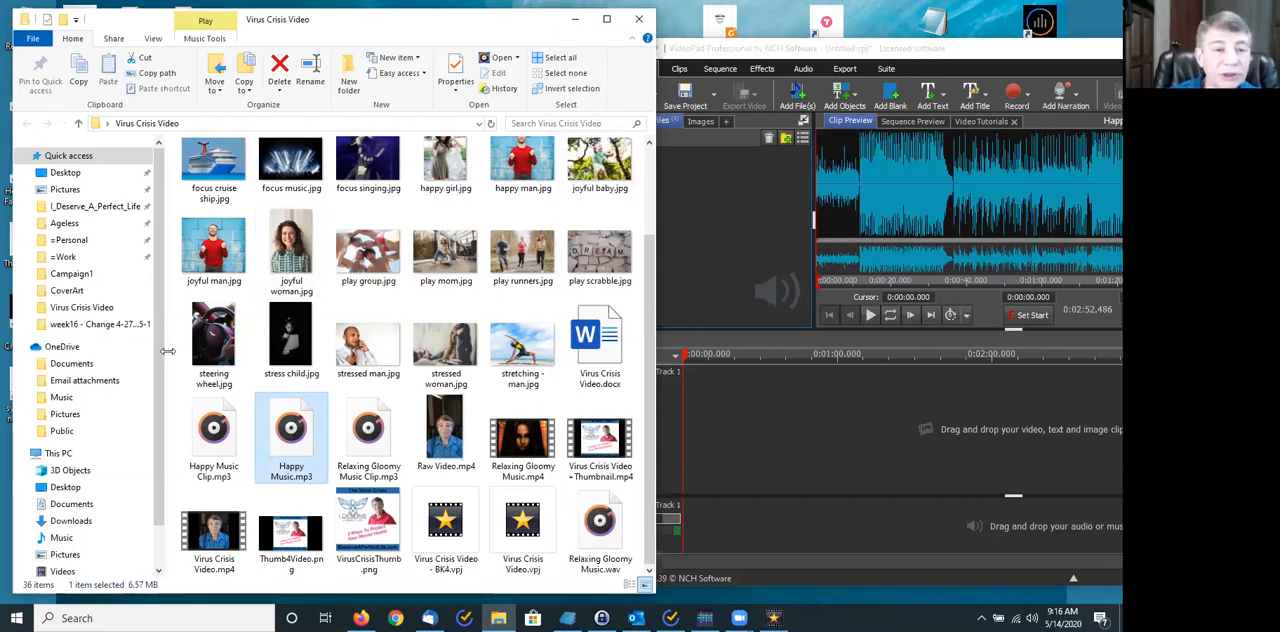
scroll(295, 230, "up", 2)
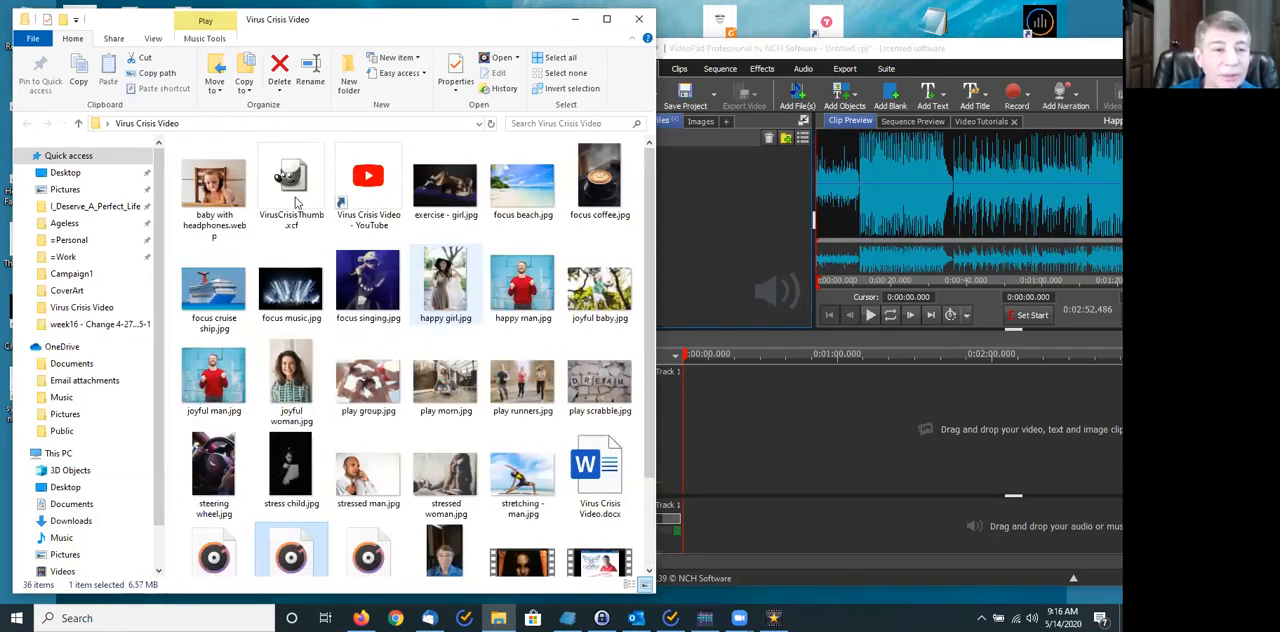
left_click_drag(213, 188, 717, 254)
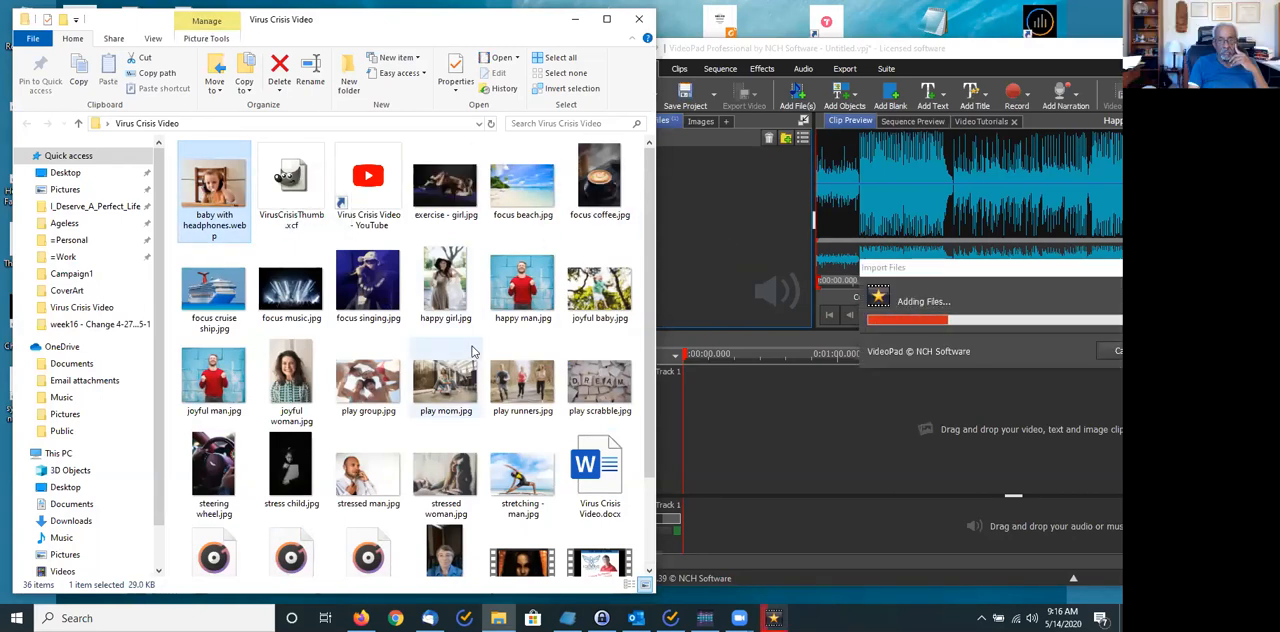
left_click_drag(235, 288, 710, 250)
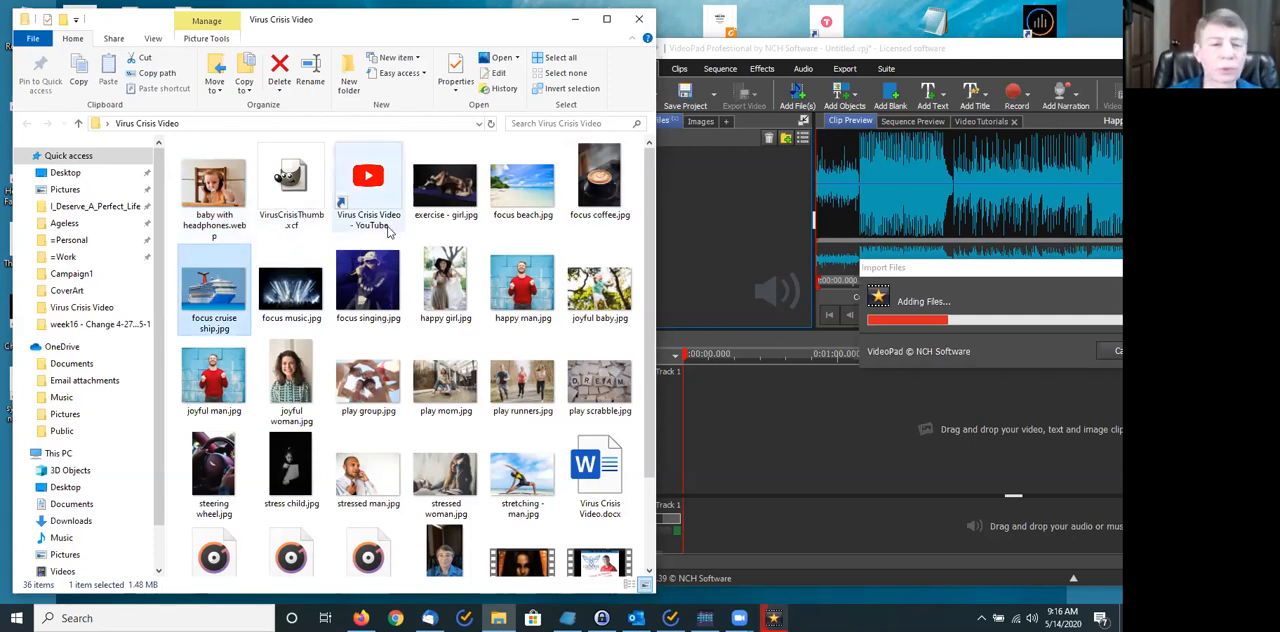
left_click_drag(225, 272, 727, 290)
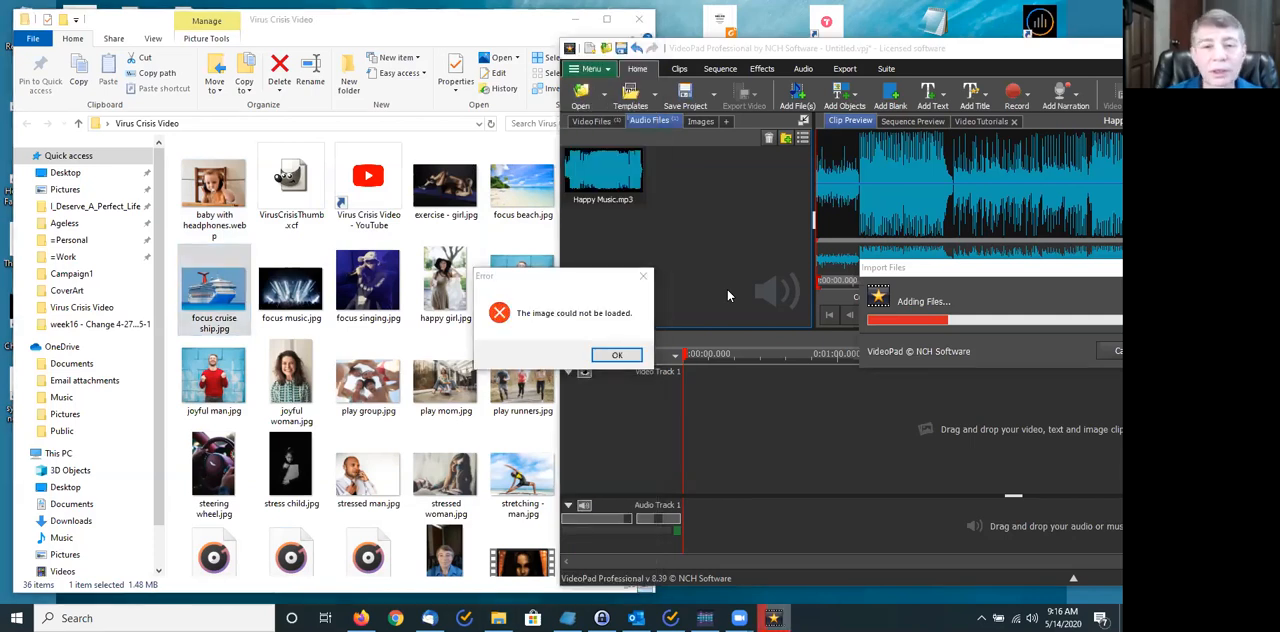
left_click(617, 356)
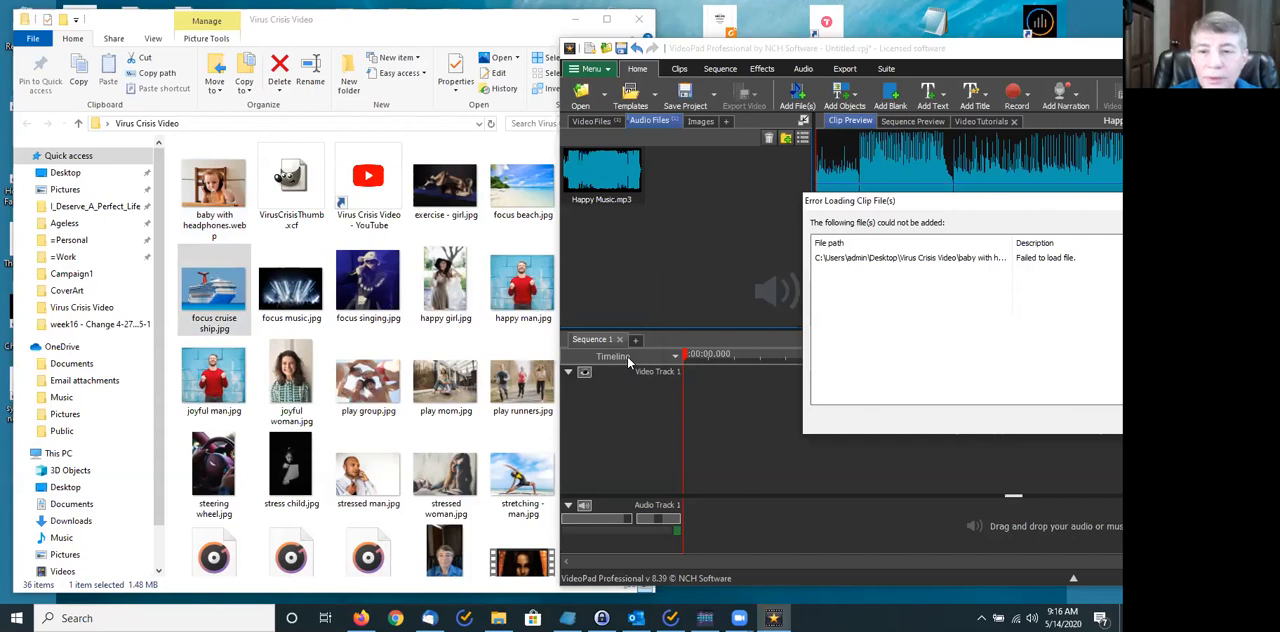
left_click_drag(866, 208, 506, 227)
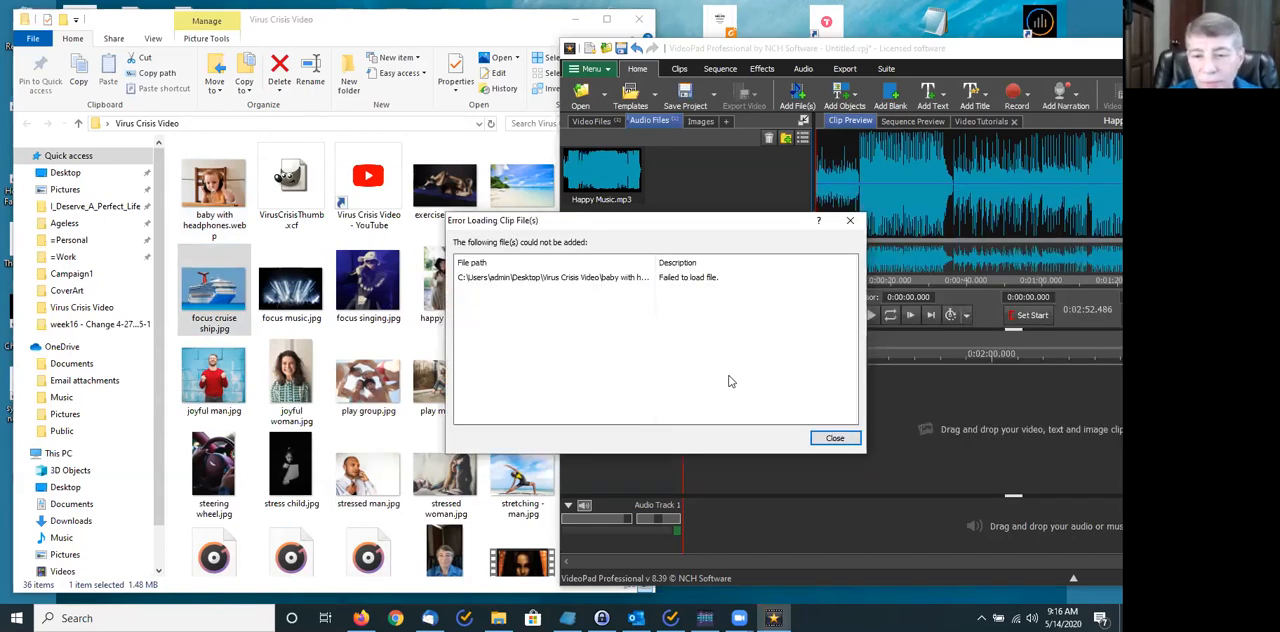
left_click(833, 439)
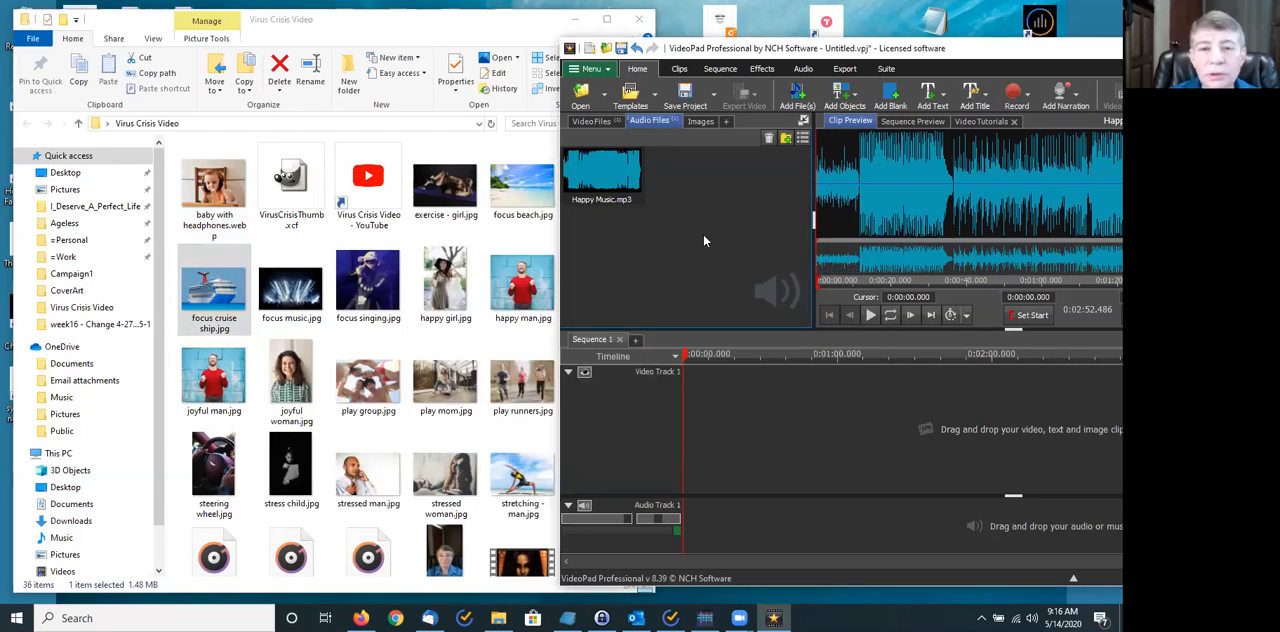
left_click(700, 121)
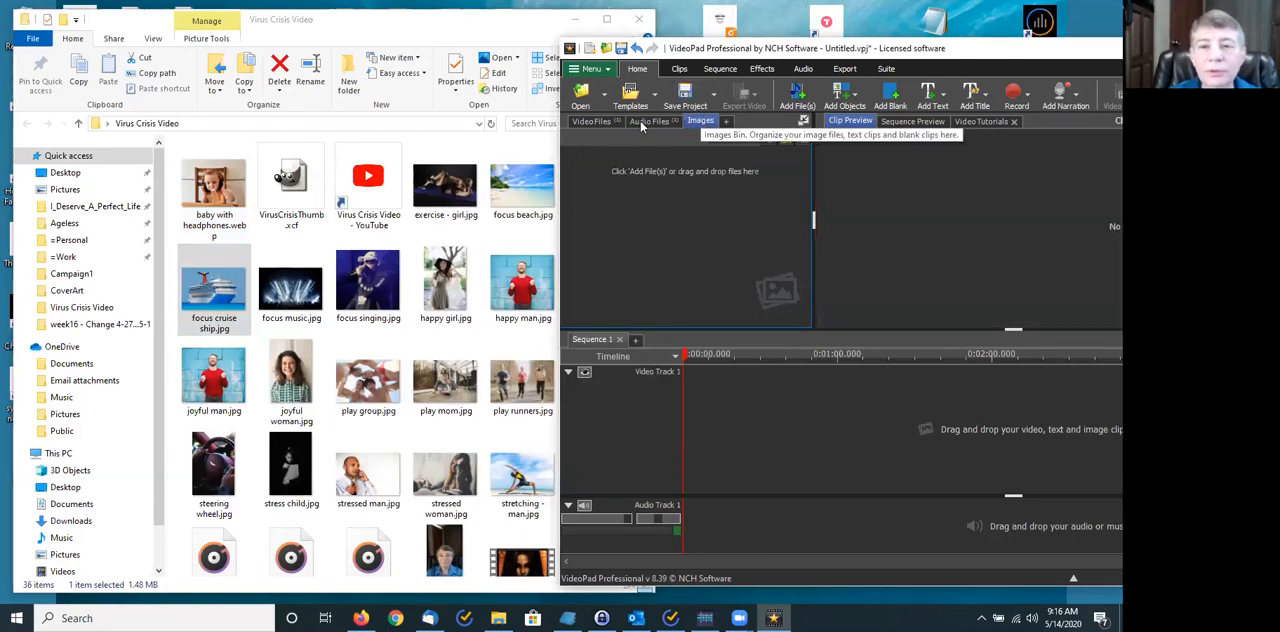
- Try again to import baby with headphones.webp into the Images bin and dismiss the error dialogs
left_click_drag(210, 188, 648, 262)
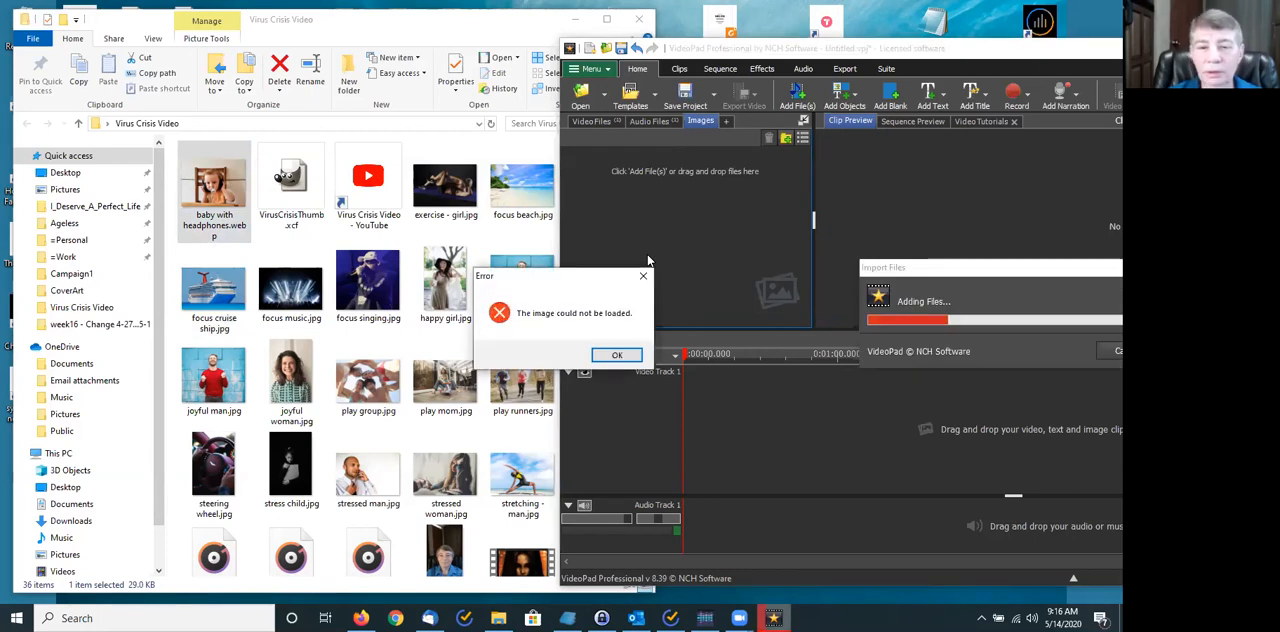
left_click(620, 357)
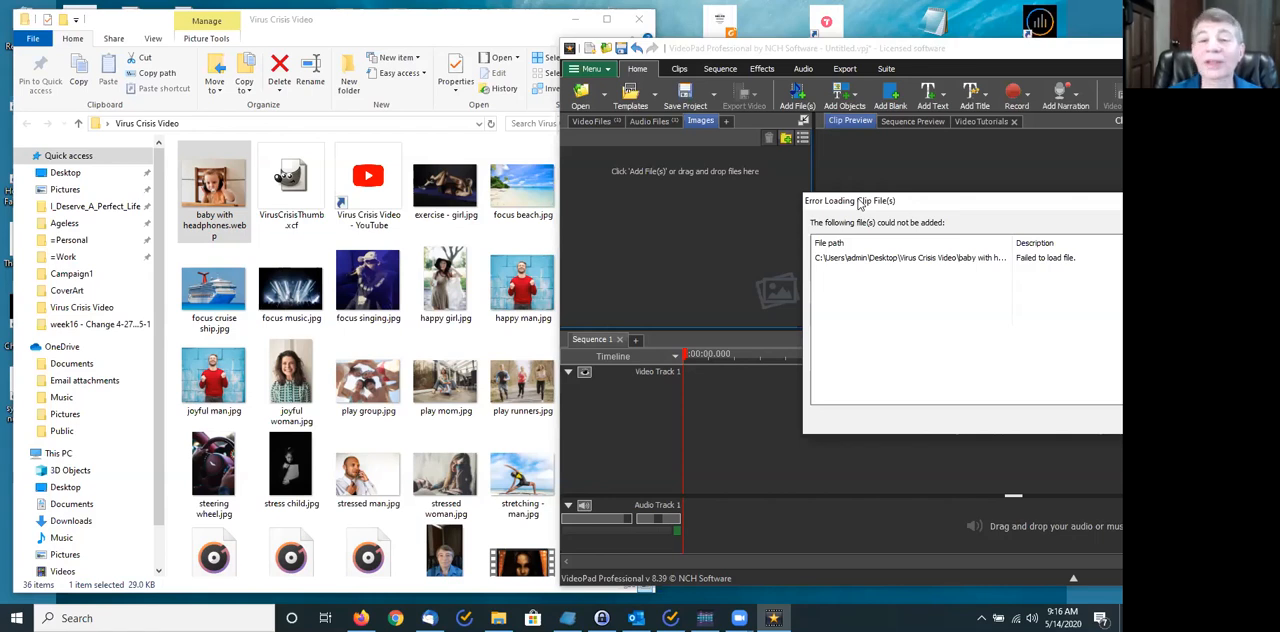
left_click_drag(858, 203, 431, 198)
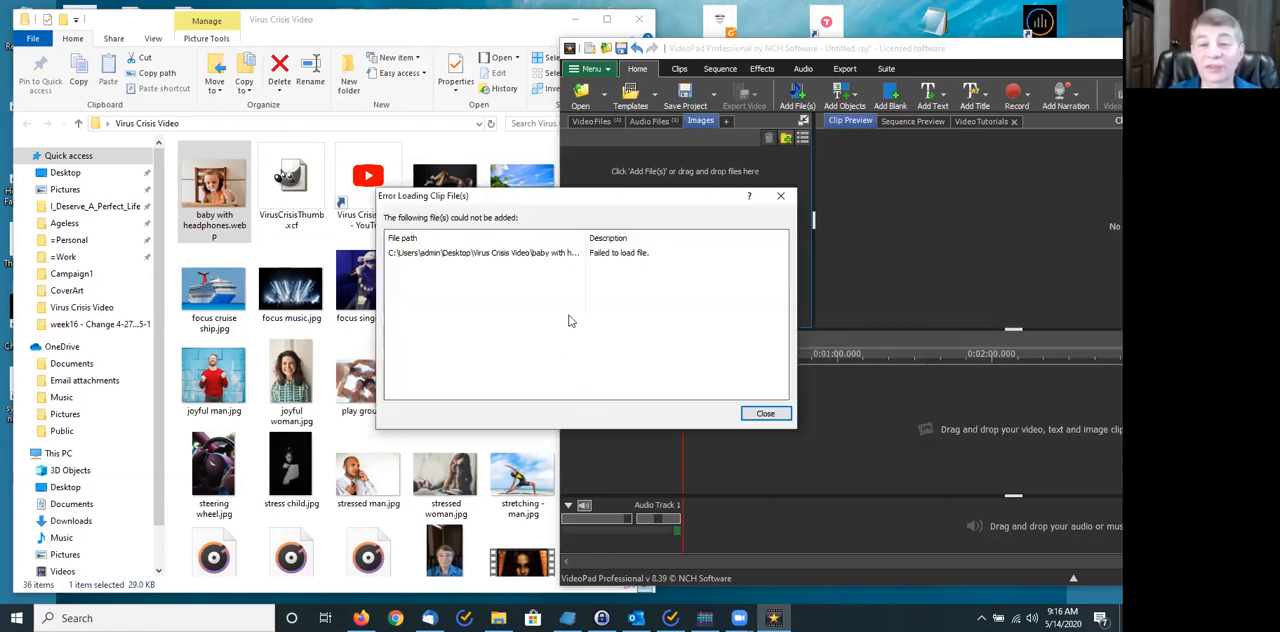
left_click(764, 413)
- Import joyful man.jpg and focus music.jpg into the Images bin, and try to add focus cruise ship.jpg
left_click_drag(223, 366, 600, 286)
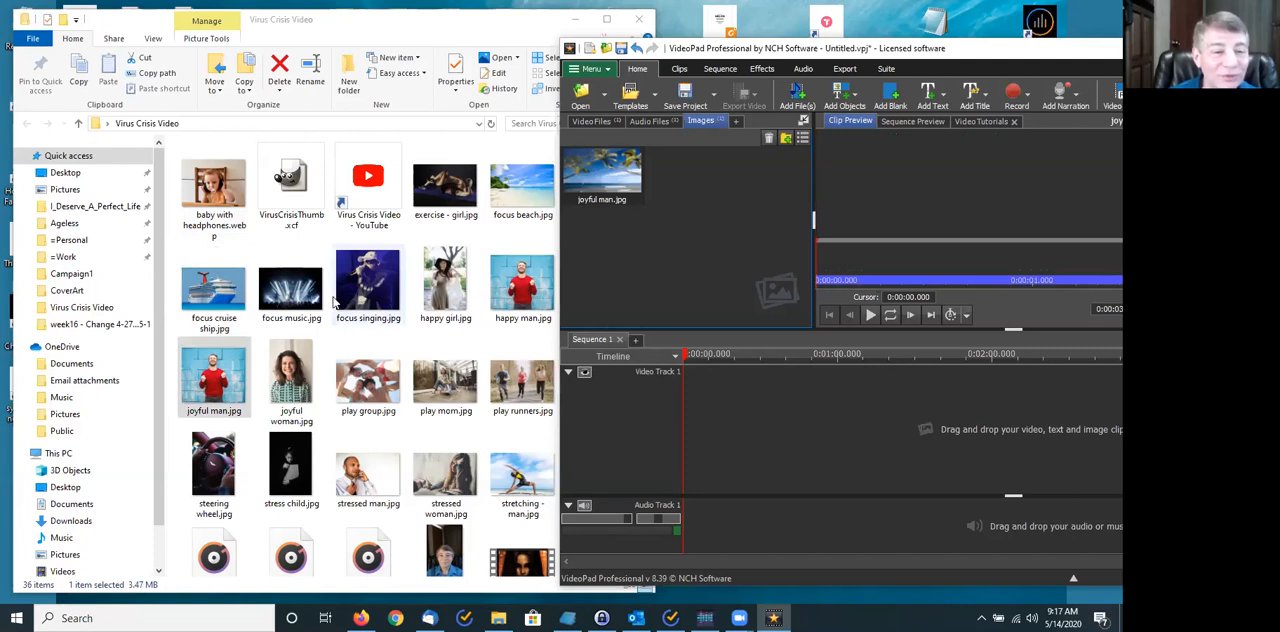
left_click(300, 295)
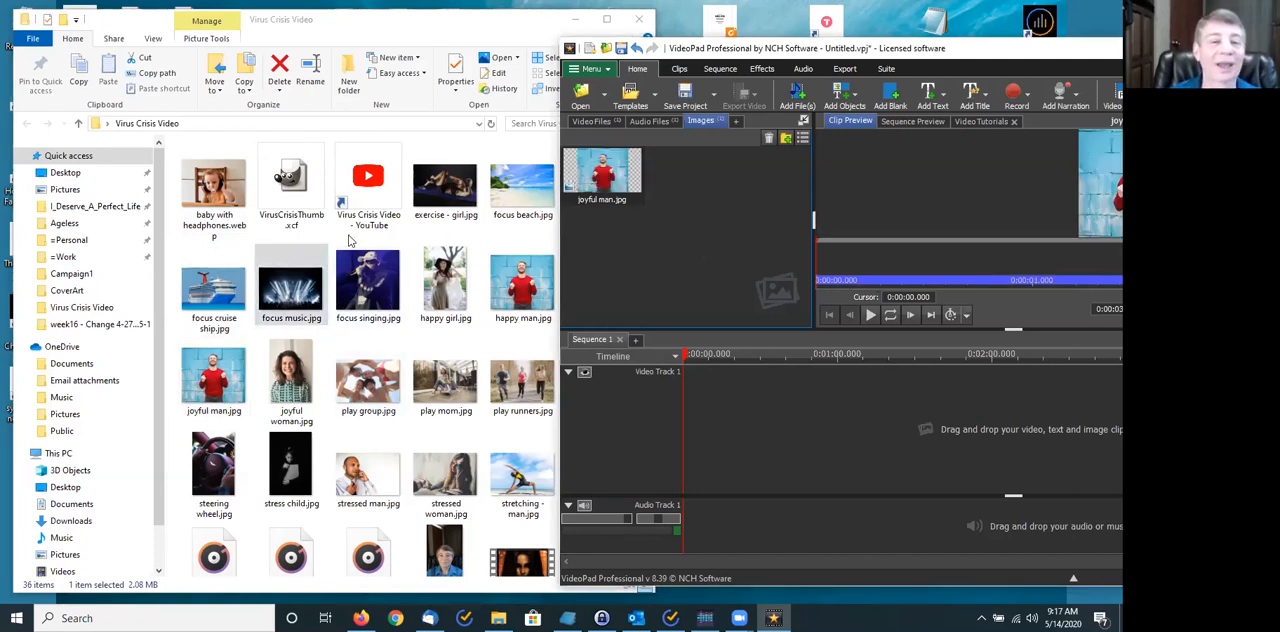
left_click_drag(275, 283, 624, 274)
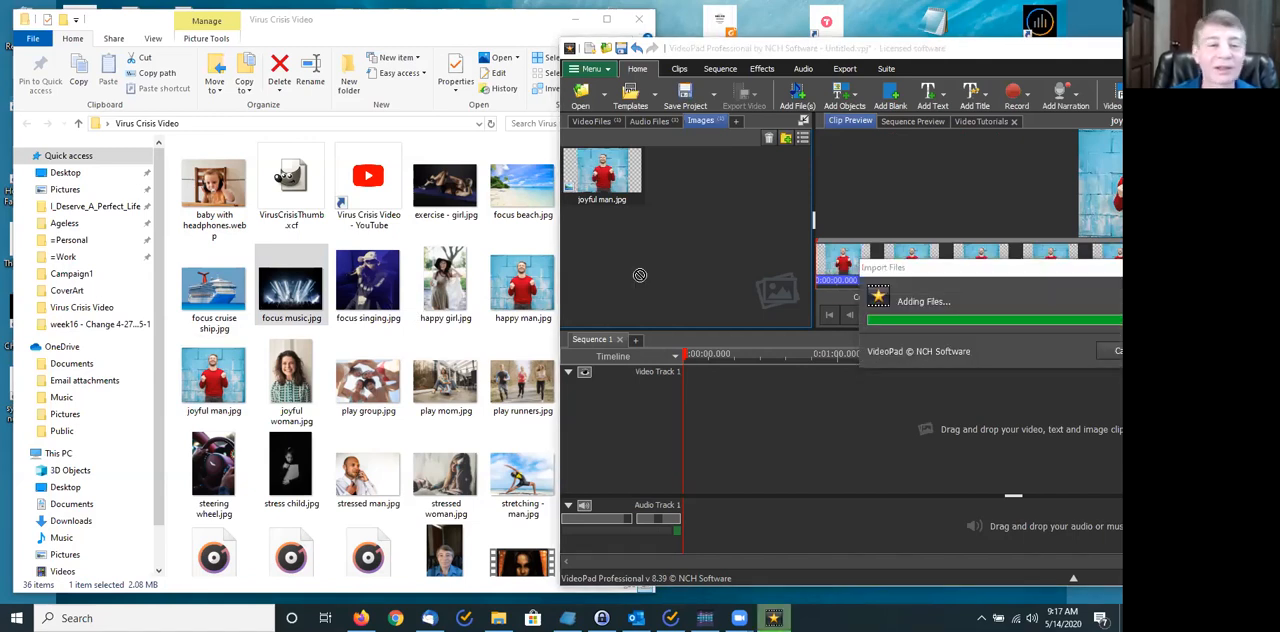
left_click(214, 297)
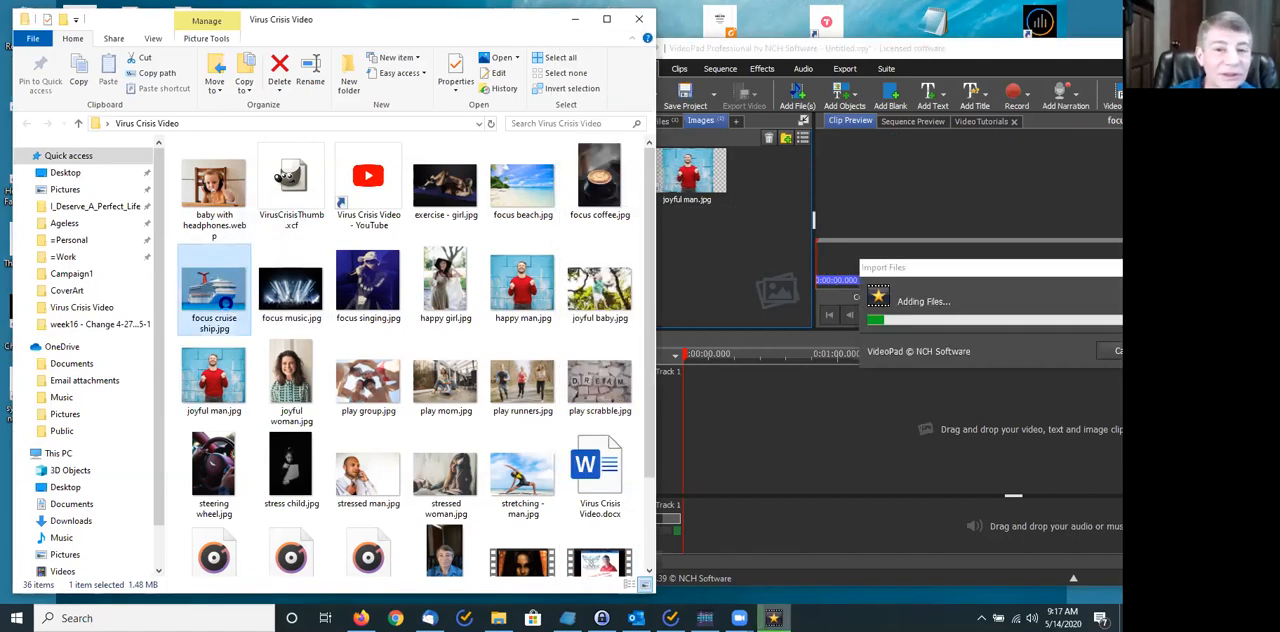
left_click_drag(214, 297, 738, 234)
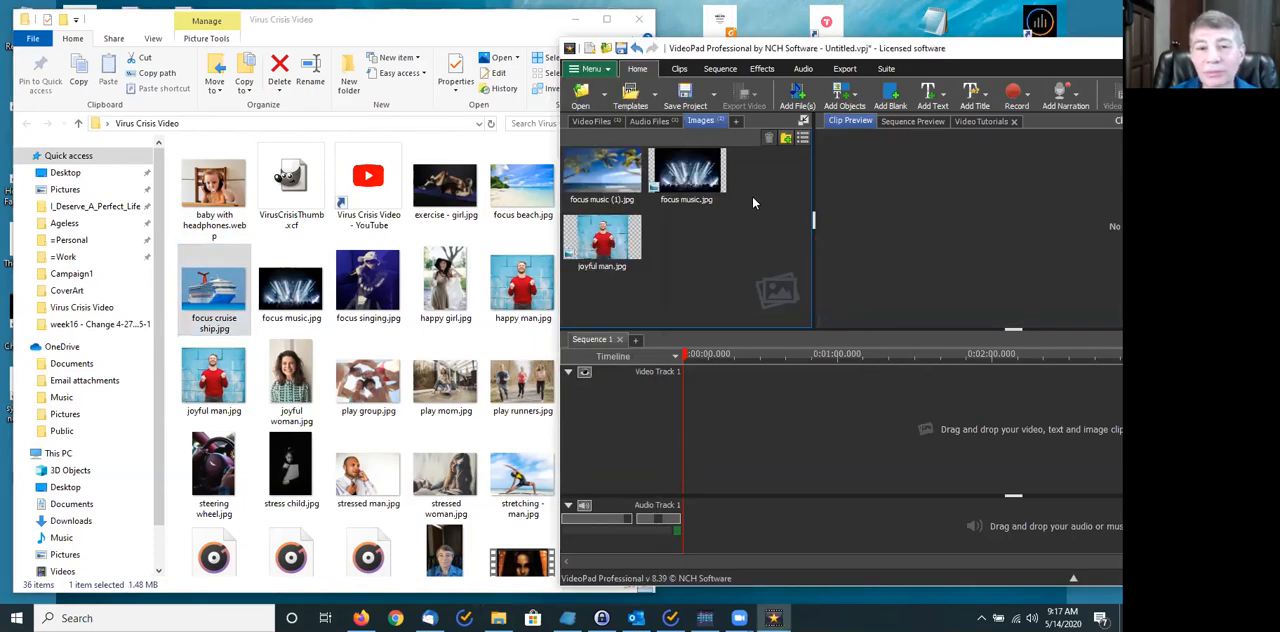
- Delete the duplicate focus music (1).jpg from the Images bin
left_click(607, 187)
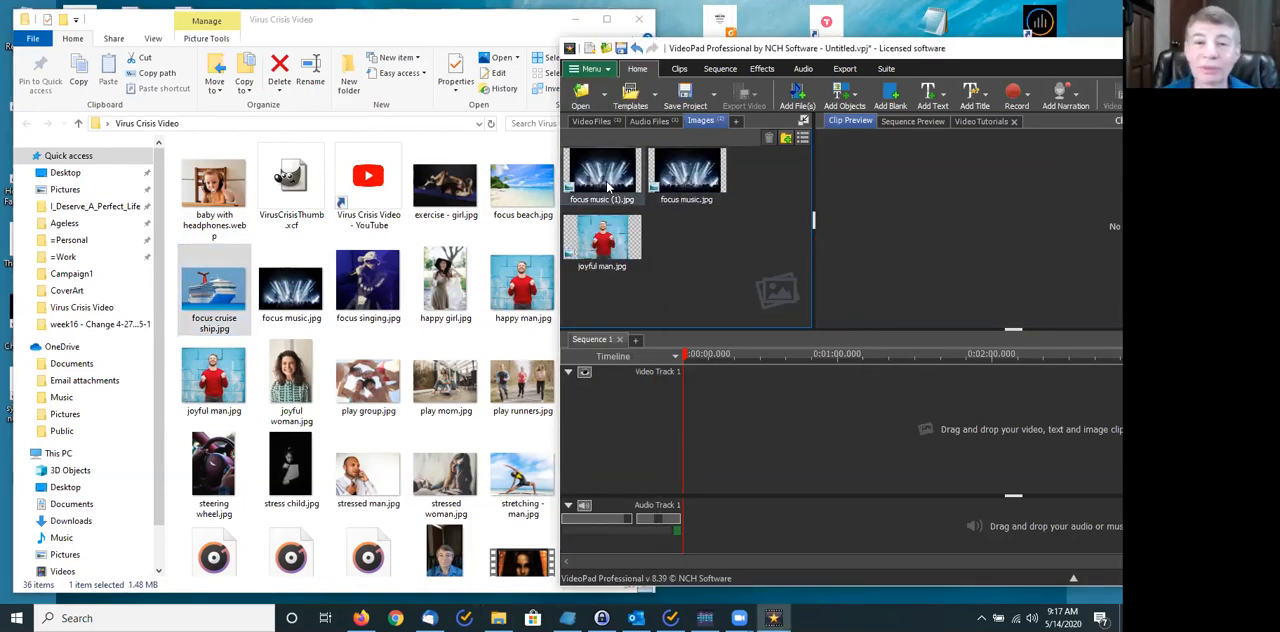
right_click(607, 187)
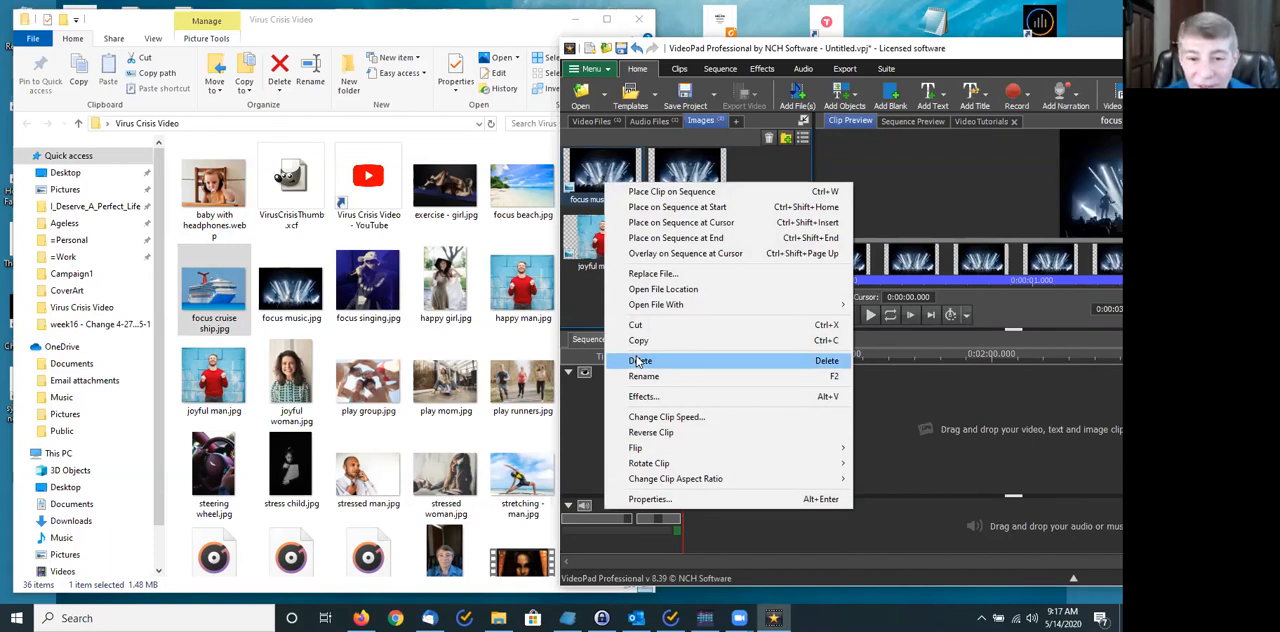
left_click(638, 361)
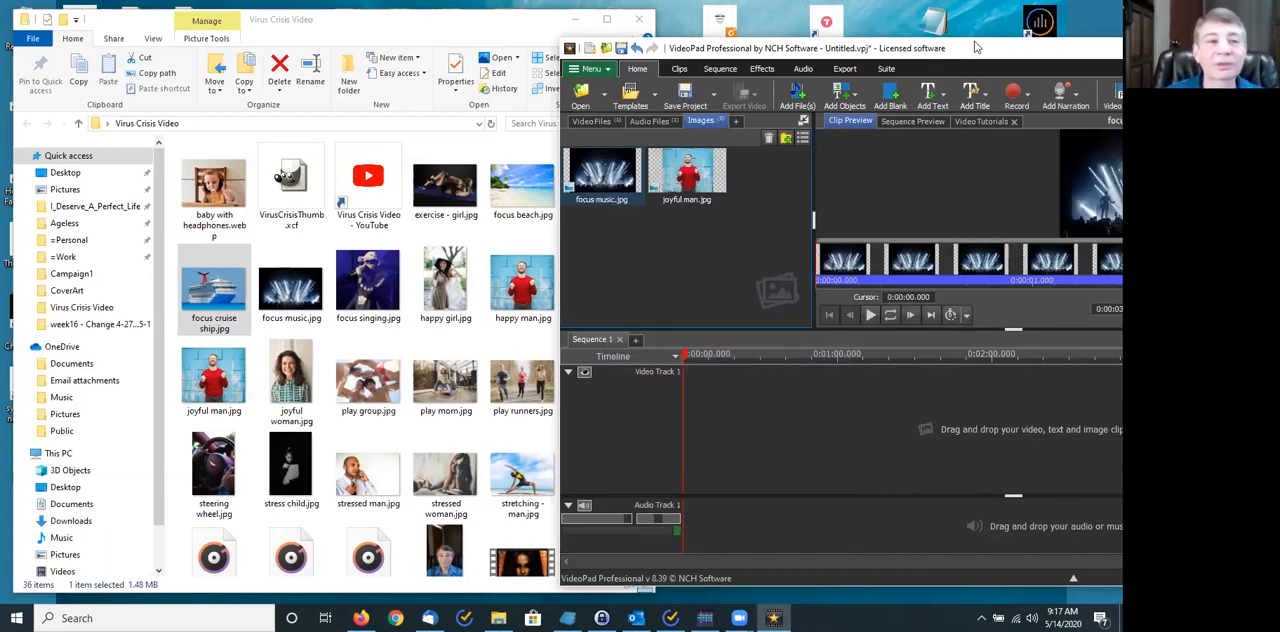
- Move the VideoPad window fully into view and check the contents of the Video Files, Audio Files and Images bins
left_click_drag(976, 47, 474, 48)
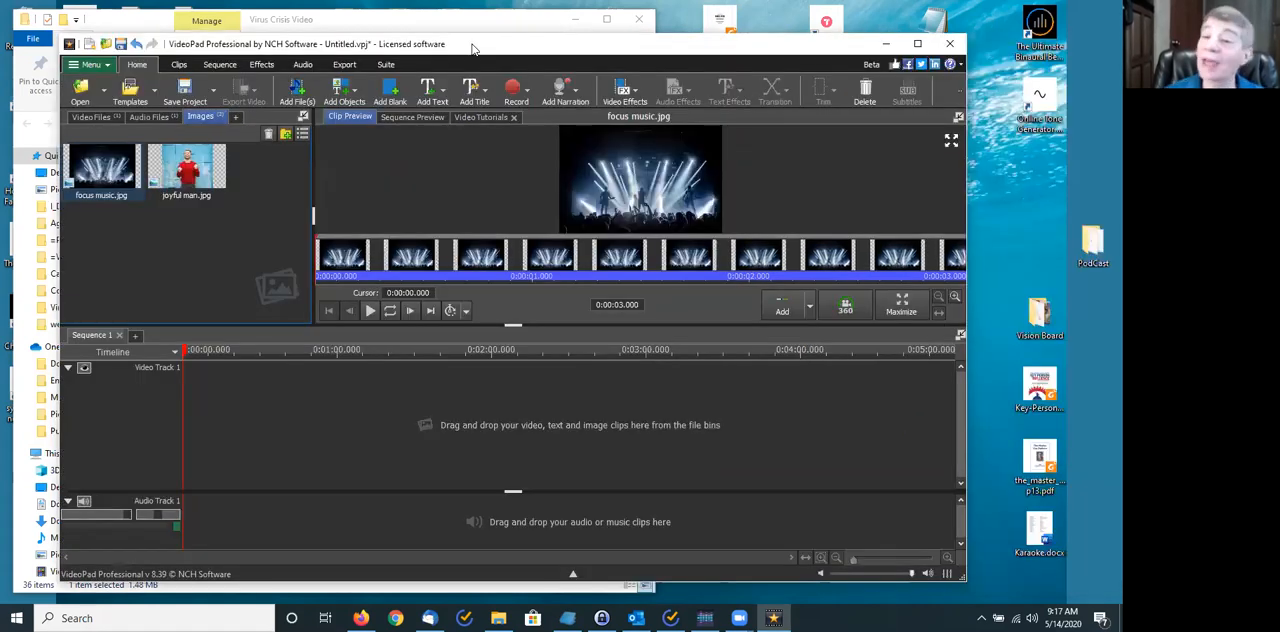
left_click(92, 117)
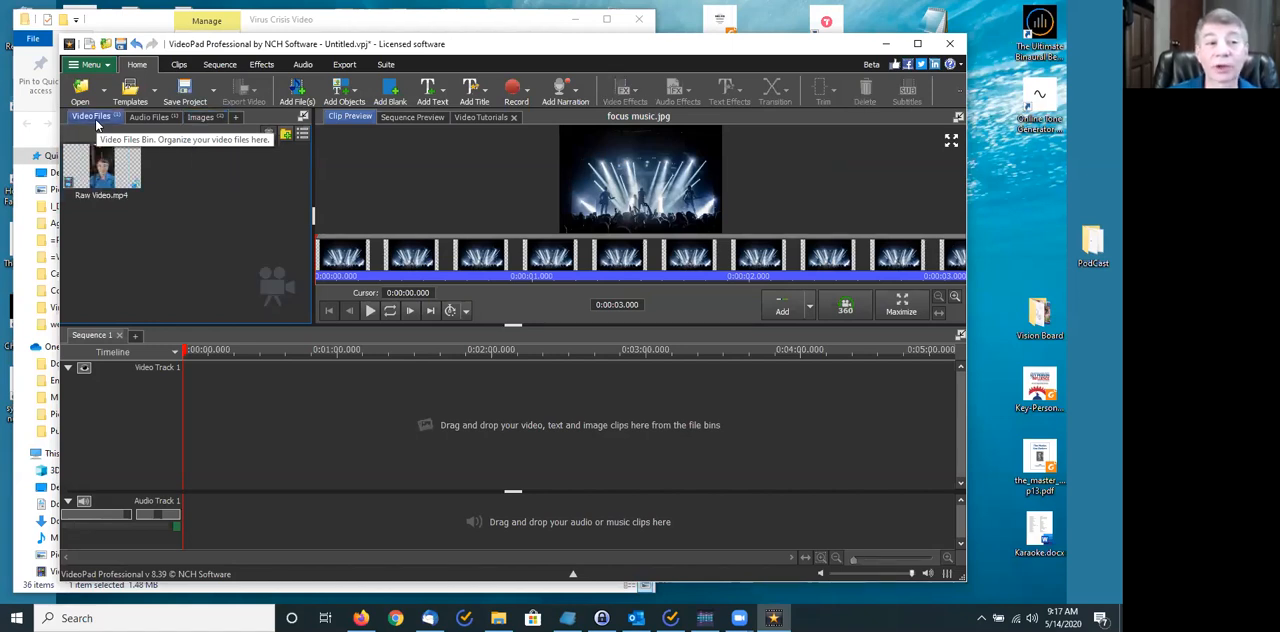
left_click(148, 118)
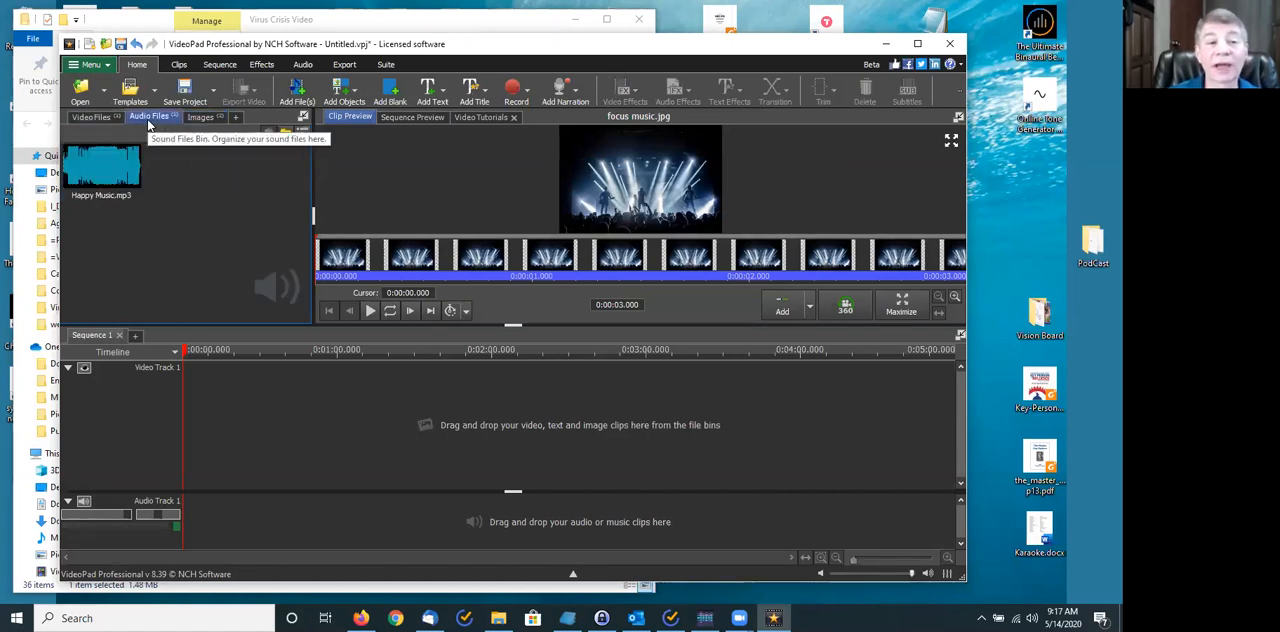
left_click(201, 118)
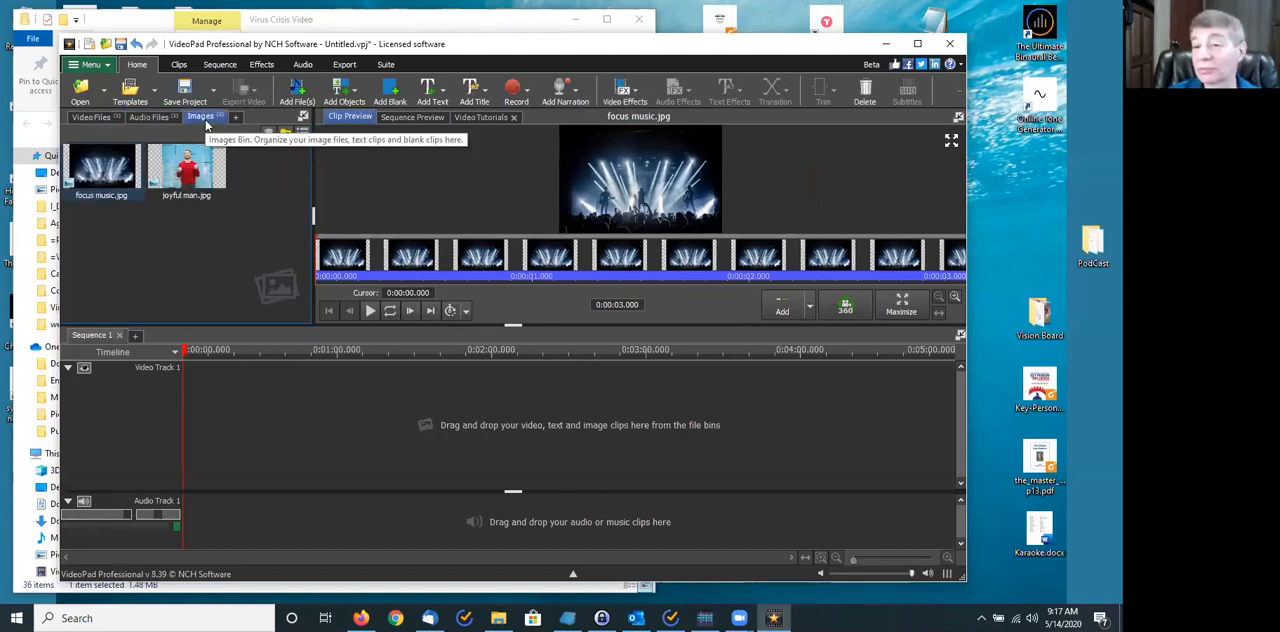
- Place Raw Video.mp4 from the Video Files bin at the start of Video Track 1
left_click(92, 117)
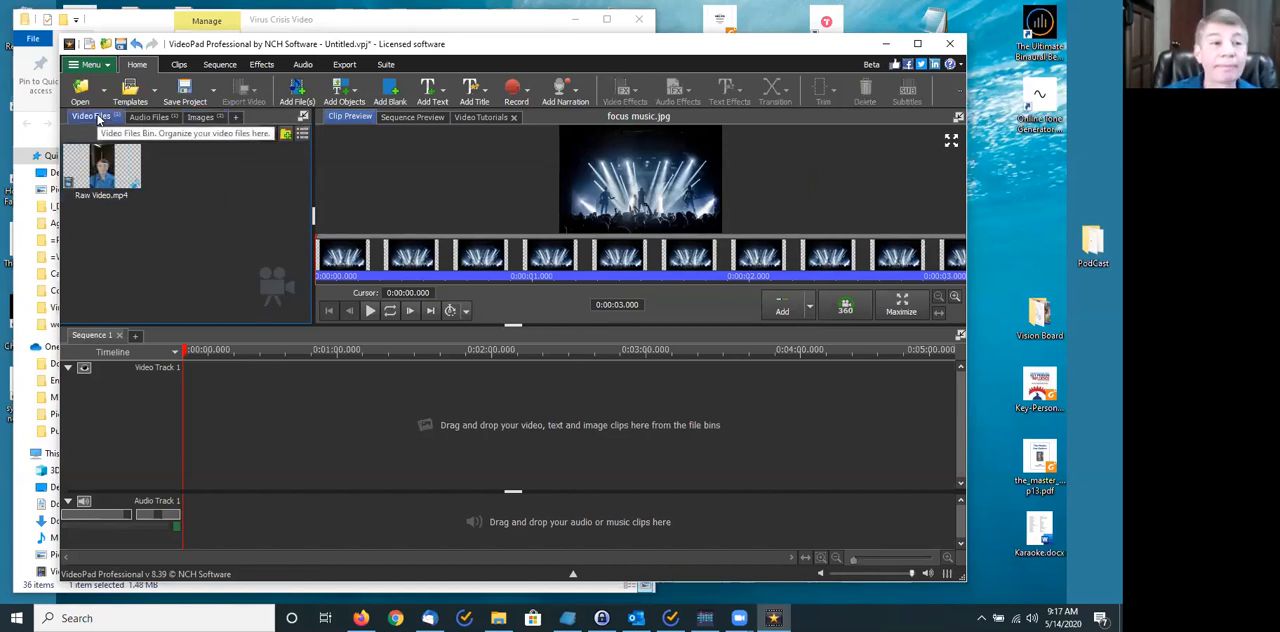
left_click(112, 176)
left_click_drag(146, 207, 251, 413)
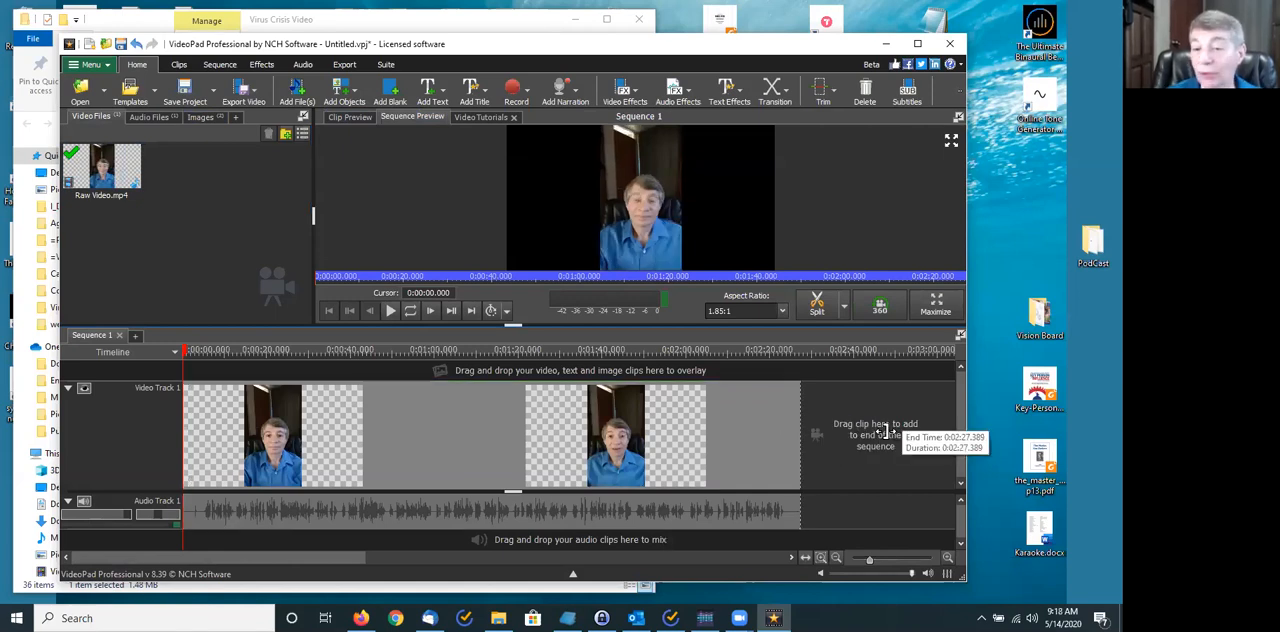
- Scrub the first seconds of the sequence, return to the start, and play it until about 0:00:23
left_click(947, 558)
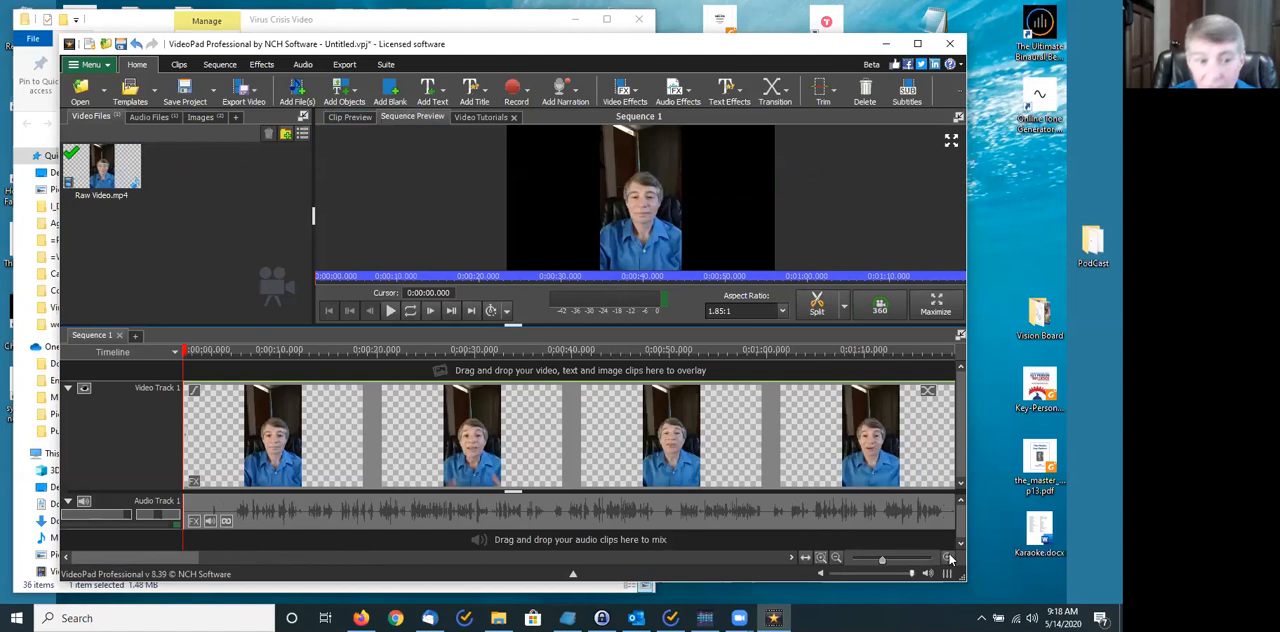
left_click(948, 558)
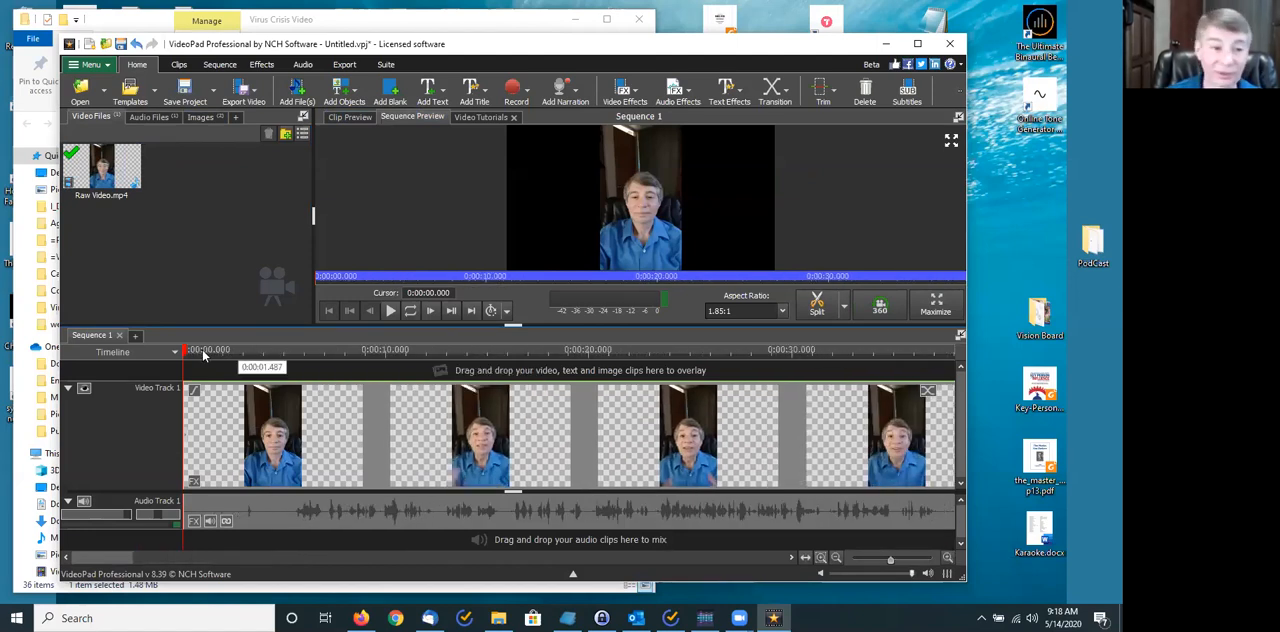
left_click(310, 352)
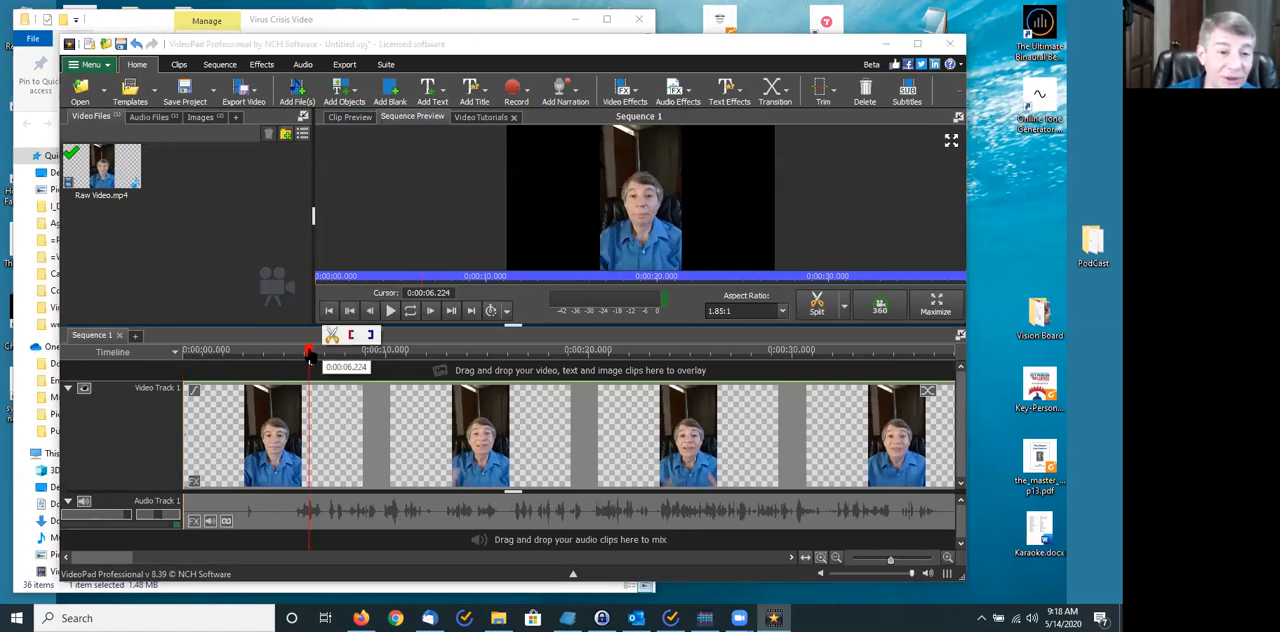
mouse_move(310, 360)
left_mouse_down()
mouse_move(563, 381)
mouse_move(314, 357)
mouse_move(557, 368)
mouse_move(290, 362)
left_mouse_up()
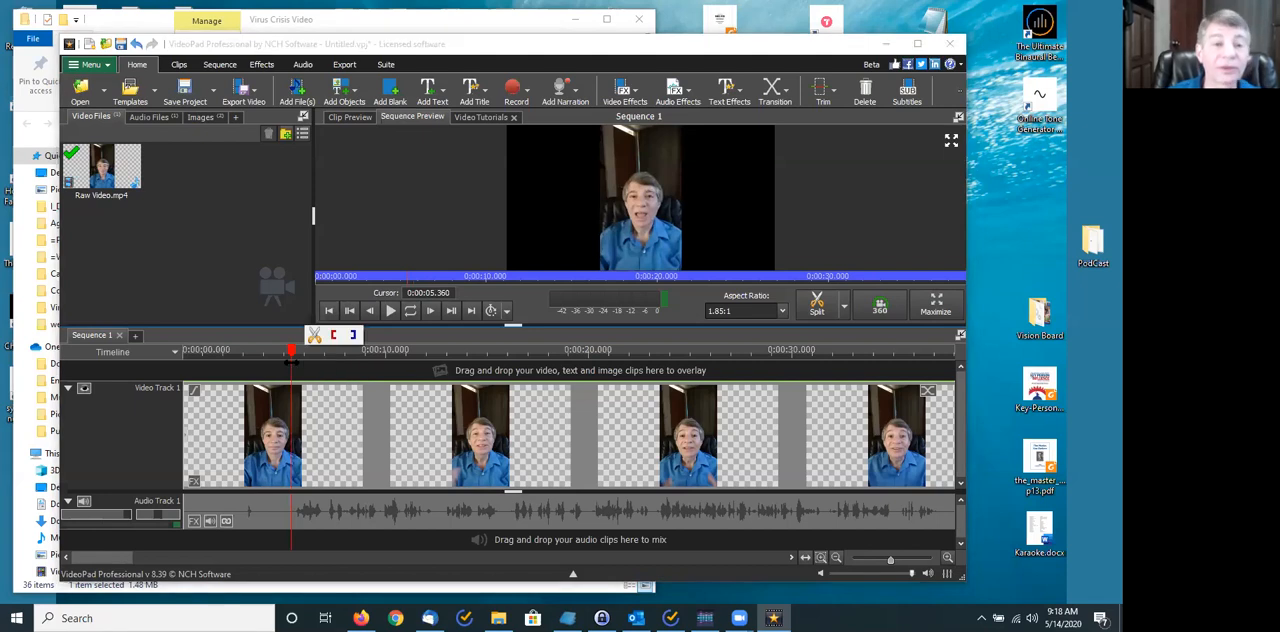
left_click(329, 311)
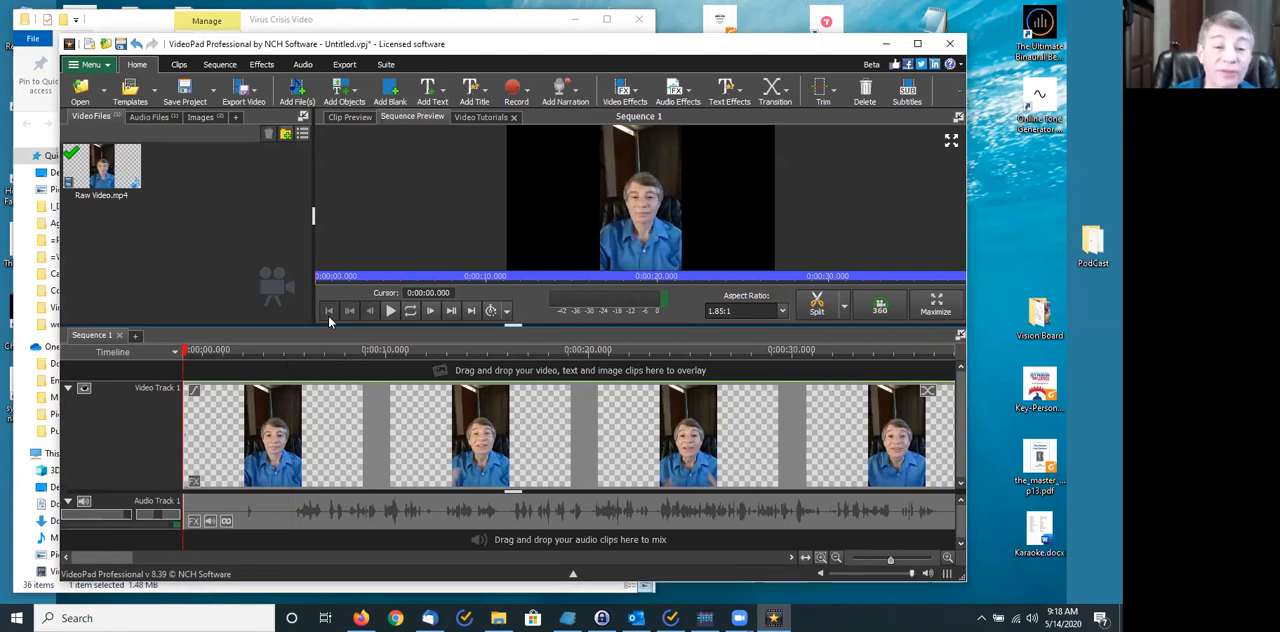
left_click(391, 311)
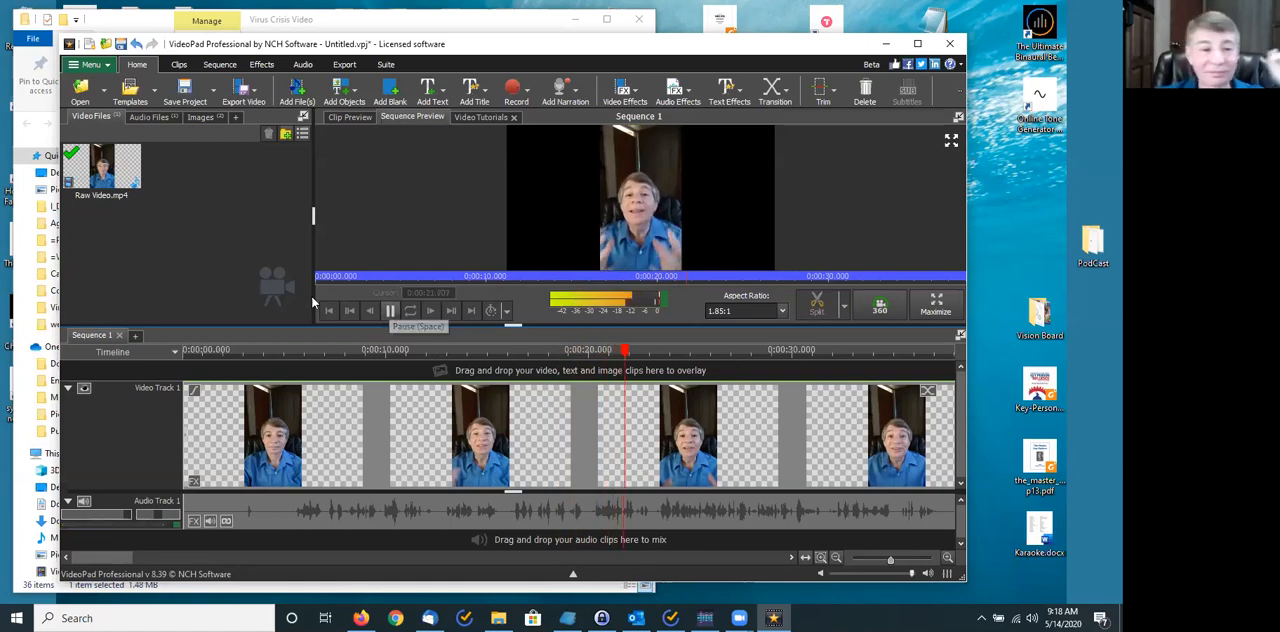
left_click(389, 310)
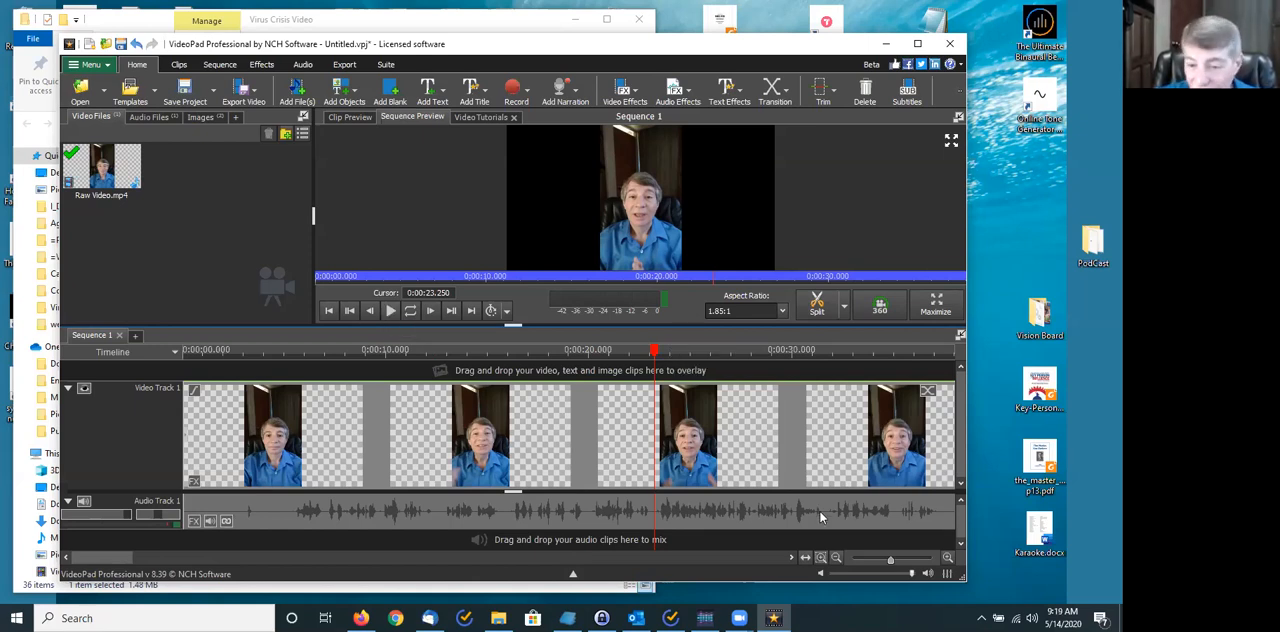
- Scrub the sequence cursor to about 0:02:19 near the clip's end and back to about 0:00:21
left_click_drag(885, 560, 862, 560)
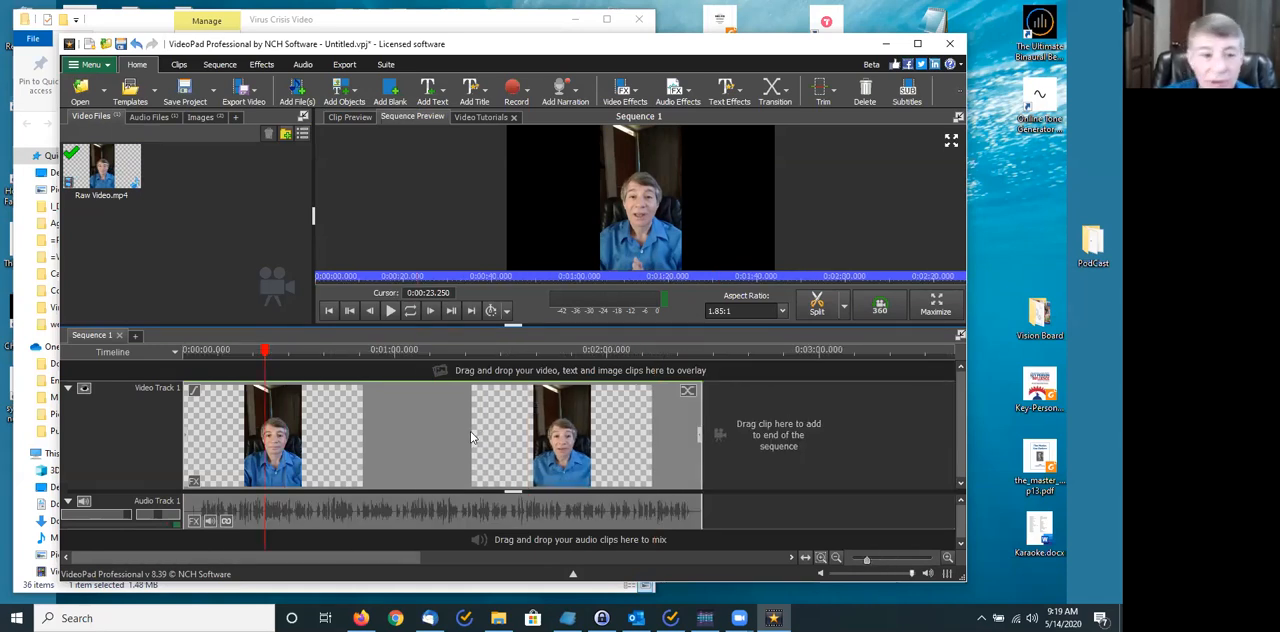
left_click_drag(266, 353, 674, 406)
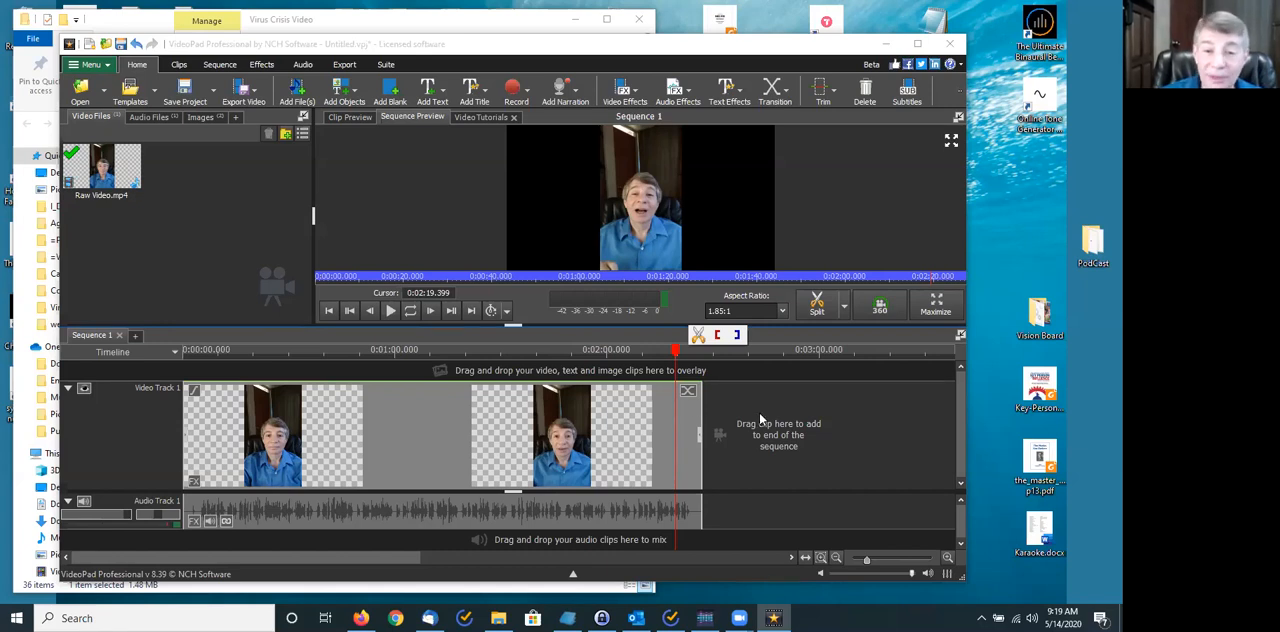
left_click_drag(677, 349, 258, 373)
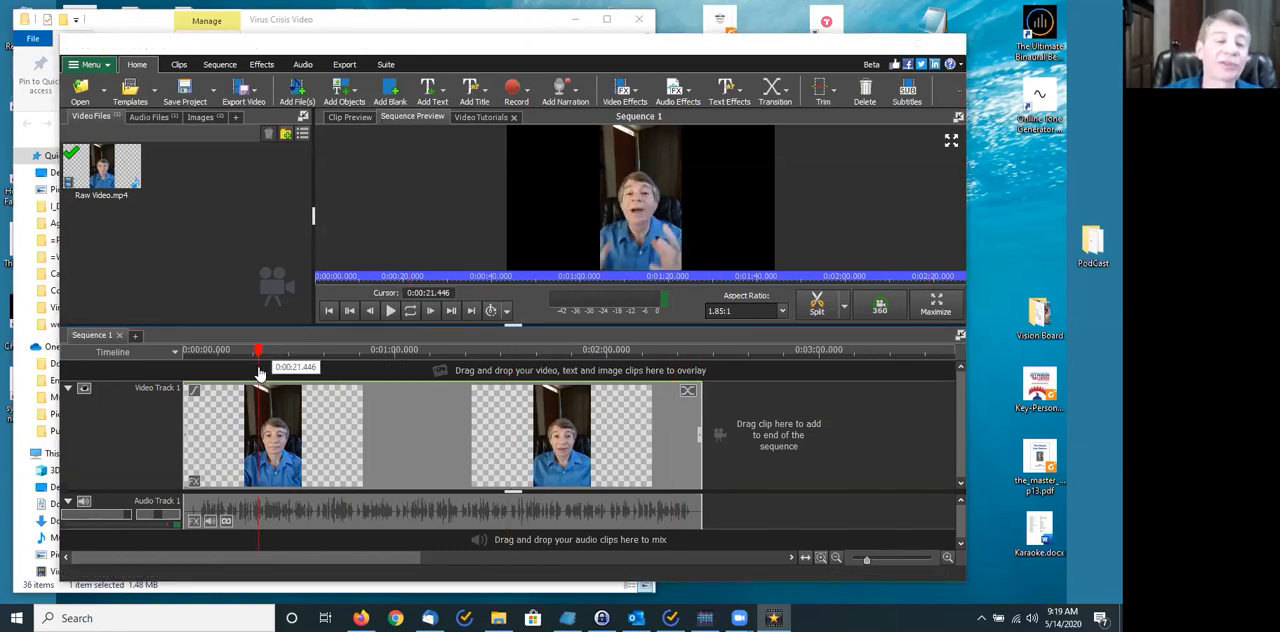
left_click_drag(866, 560, 896, 560)
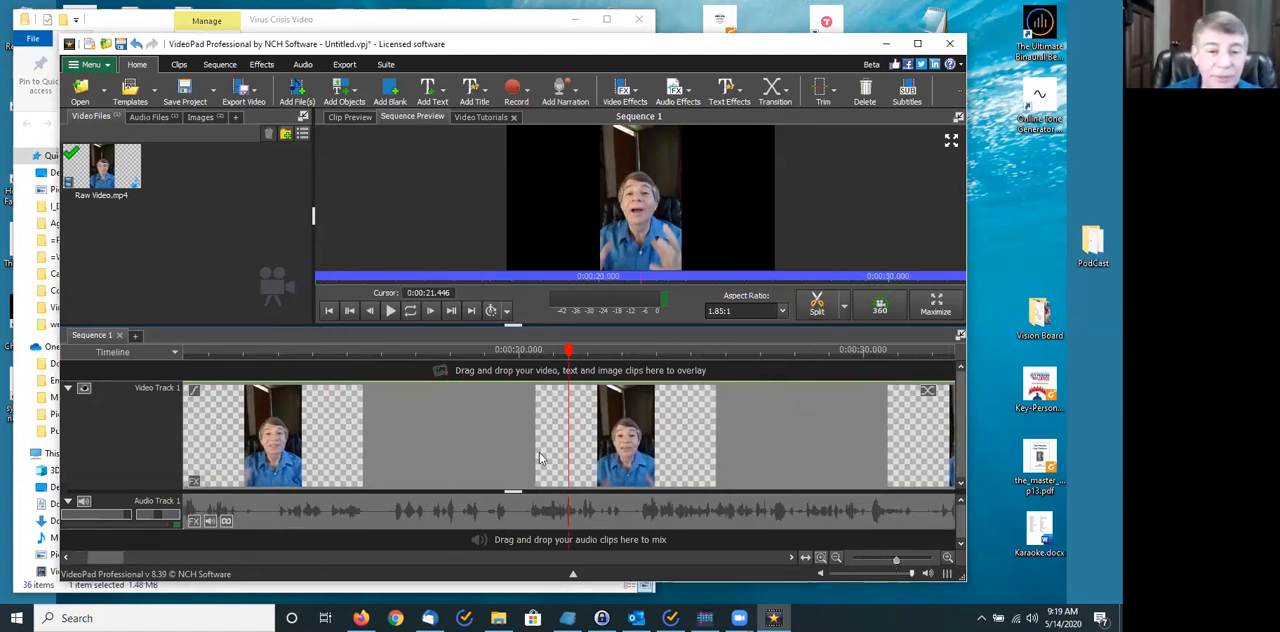
left_click_drag(102, 558, 78, 558)
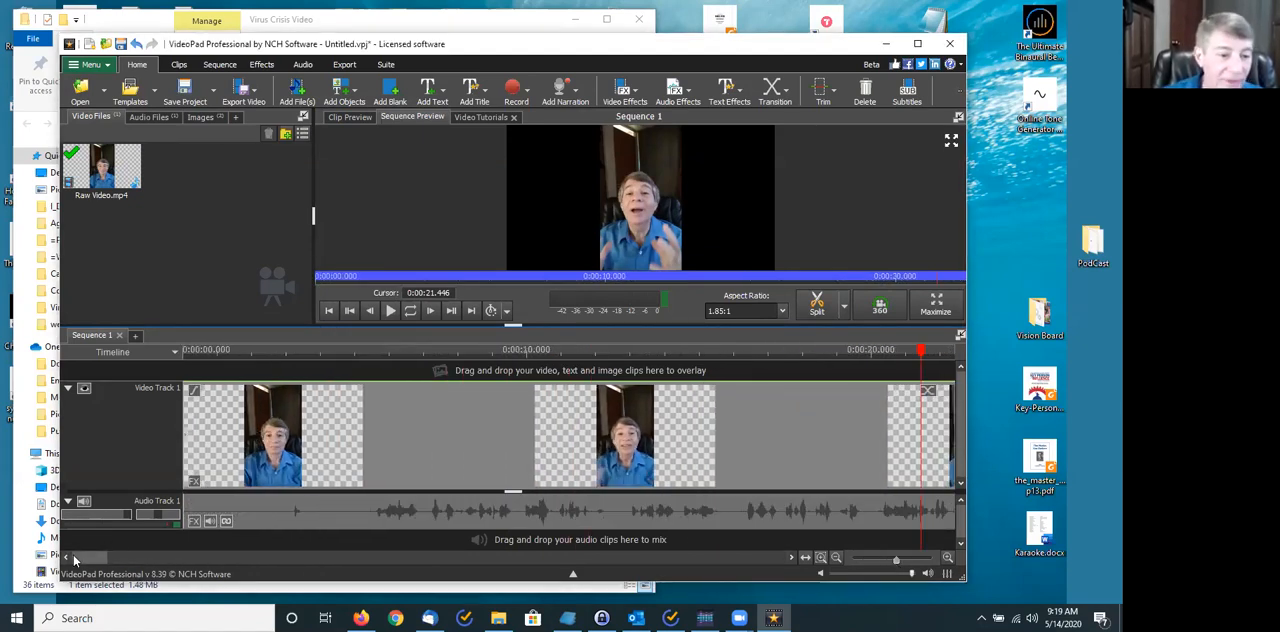
- Split the Raw Video clip on the timeline at 0:00:12.645 and undo the split
left_click(333, 350)
left_click_drag(335, 354, 371, 362)
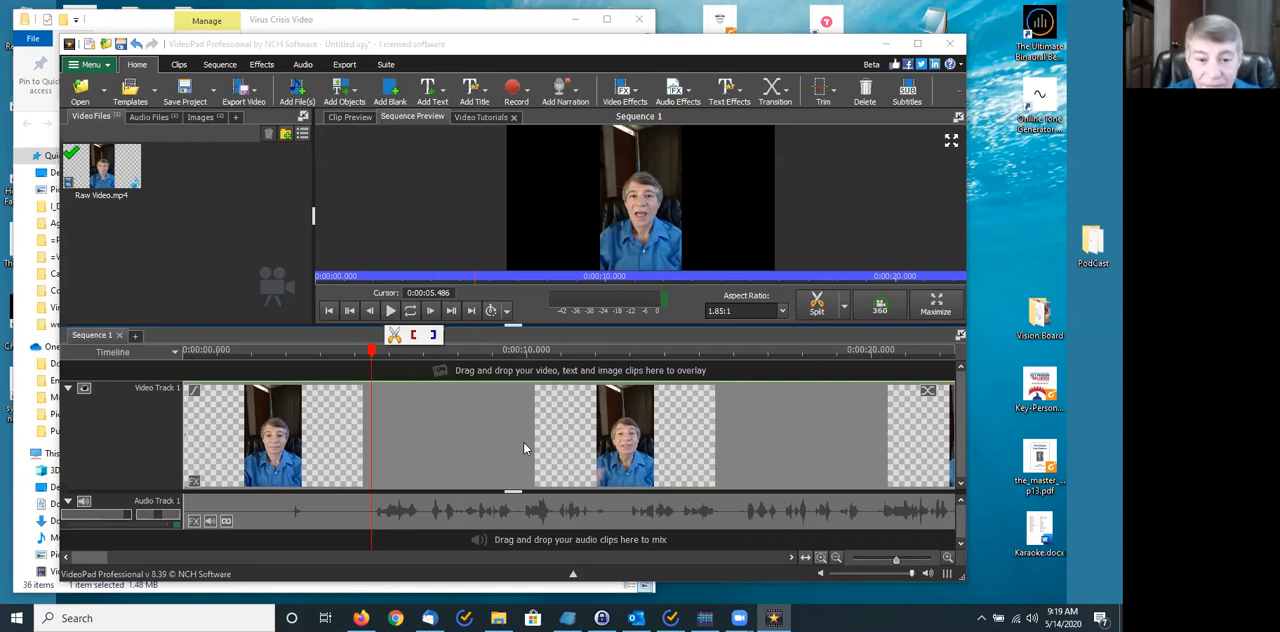
left_click(627, 352)
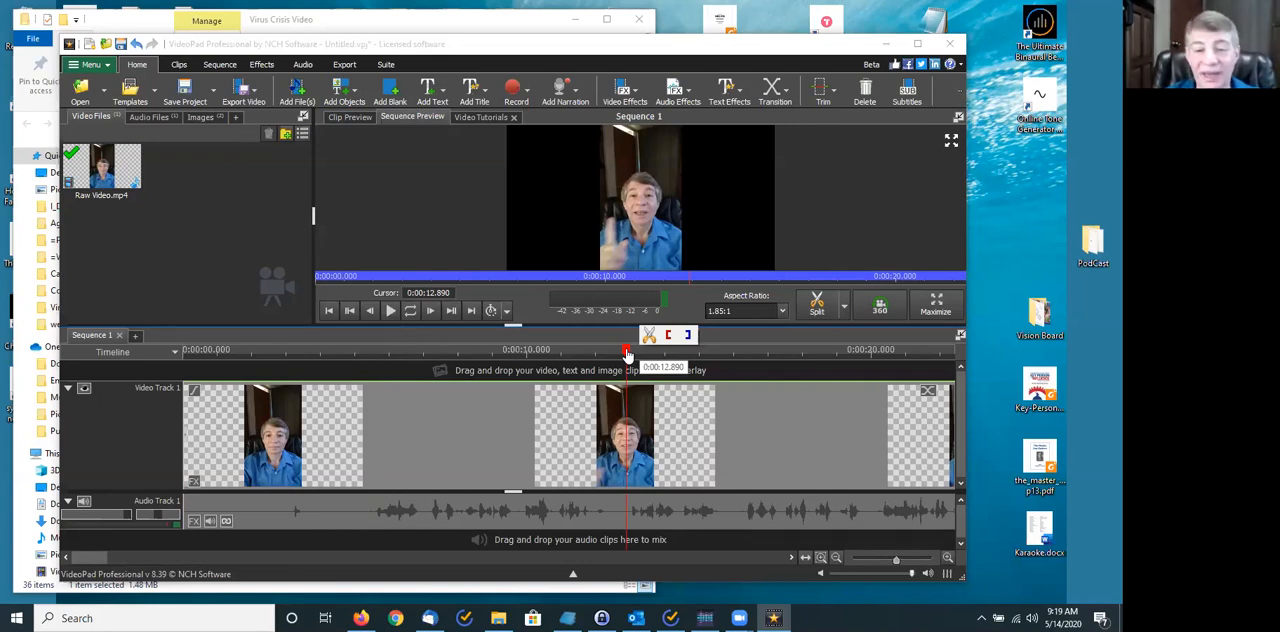
left_click(619, 354)
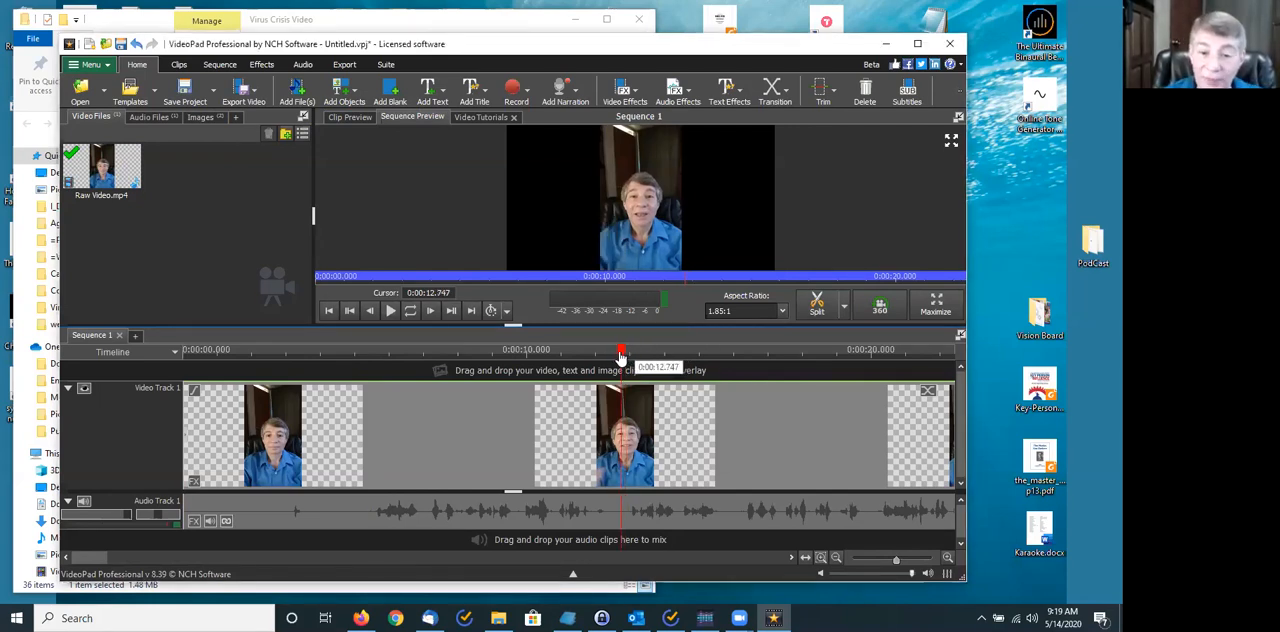
mouse_move(619, 352)
left_click(639, 335)
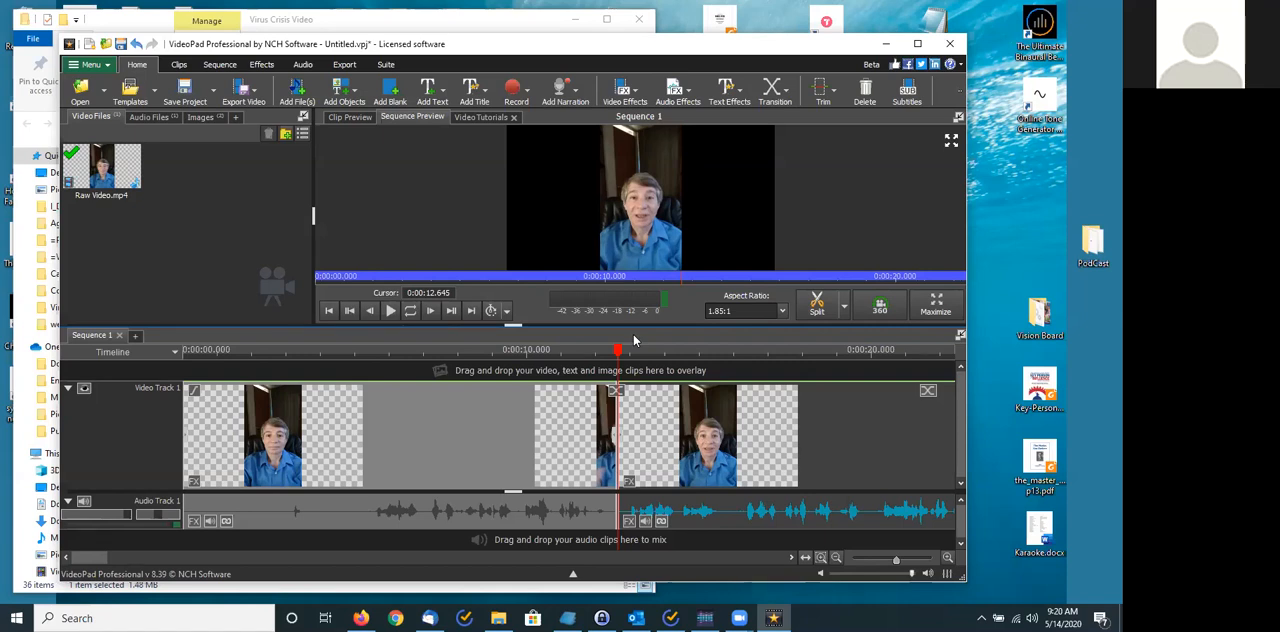
key("Delete")
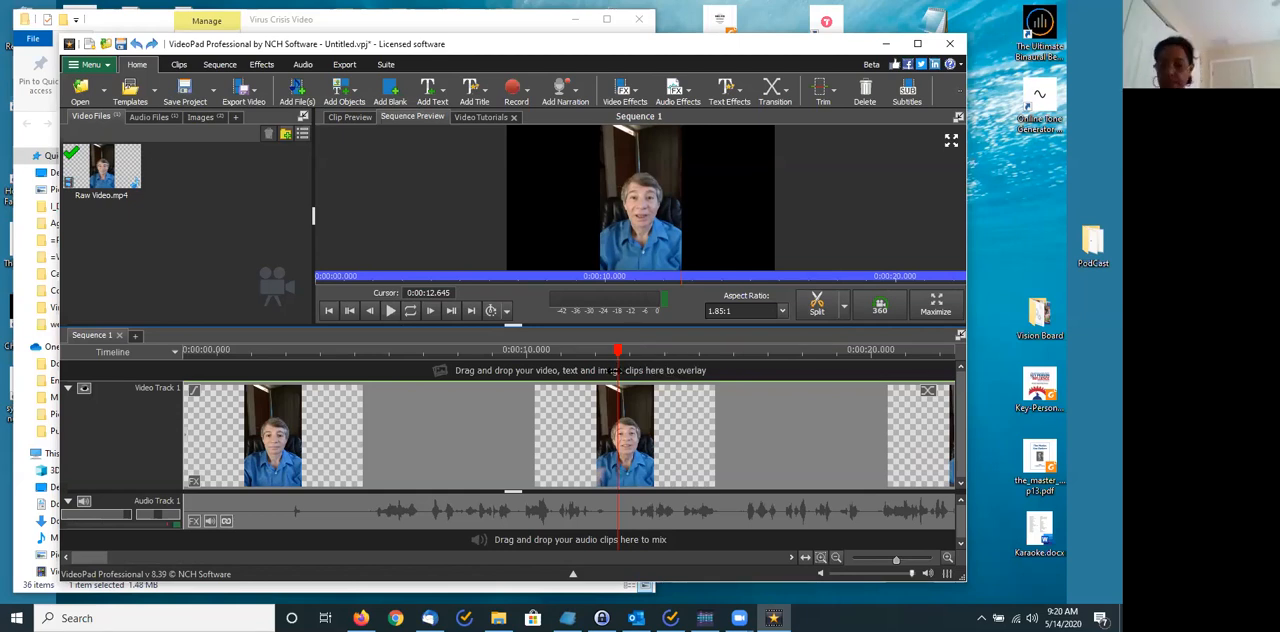
- Split the Raw Video clip at 0:00:15.929 and shift the second part along Video Track 1, leaving a small gap
left_click_drag(618, 350, 731, 370)
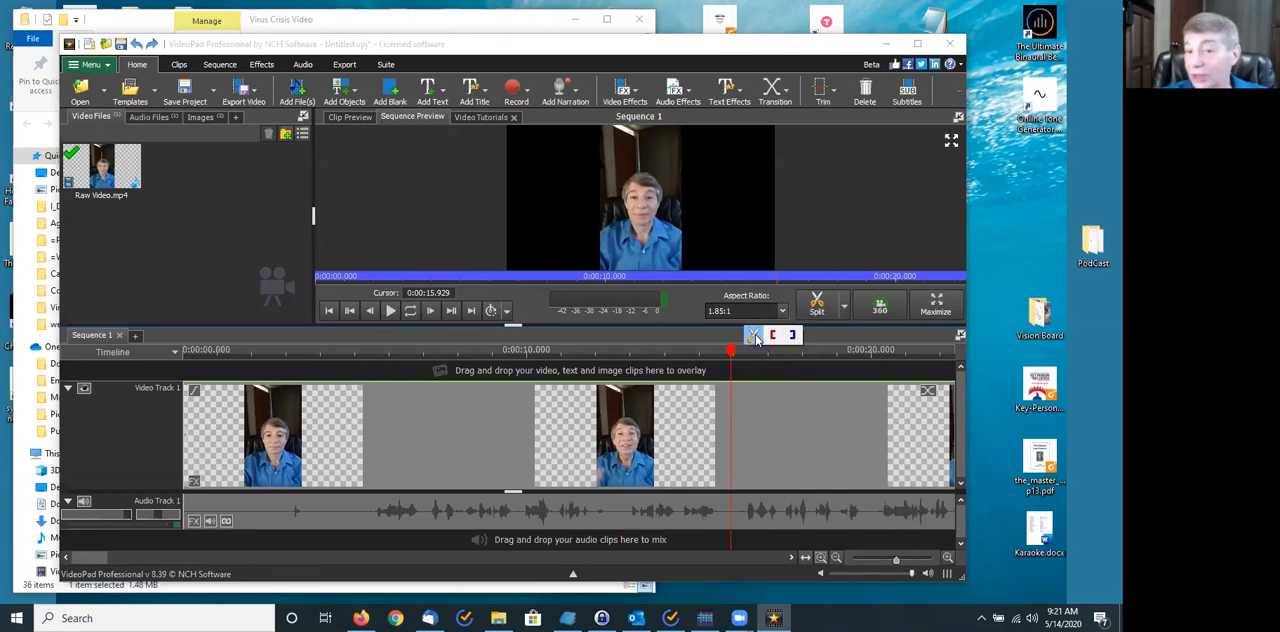
left_click(754, 337)
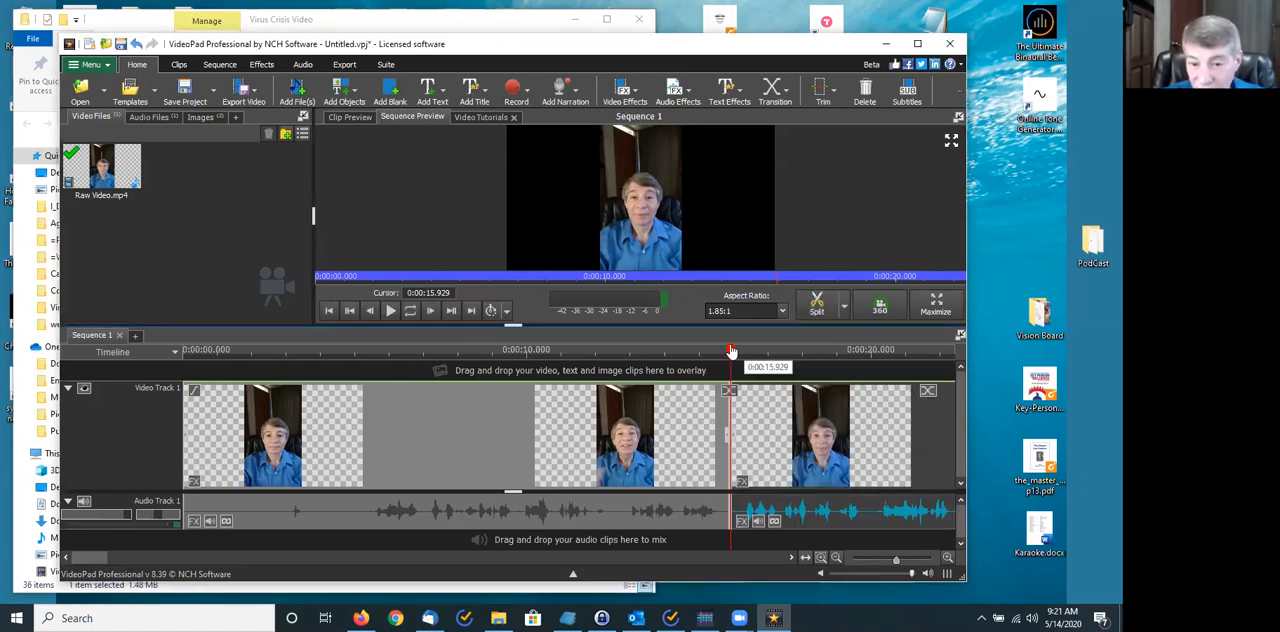
left_click_drag(731, 342, 794, 345)
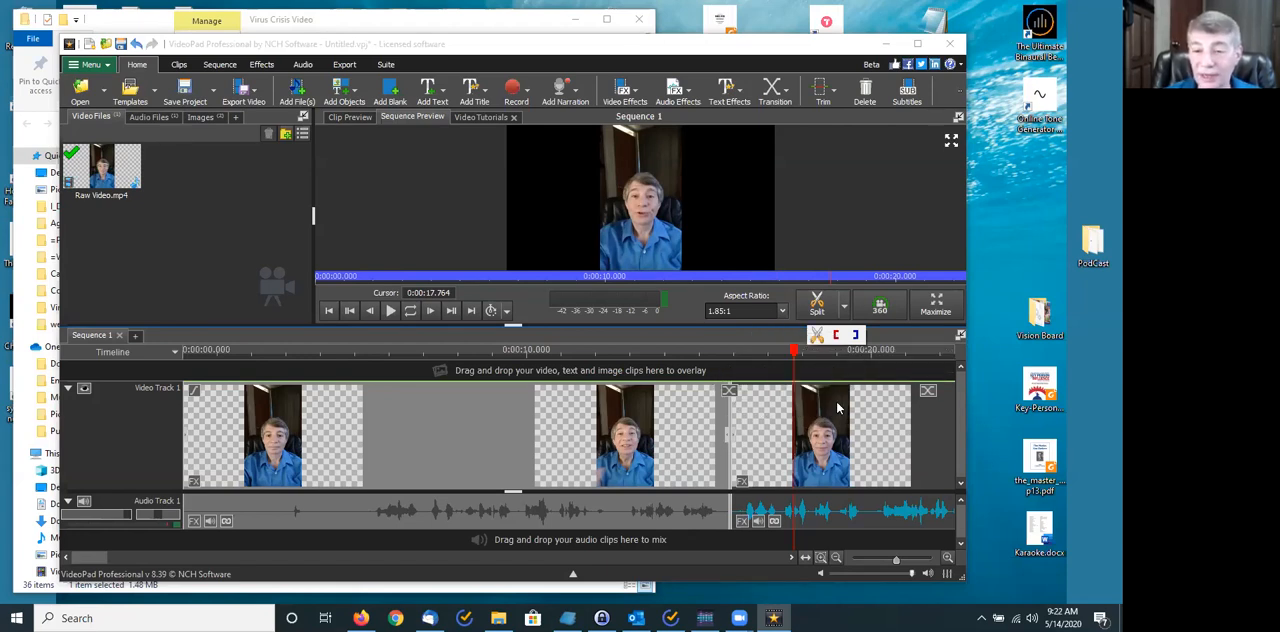
left_click_drag(862, 406, 879, 407)
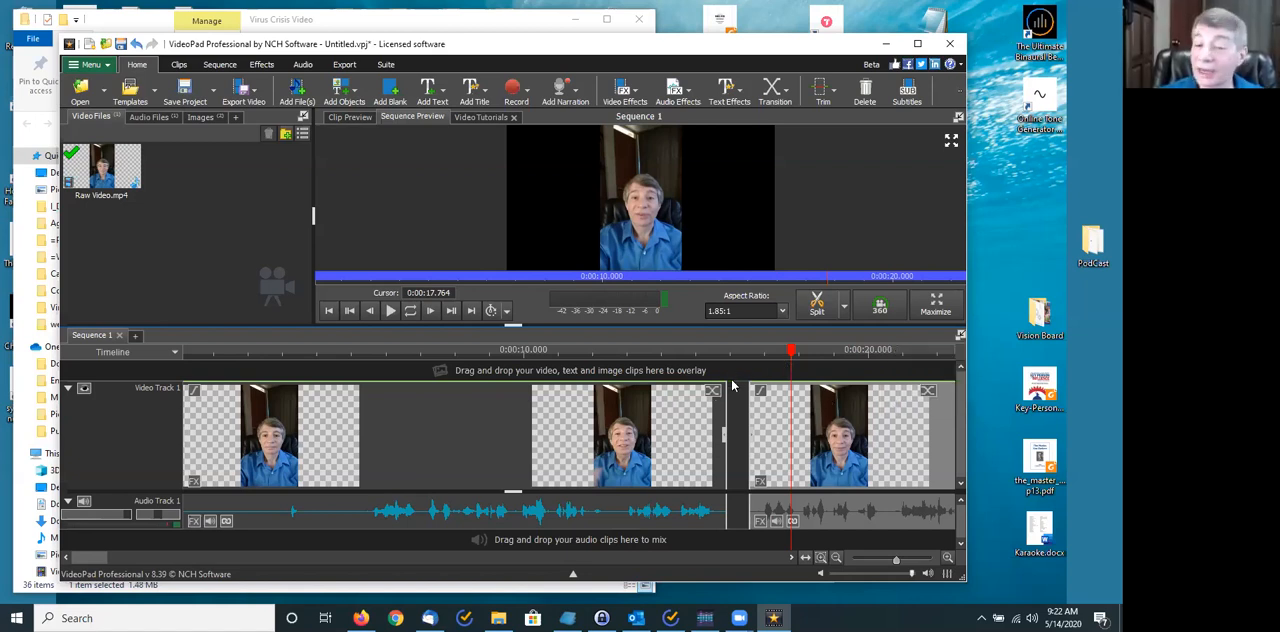
- Delete the first part of the split clip and move the remaining part to the start of Video Track 1
left_click(560, 438)
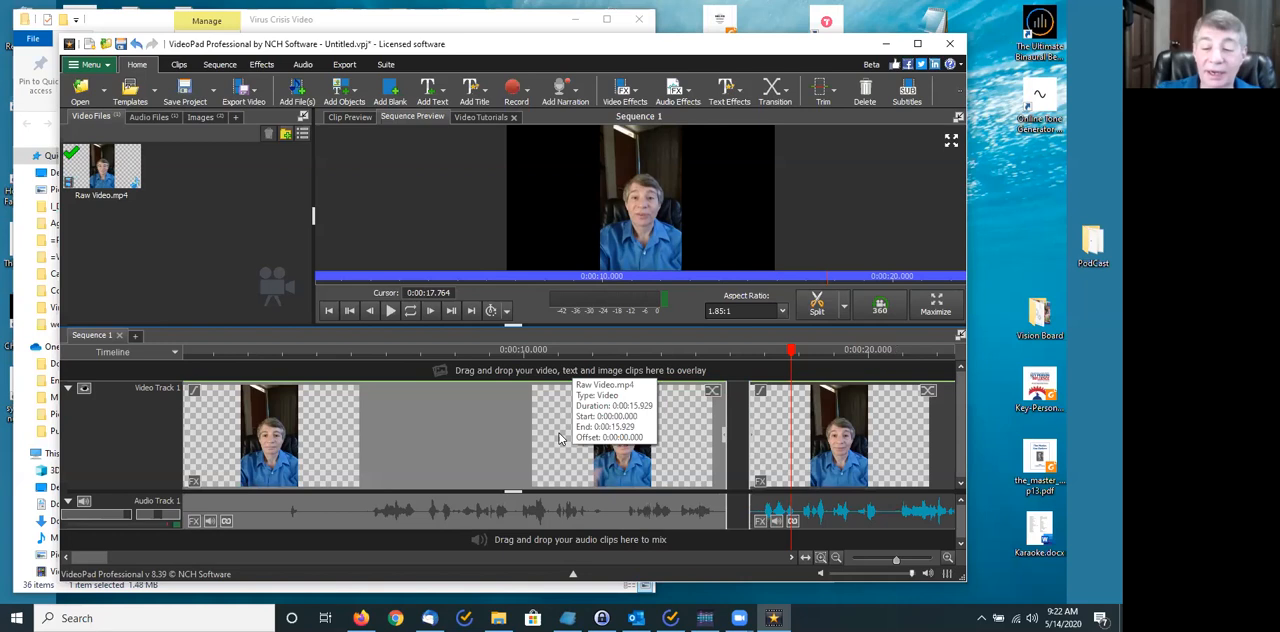
key("Delete")
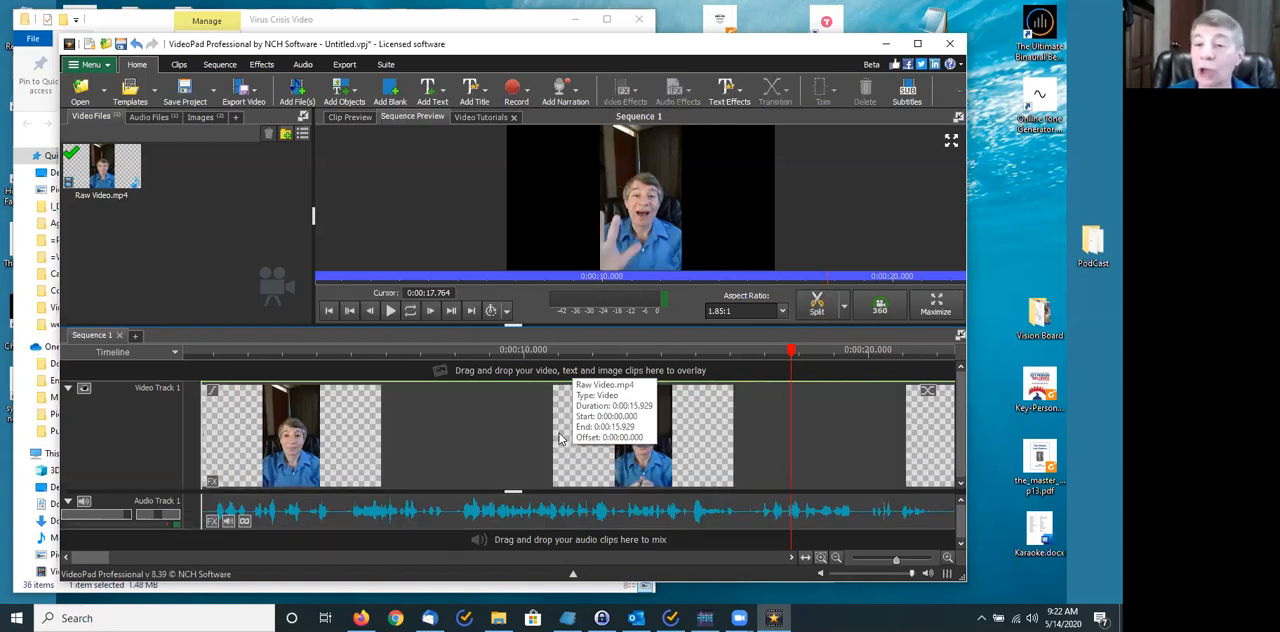
left_click(328, 311)
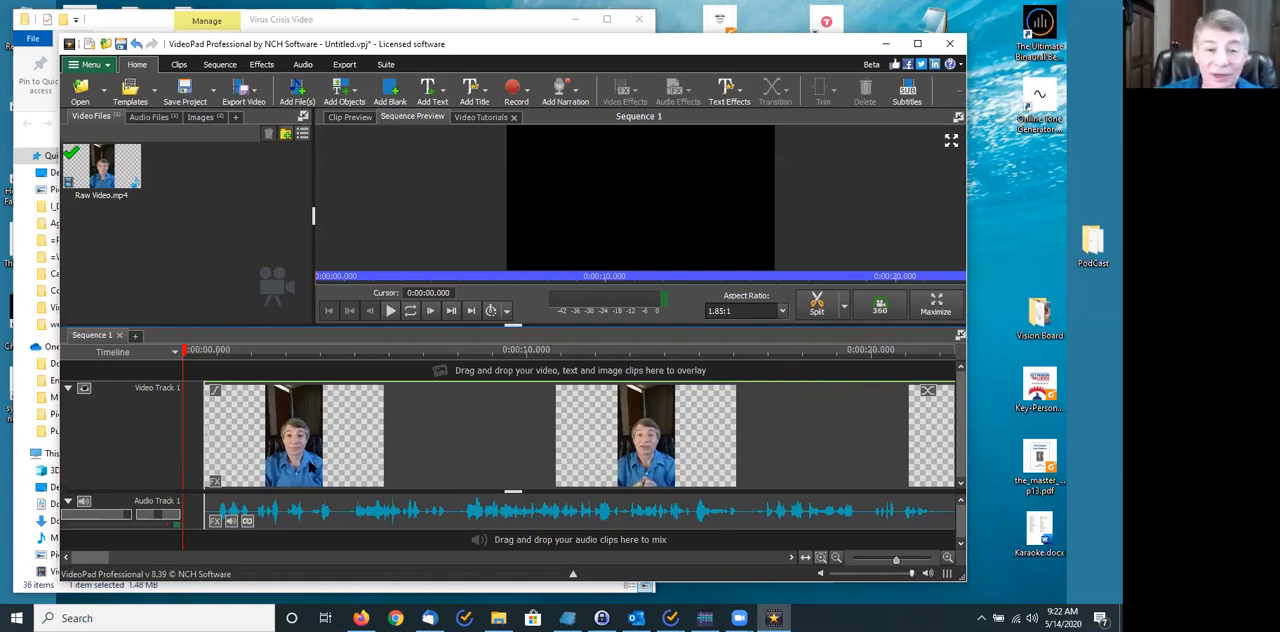
left_click_drag(425, 420, 397, 431)
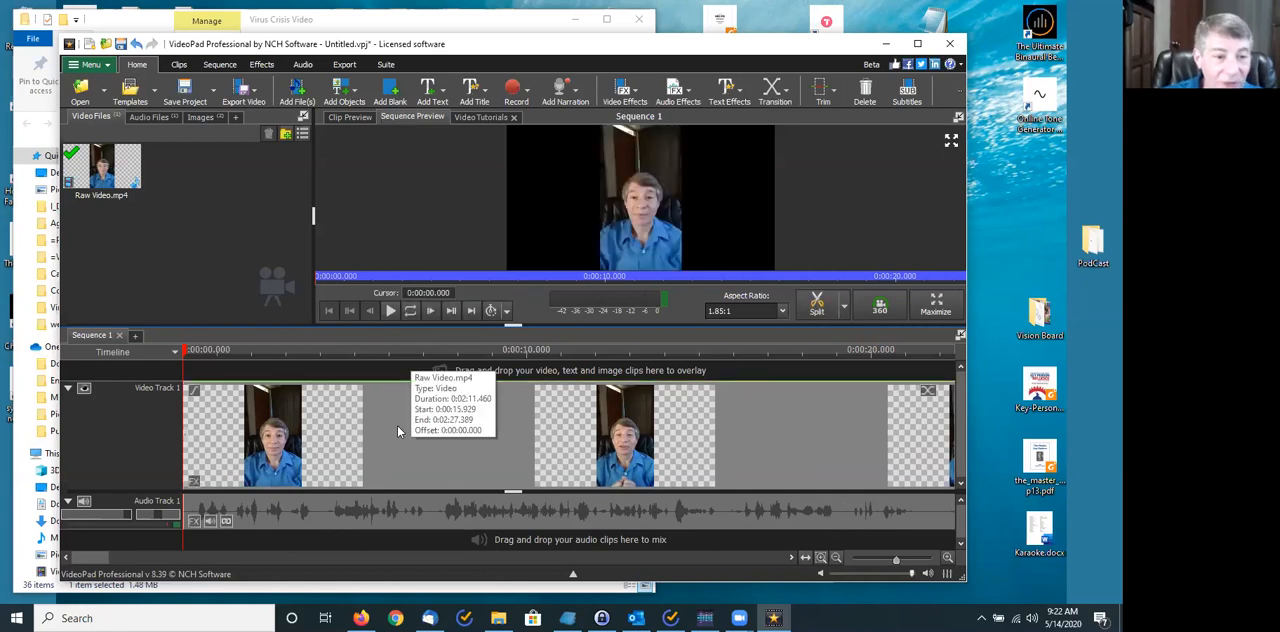
- Split the remaining clip at 0:00:15.868 and delete everything after the cut
left_click(713, 349)
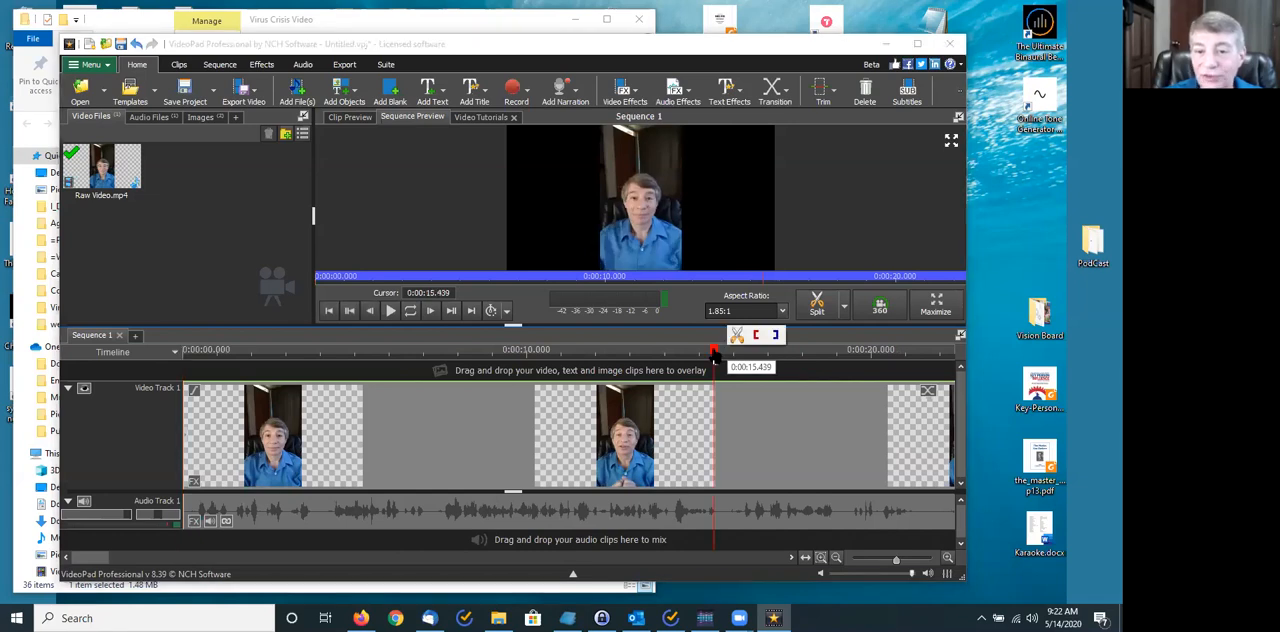
left_click(728, 350)
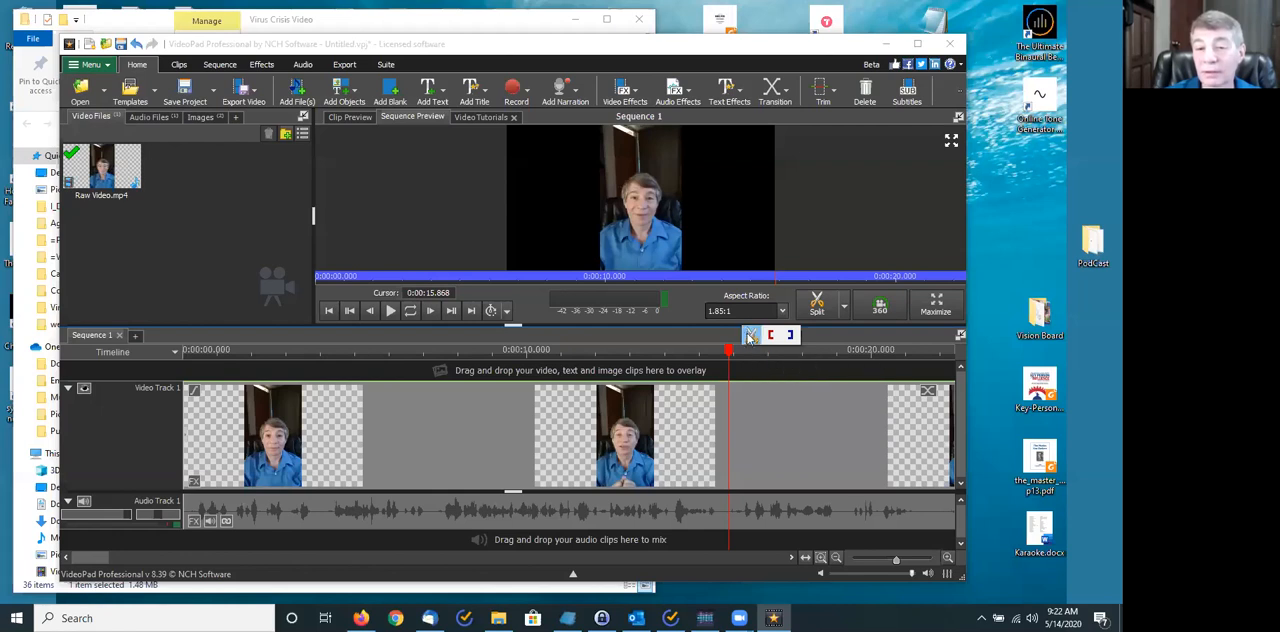
left_click(749, 336)
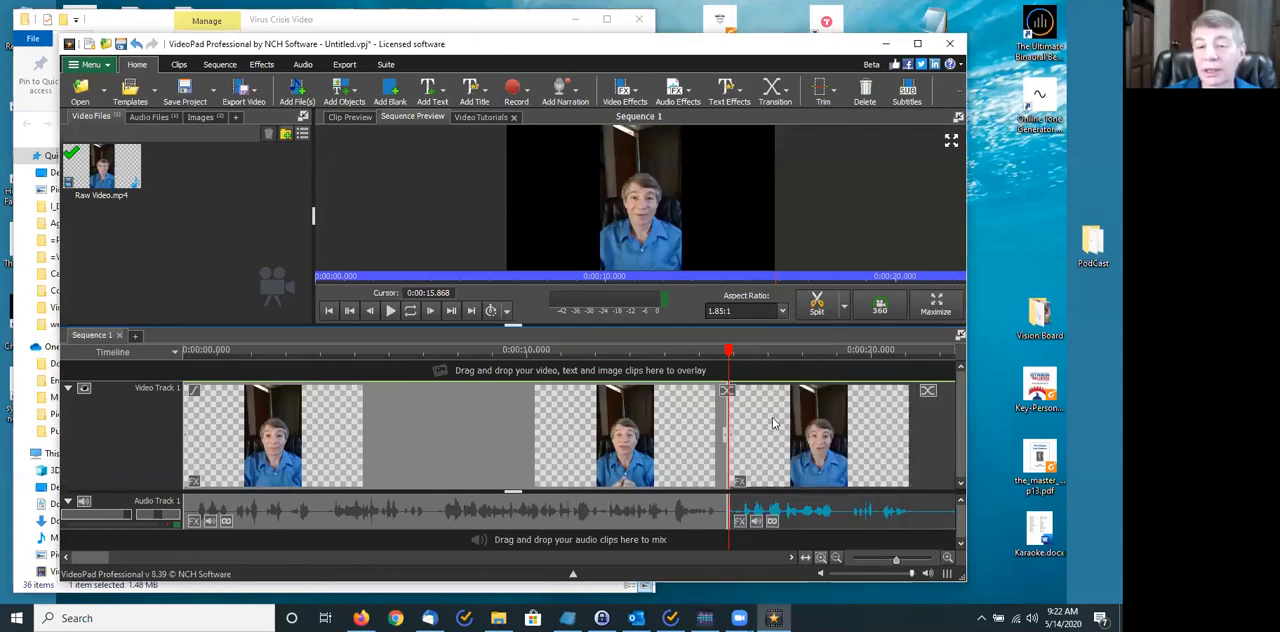
key("Delete")
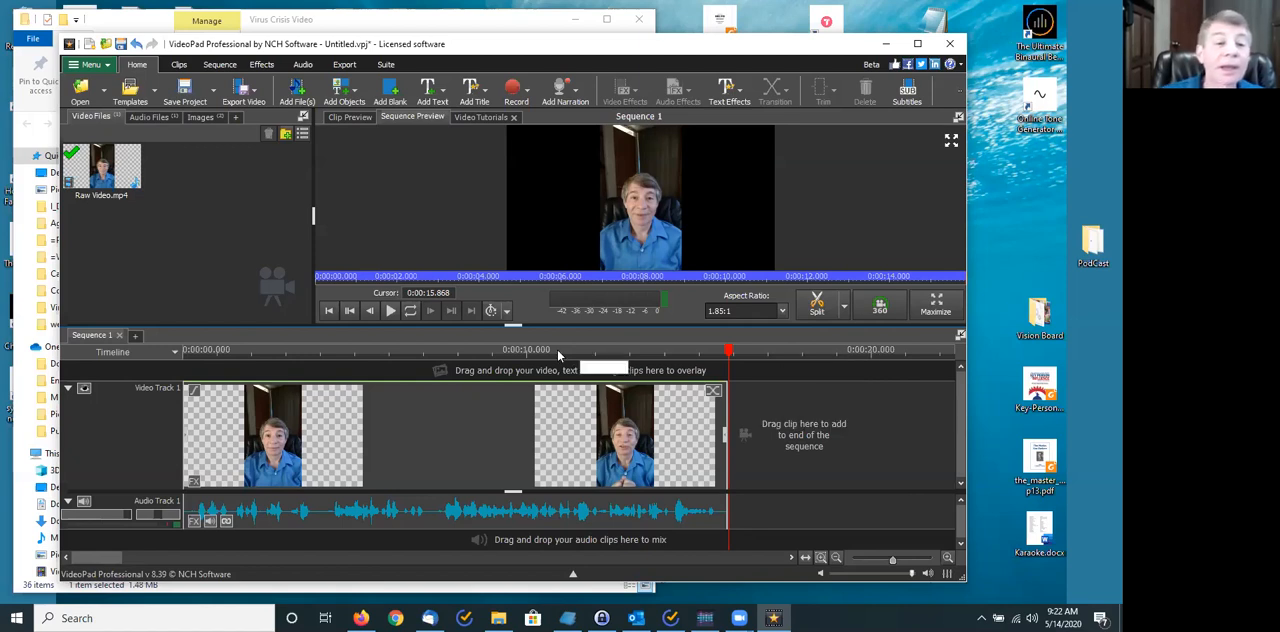
- Split the shortened clip at 0:00:04.018 and 0:00:07.261 to isolate a middle segment
left_click(320, 349)
left_click(343, 336)
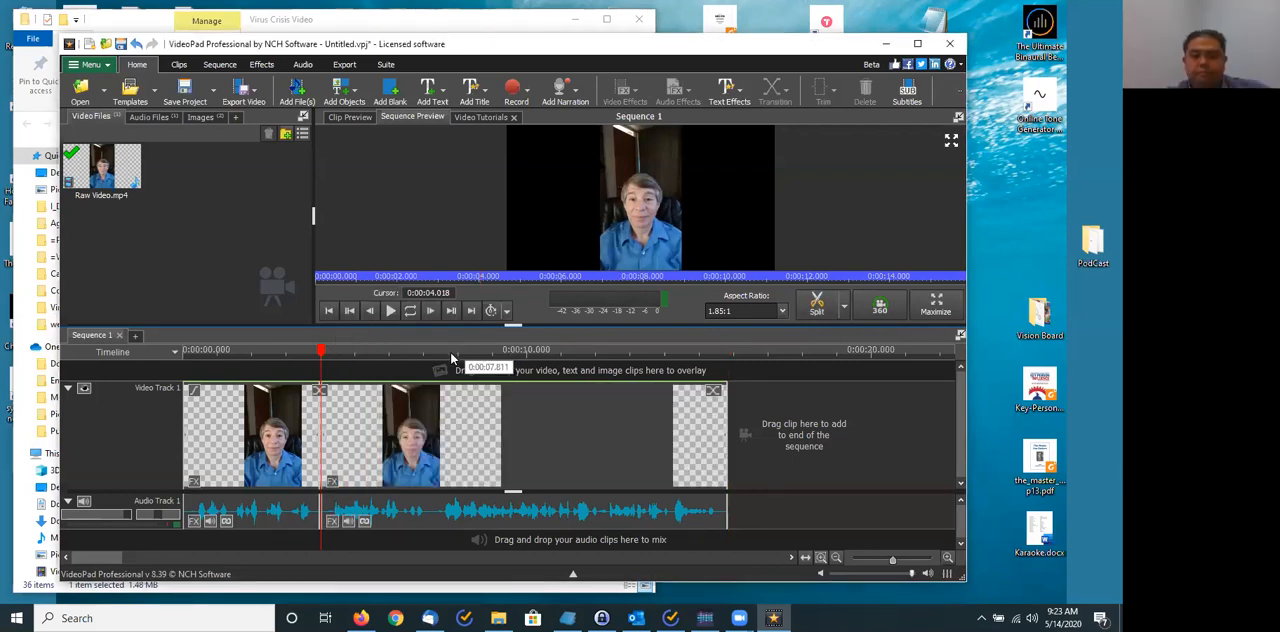
left_click(450, 350)
left_click_drag(448, 352, 432, 351)
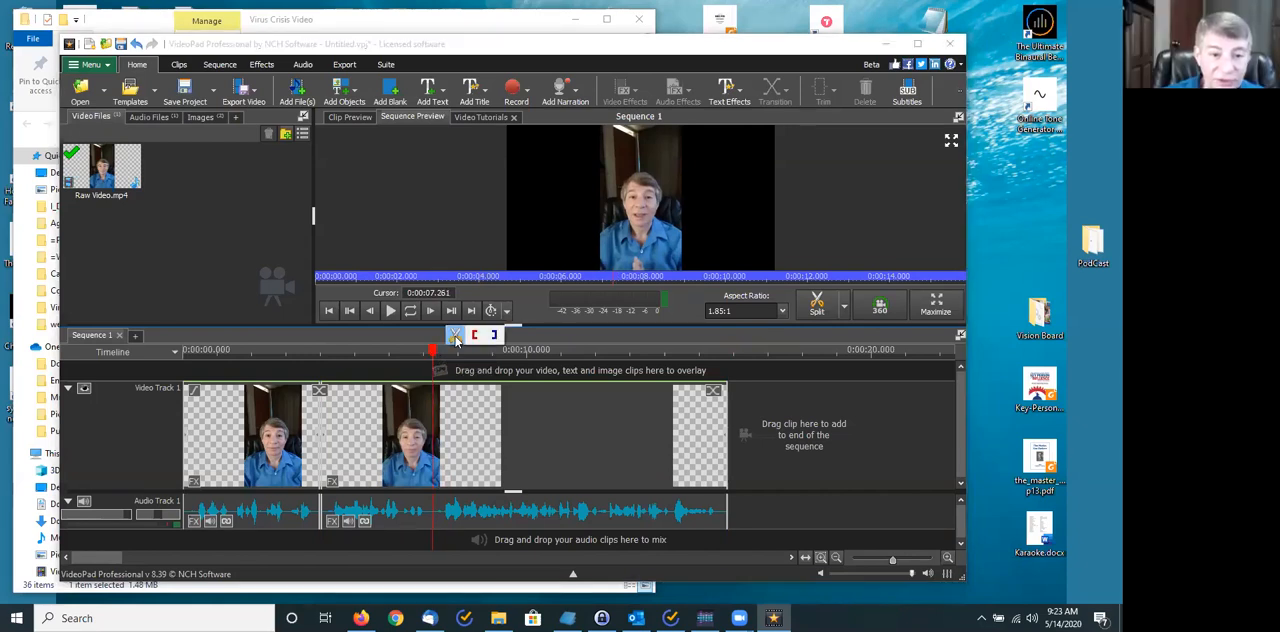
left_click(453, 337)
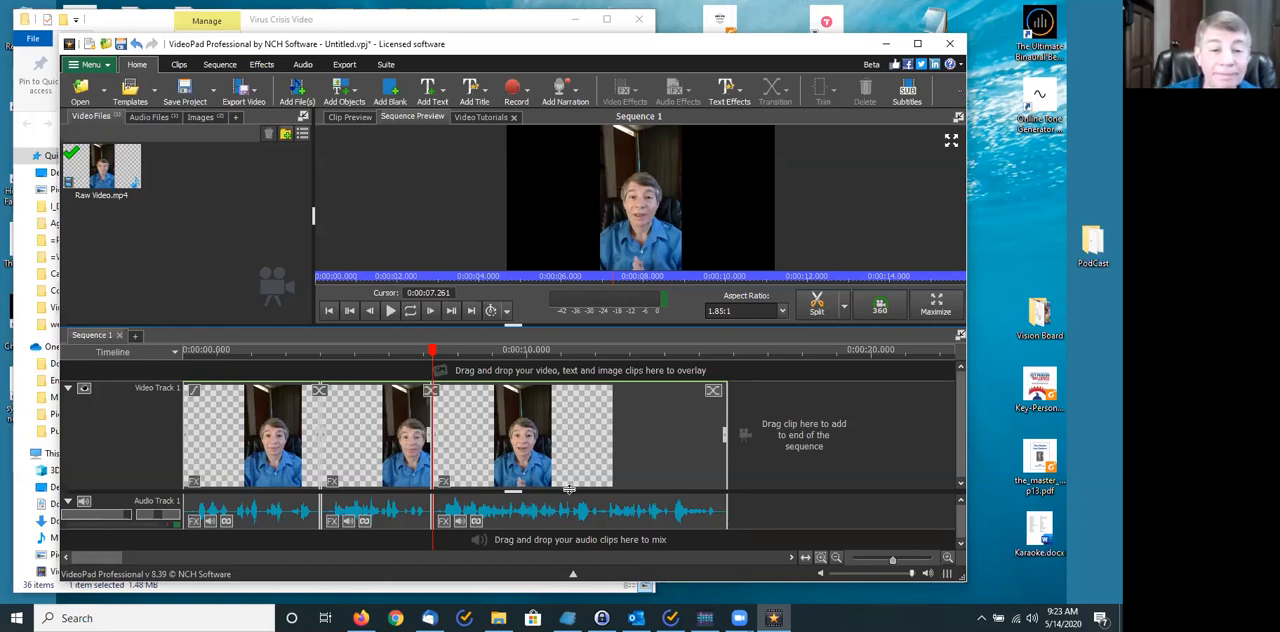
- Move the middle segment up to a new Video Track 2 at the same time position, and clear the timeline range selection
left_click(396, 426)
left_click_drag(393, 403, 543, 432)
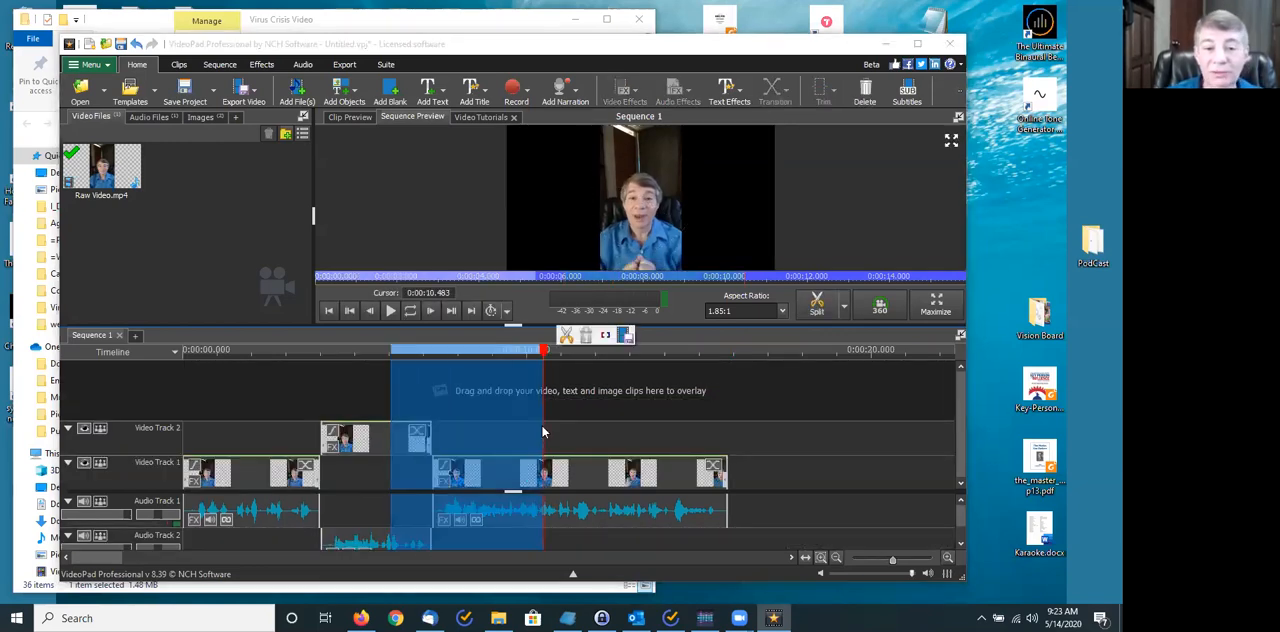
left_click(657, 434)
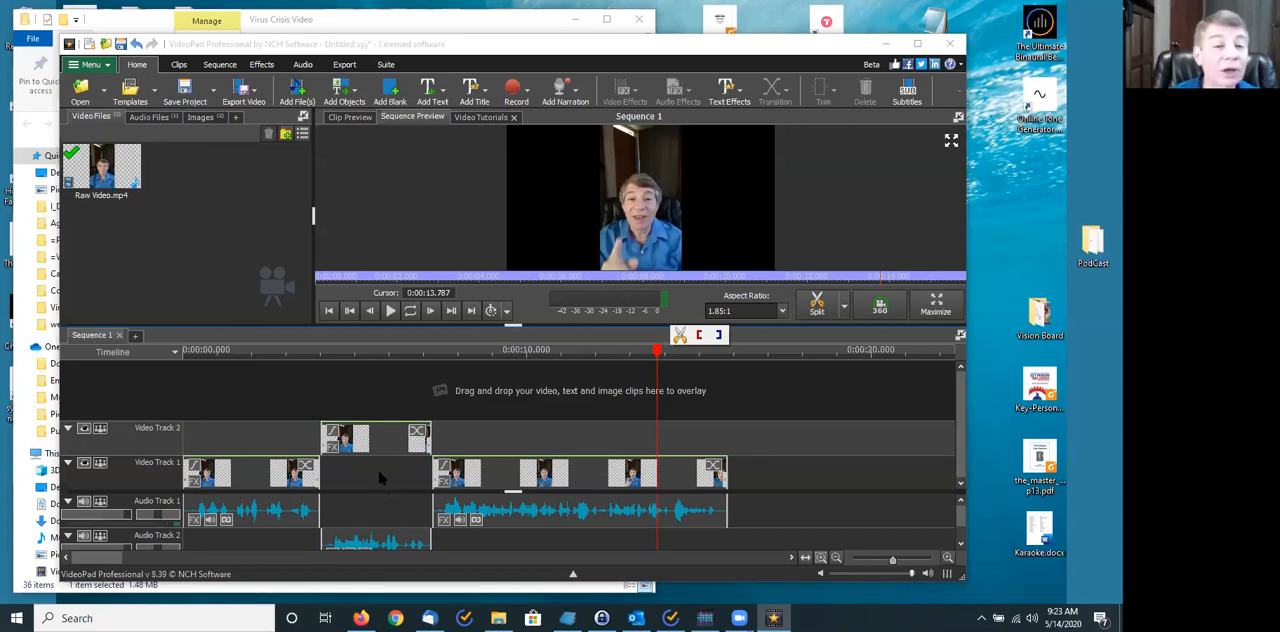
- Overlay focus music.jpg from the Images bin on a new Video Track 3, aligned with the start of the middle segment
left_click(150, 117)
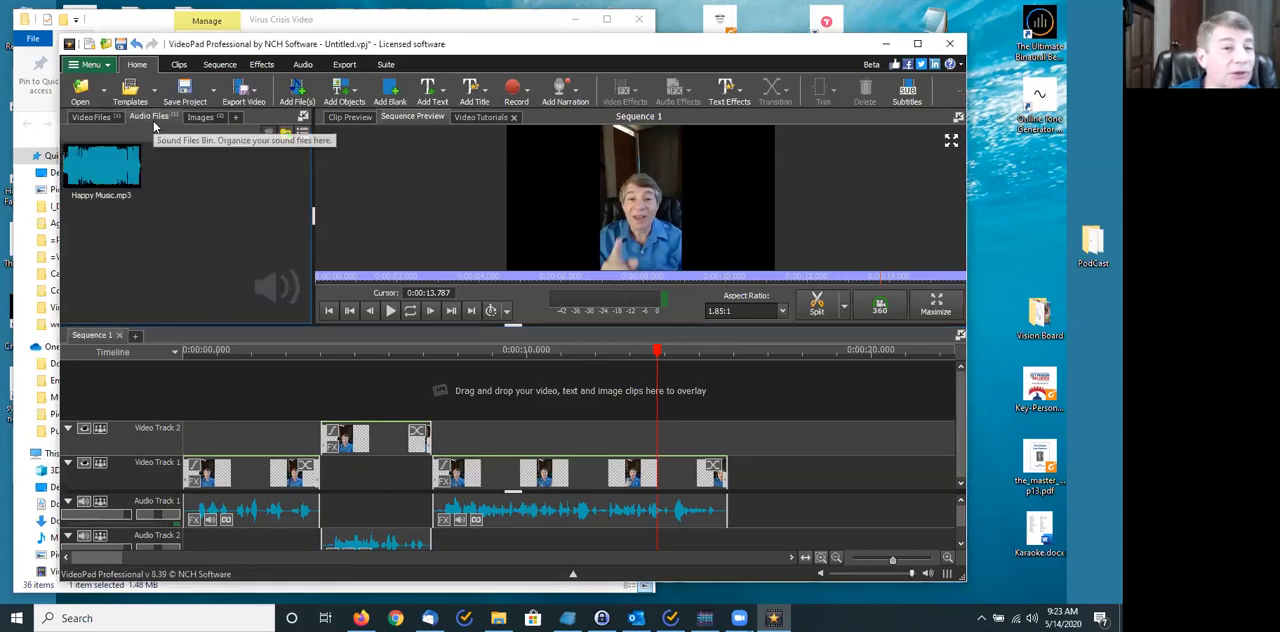
left_click(200, 117)
left_click_drag(100, 165, 326, 389)
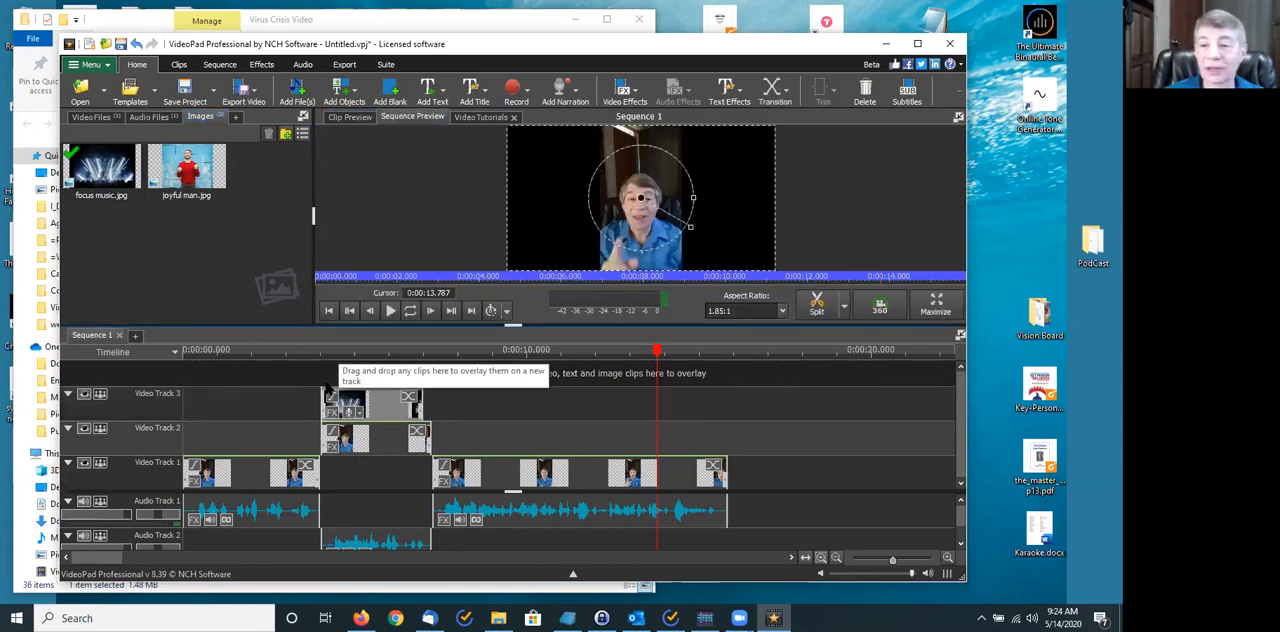
- Try a shorter length for the focus music image, then stretch it to 0:00:03.243 to match the middle segment
left_click_drag(420, 395, 431, 395)
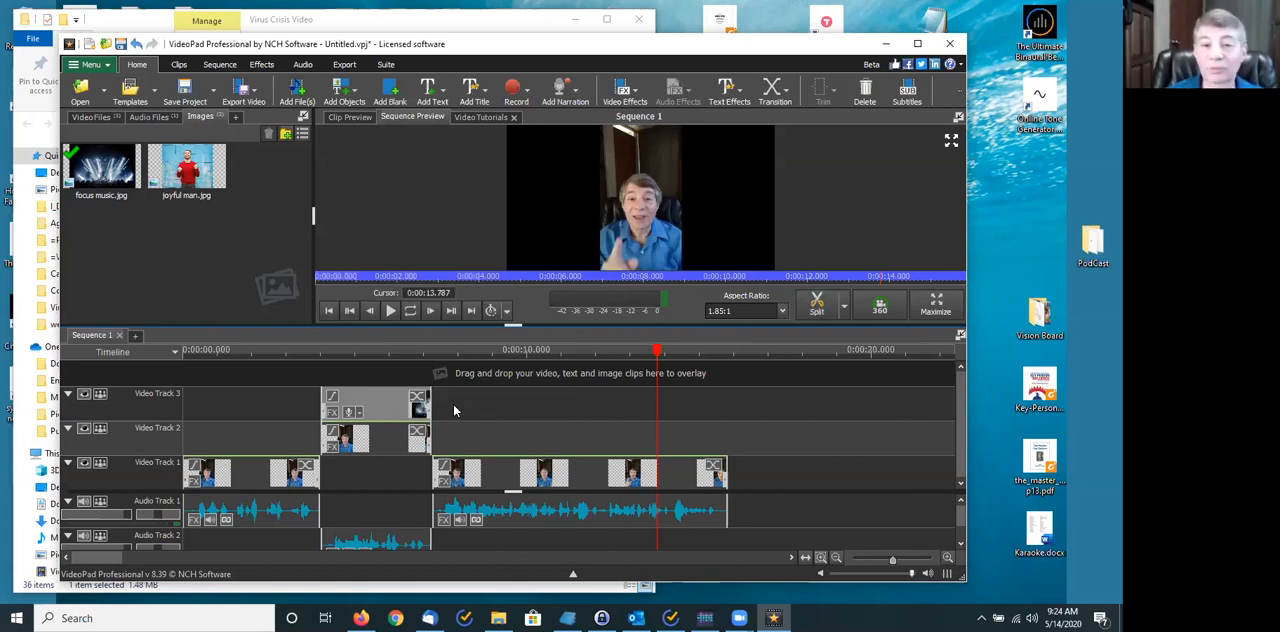
left_click_drag(430, 403, 396, 402)
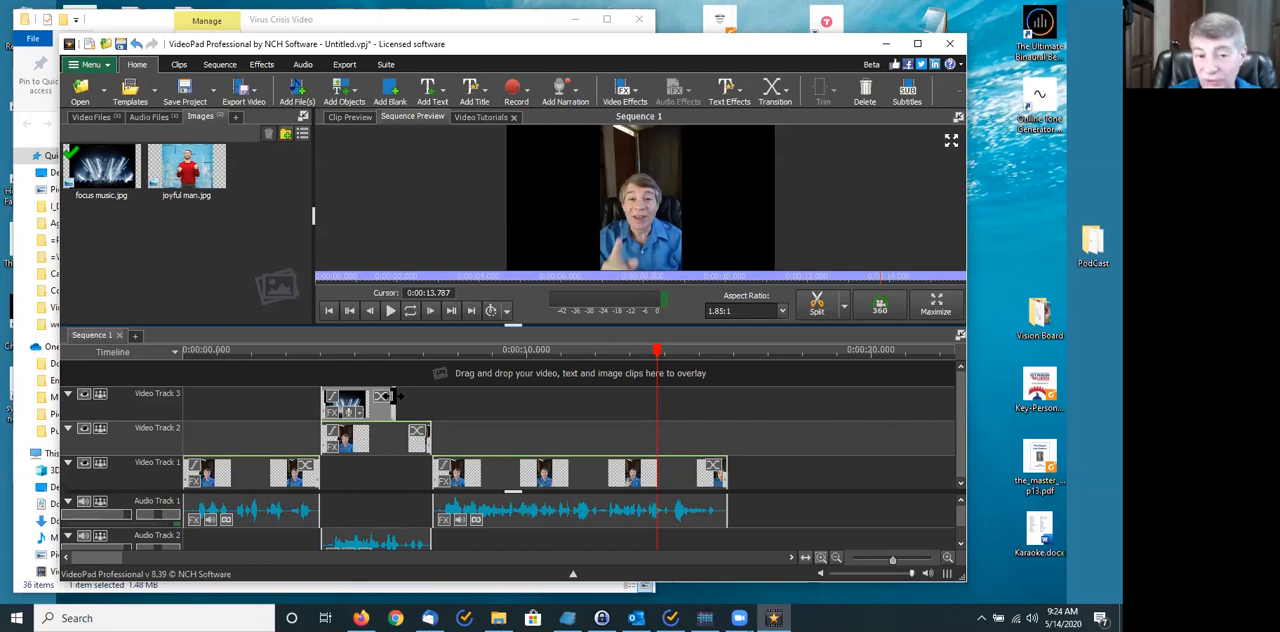
left_click_drag(394, 396, 420, 403)
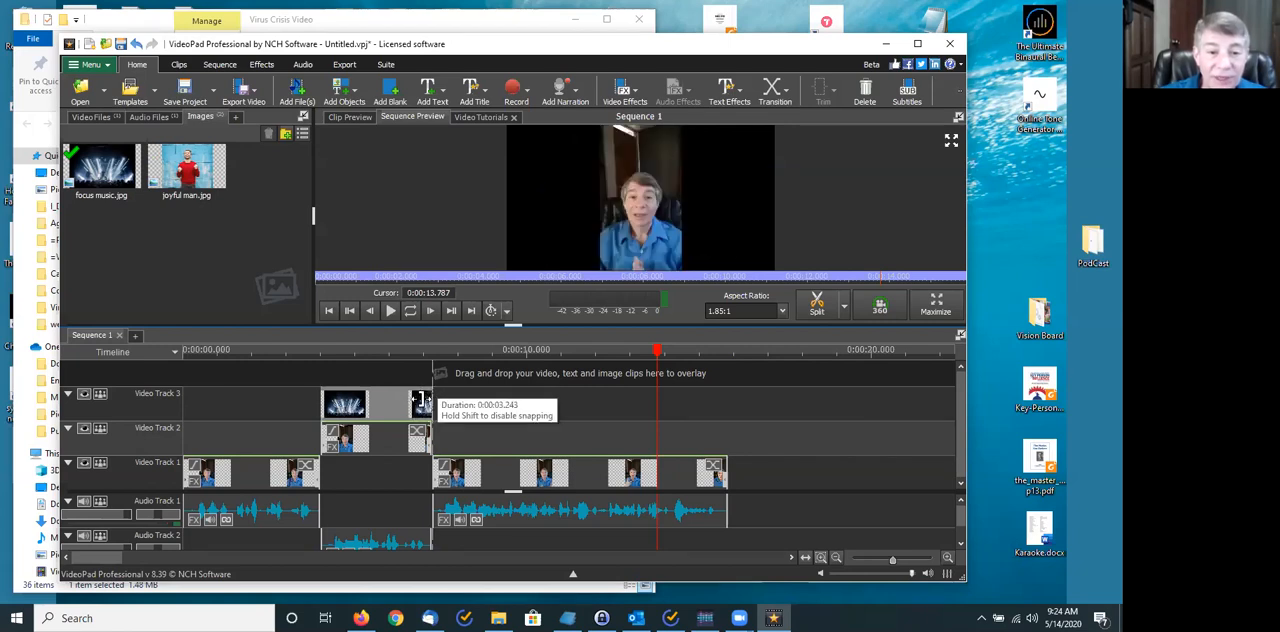
left_click_drag(421, 401, 424, 403)
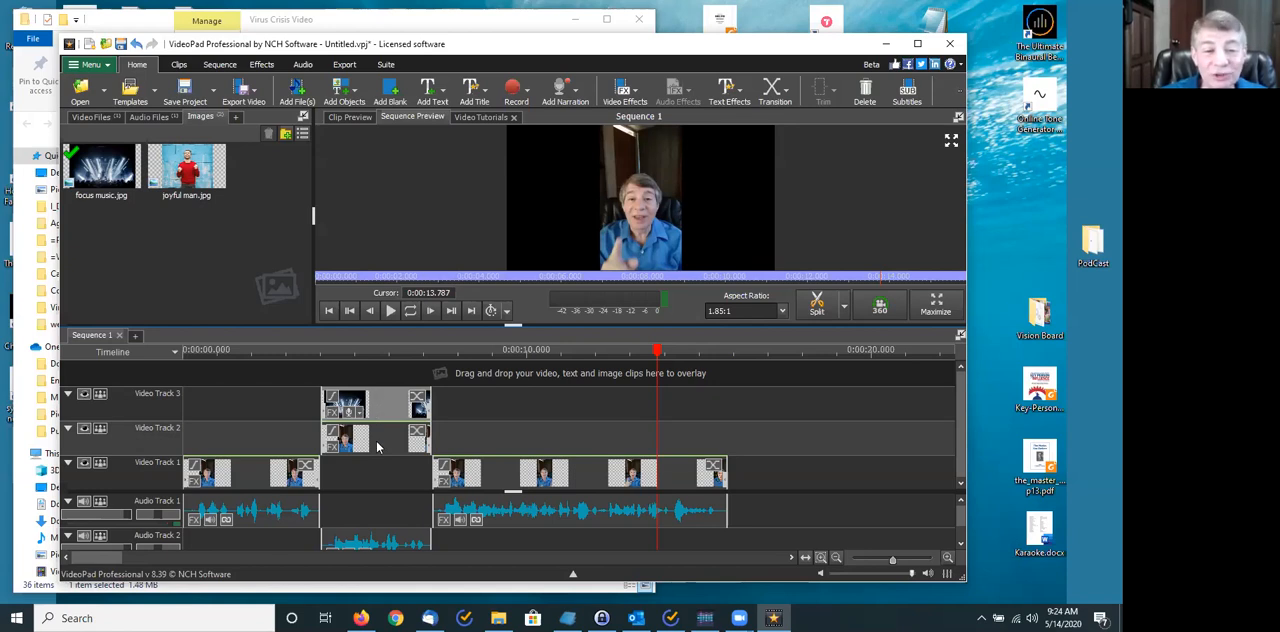
- Move the focus music image into the gap on Video Track 1 and preview the composite at 0:00:05.486
left_click_drag(386, 405, 381, 470)
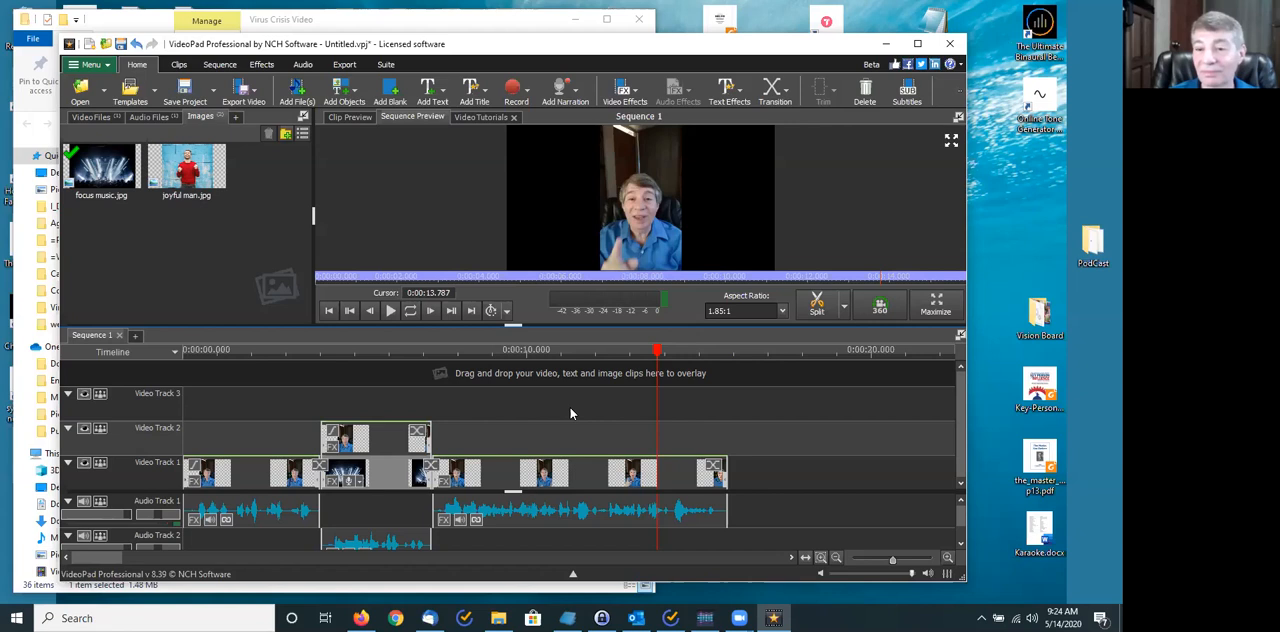
left_click_drag(657, 350, 371, 357)
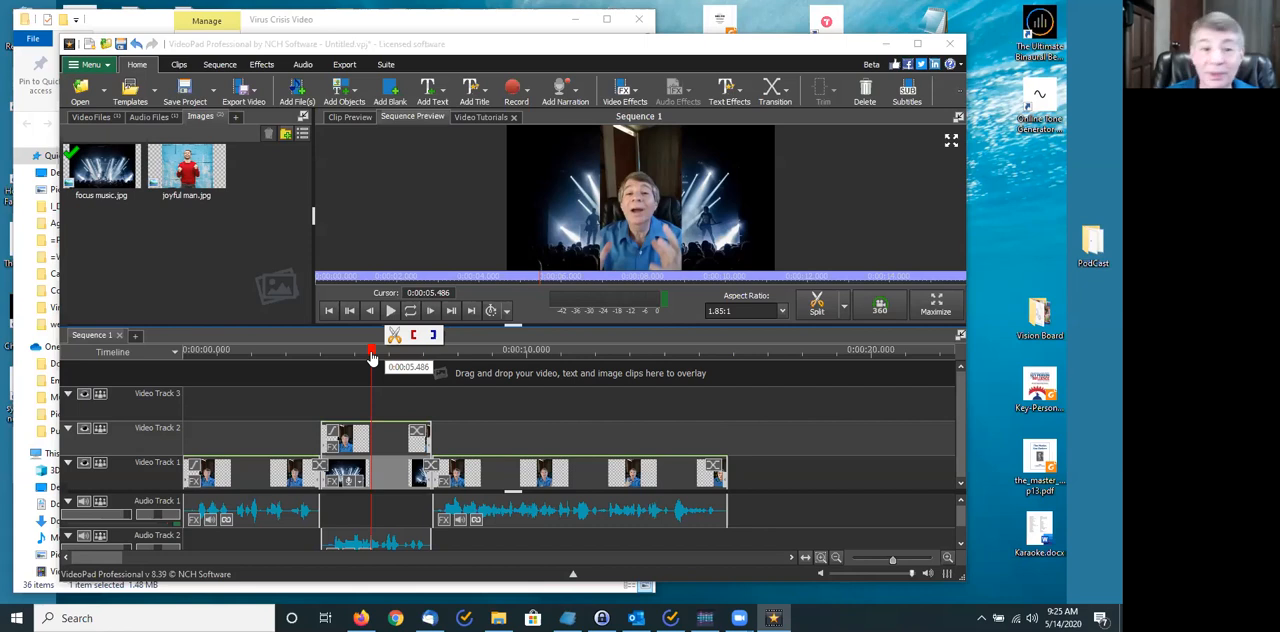
left_click(380, 445)
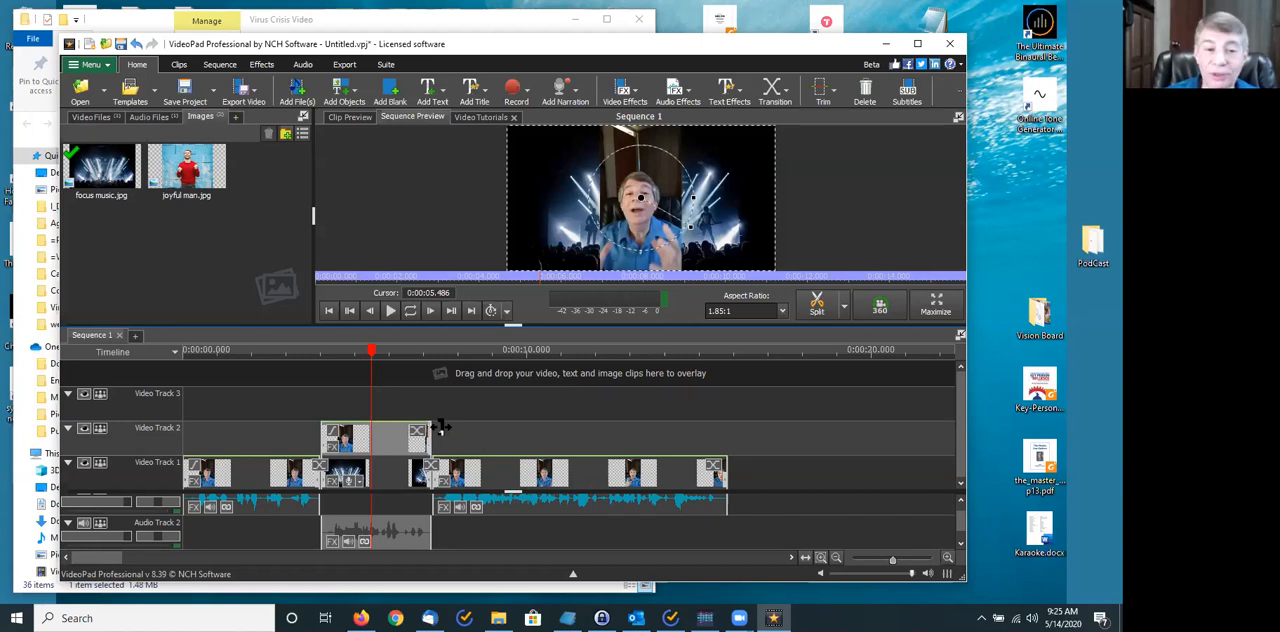
right_click(392, 438)
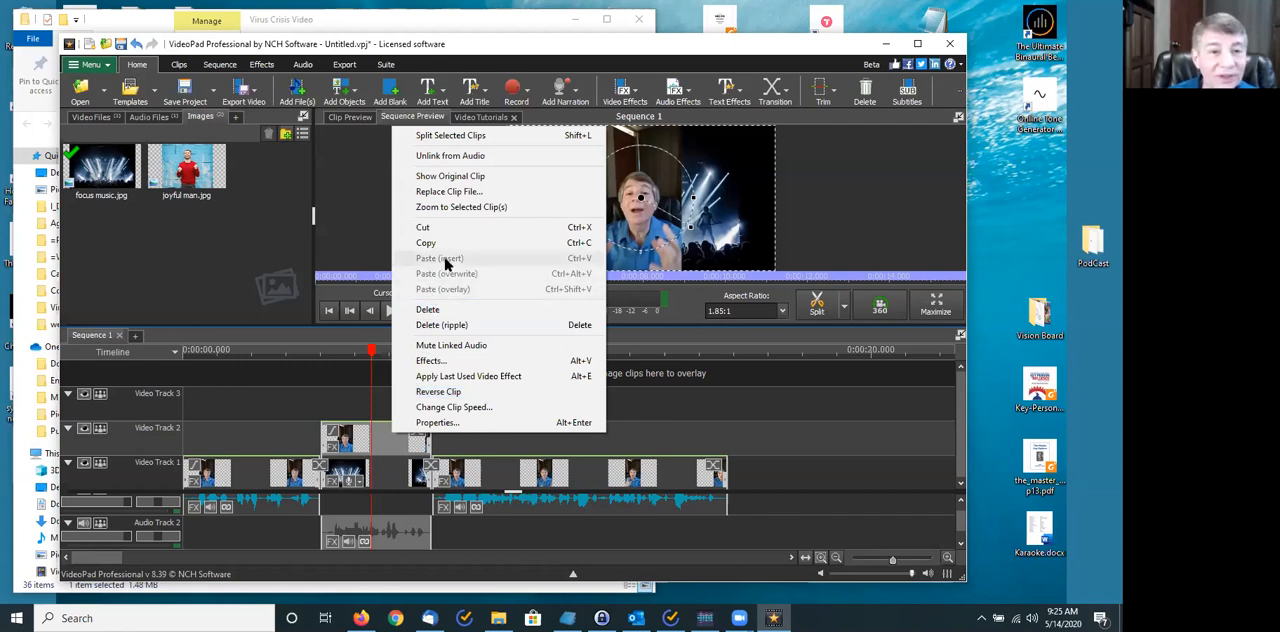
left_click(679, 414)
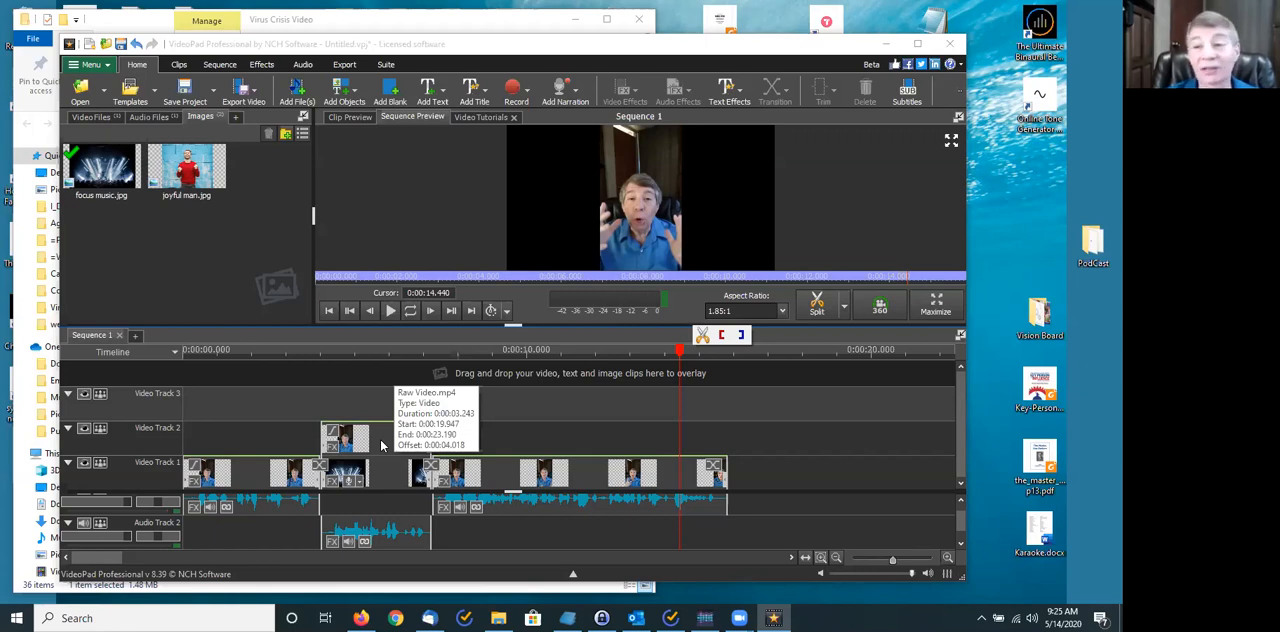
- Hide Video Track 2 and preview the image alone at 0:00:05.833
left_click(84, 430)
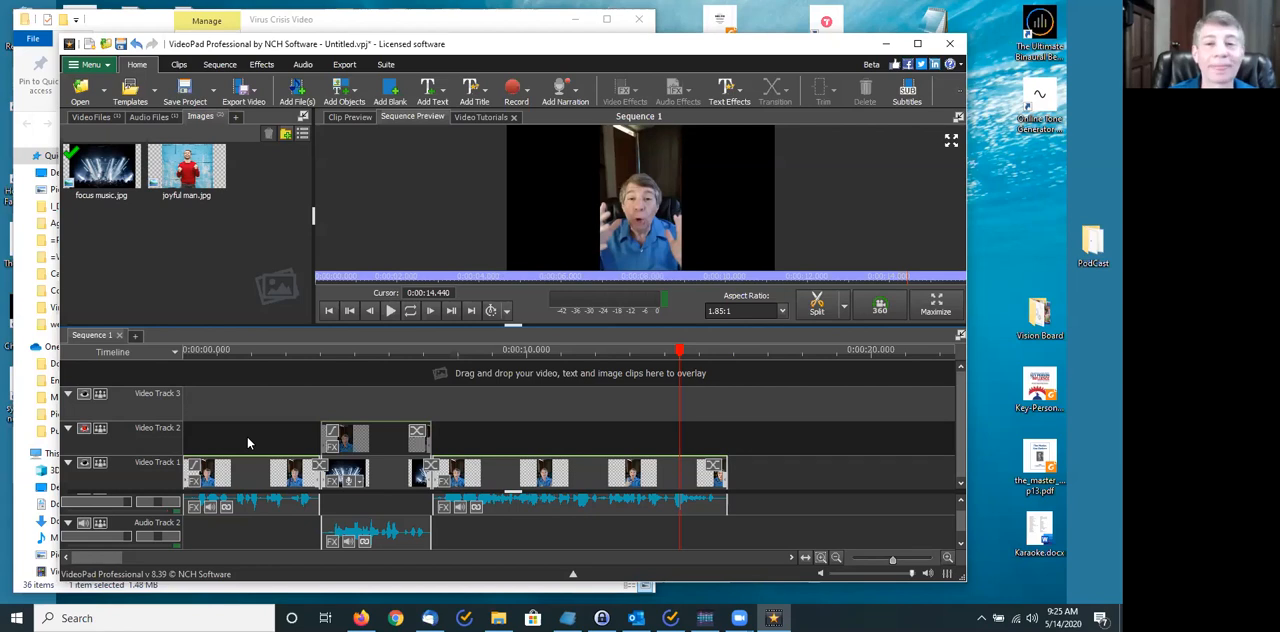
left_click_drag(680, 350, 384, 349)
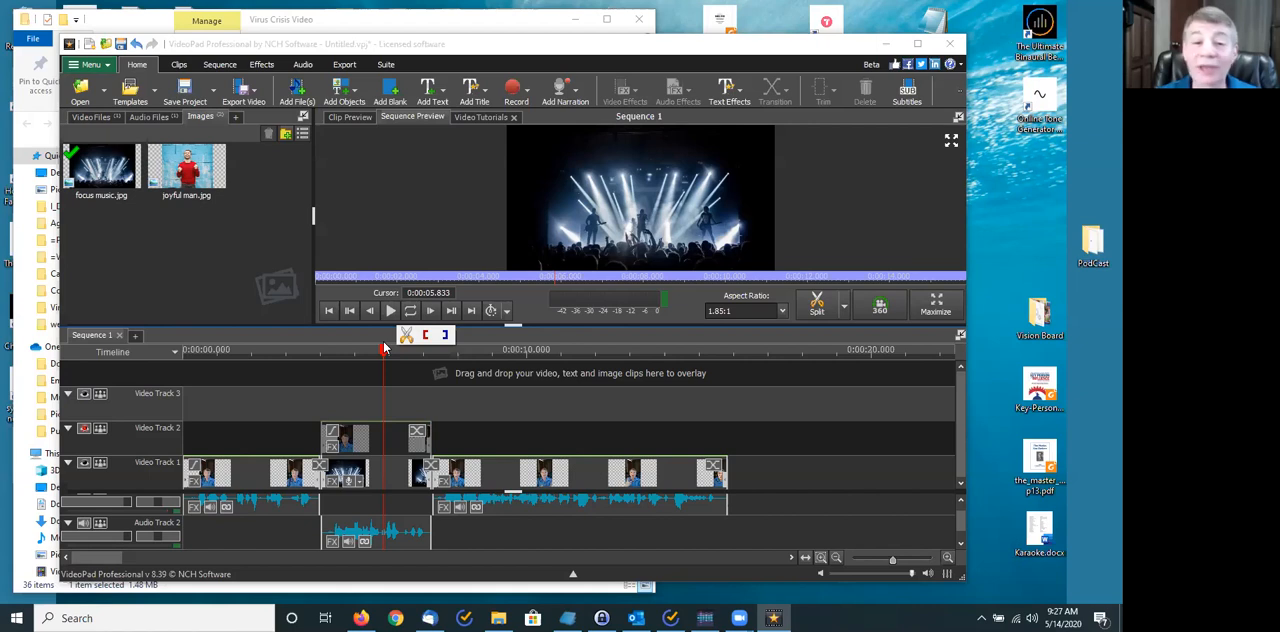
- Play the sequence from 0:00:03.161 to about 0:00:11.5 to review the image cutaway, and return the cursor to about 0:00:07.6
left_click_drag(380, 350, 291, 355)
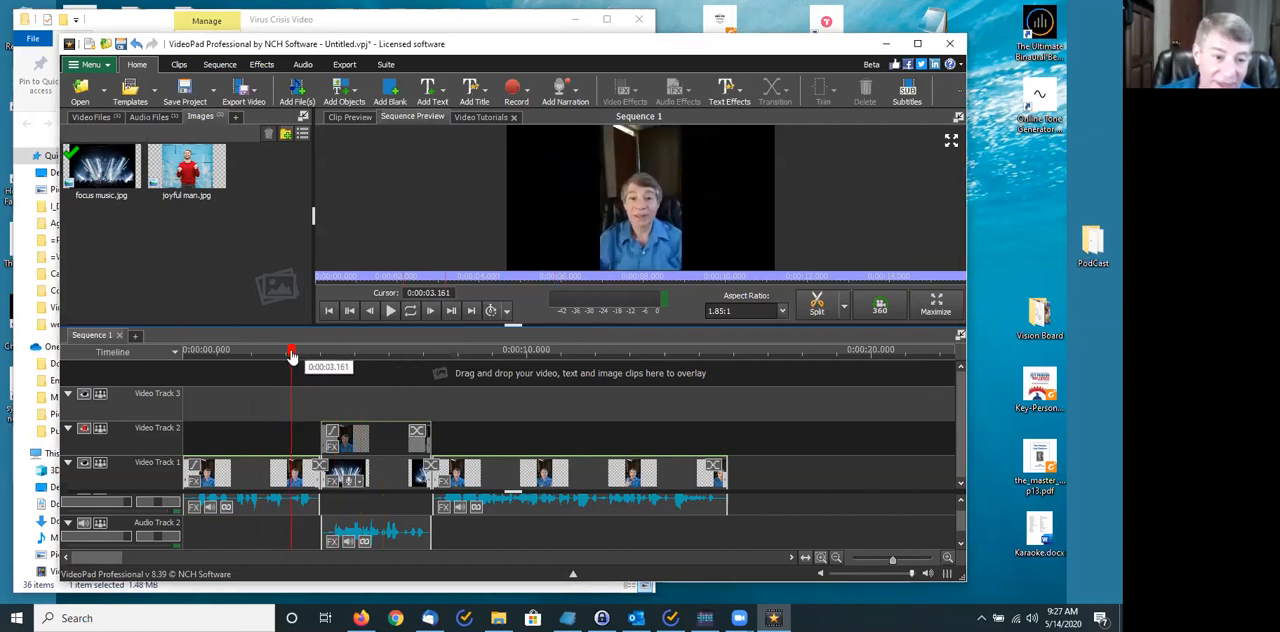
mouse_move(291, 355)
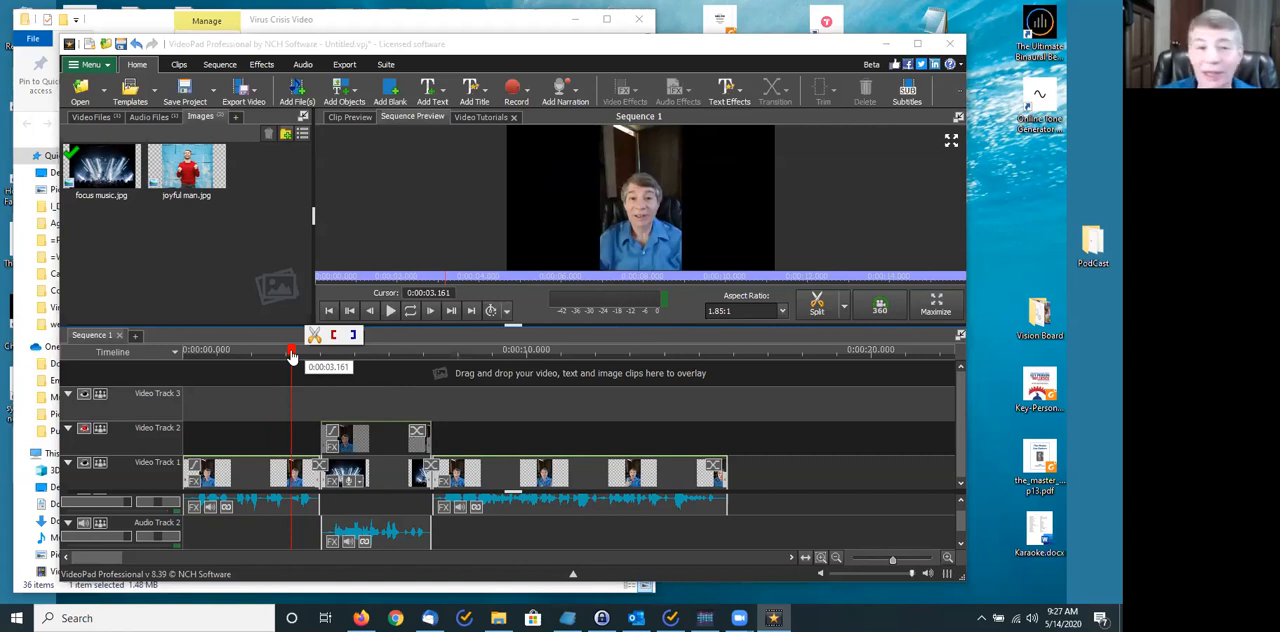
left_click(387, 313)
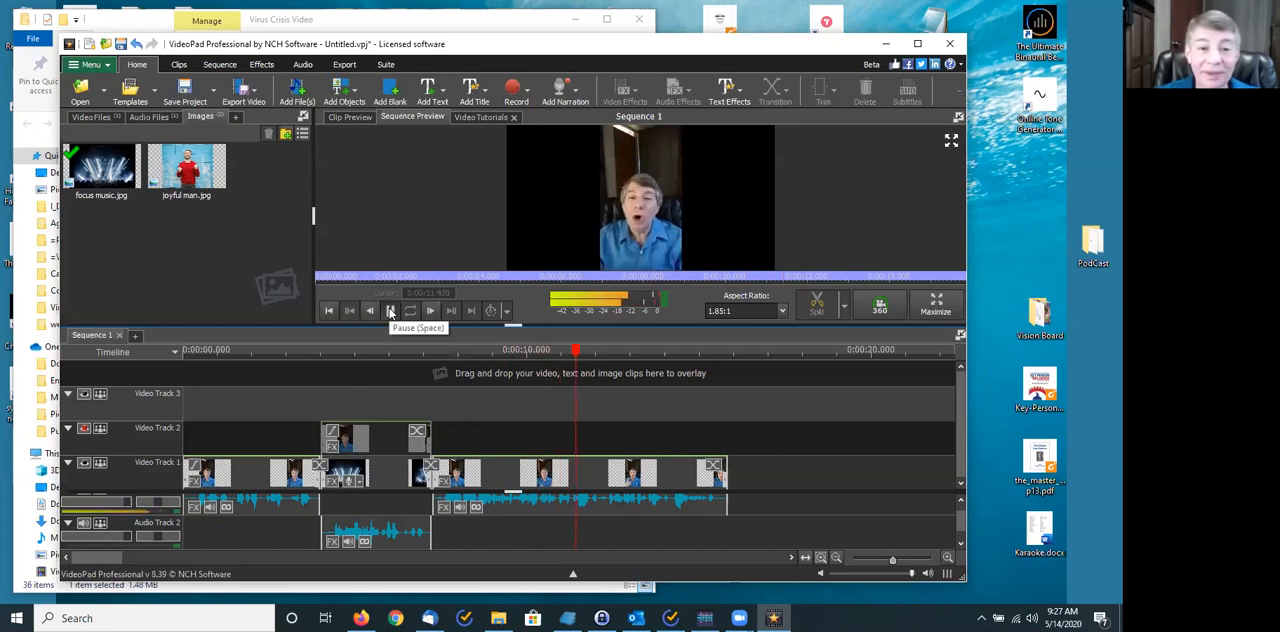
left_click(391, 311)
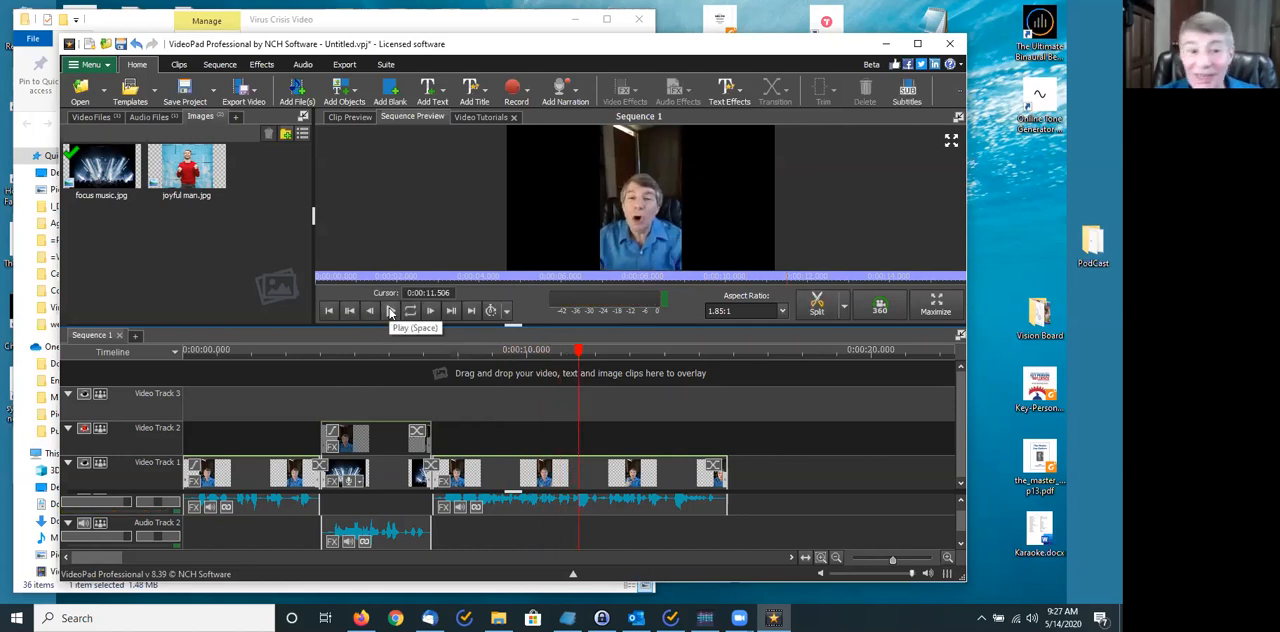
left_click_drag(578, 366, 445, 388)
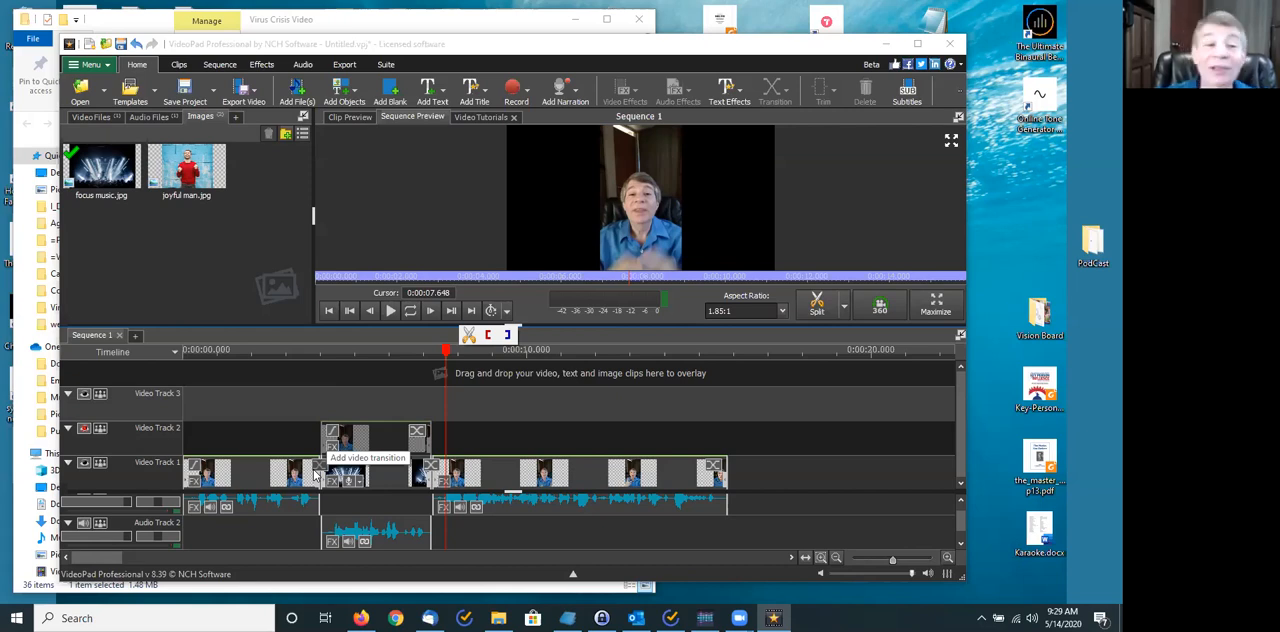
- Give the first clip on Video Track 1 a 2-second fade-in and a 1-second smooth Cube Spin transition to the Right into the focus music image
left_click(193, 466)
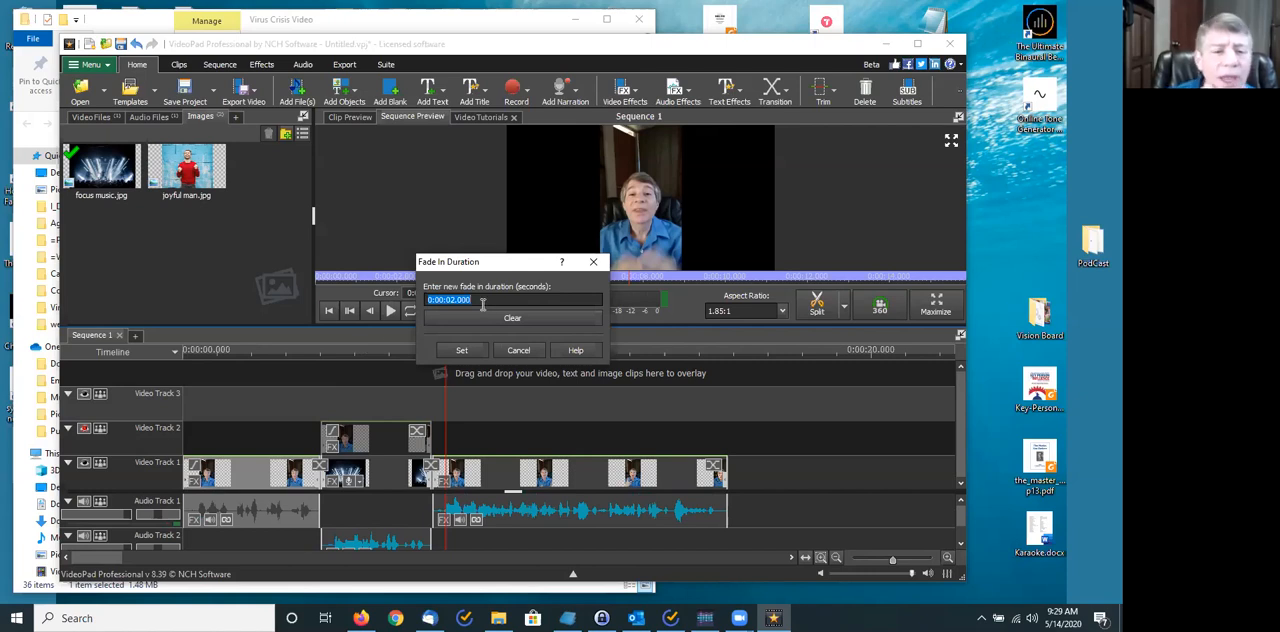
left_click(465, 351)
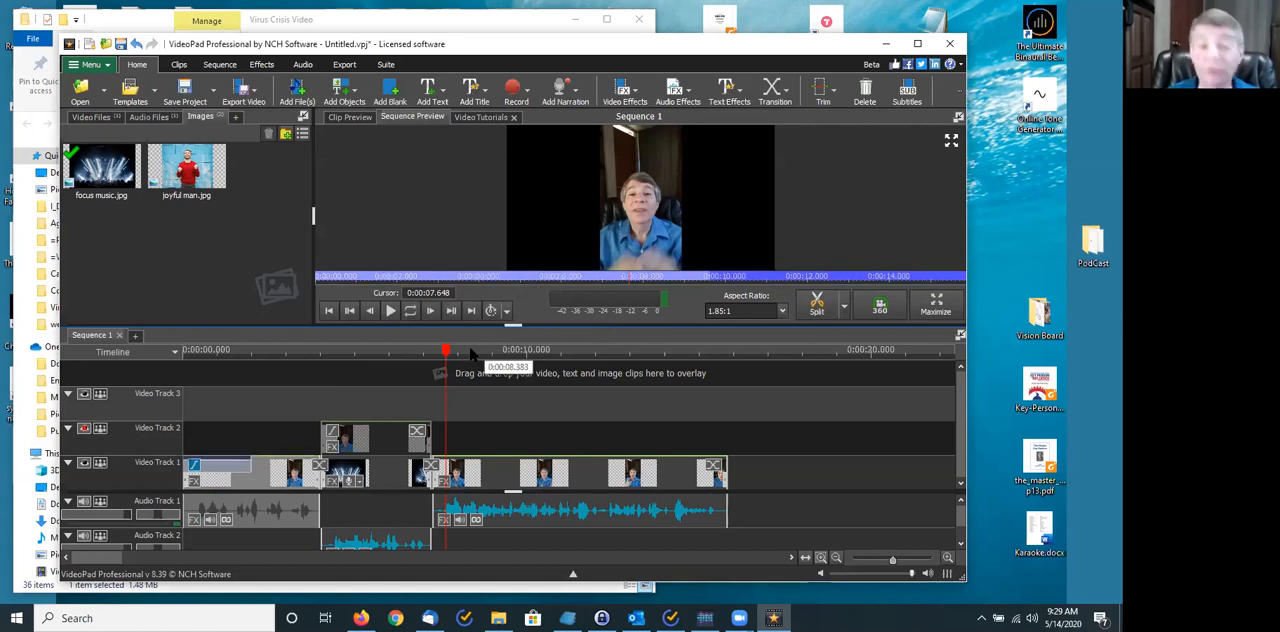
left_click(320, 465)
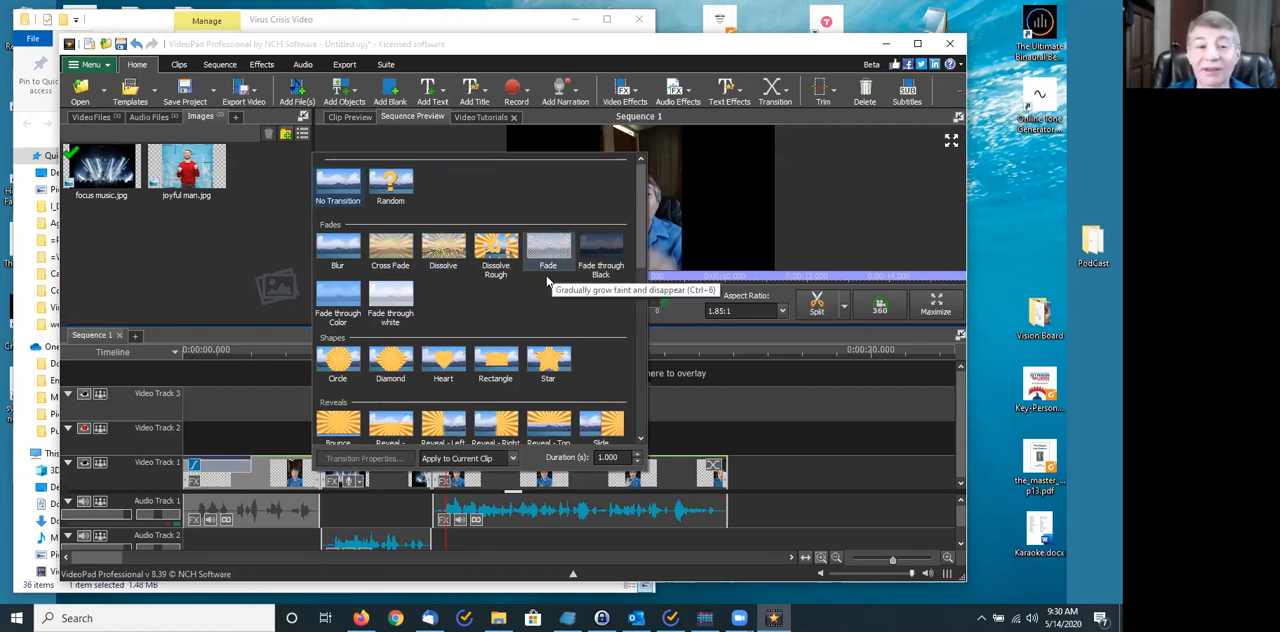
scroll(529, 307, "down", 10)
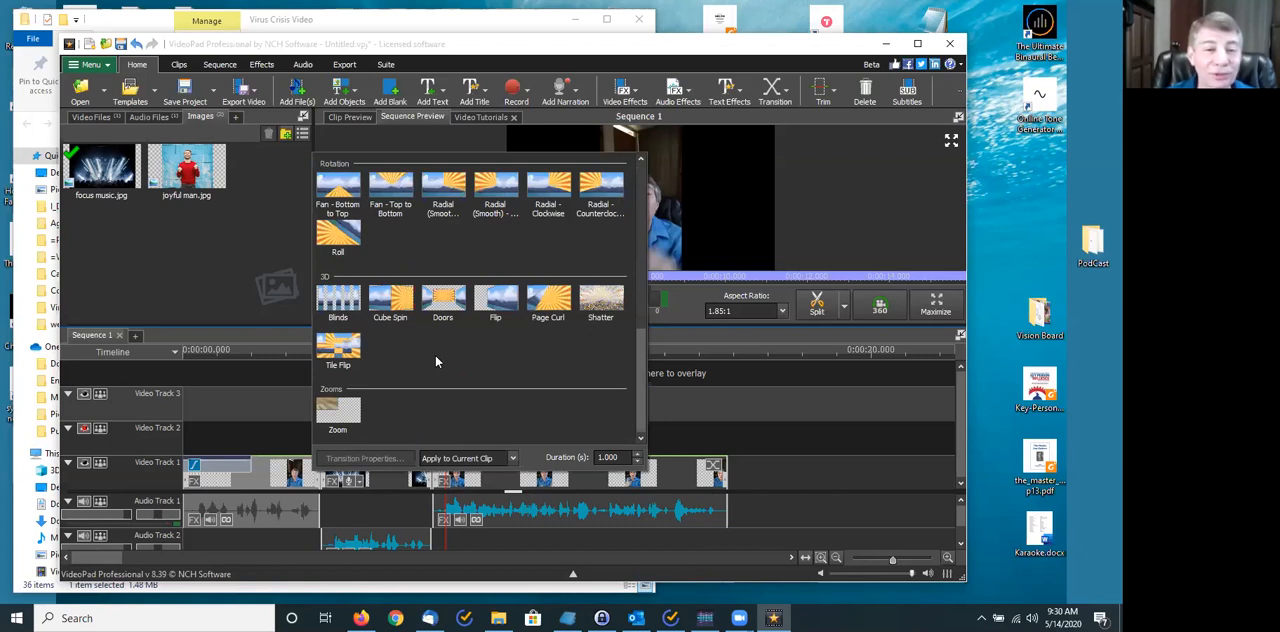
left_click(390, 303)
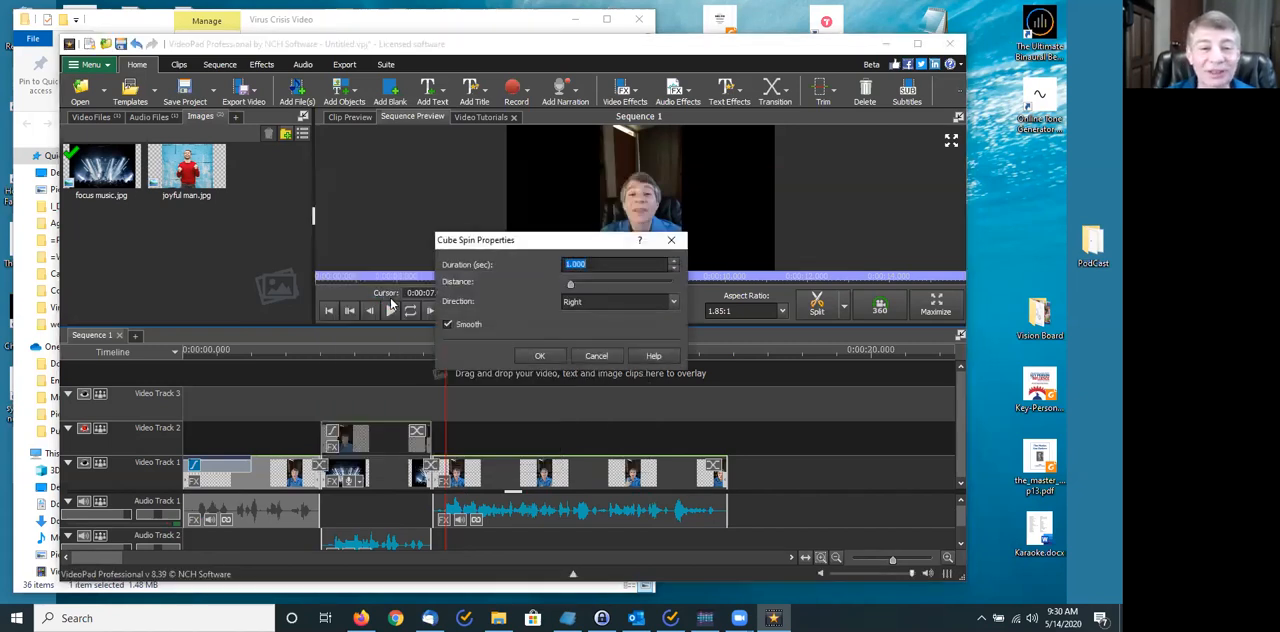
left_click(540, 357)
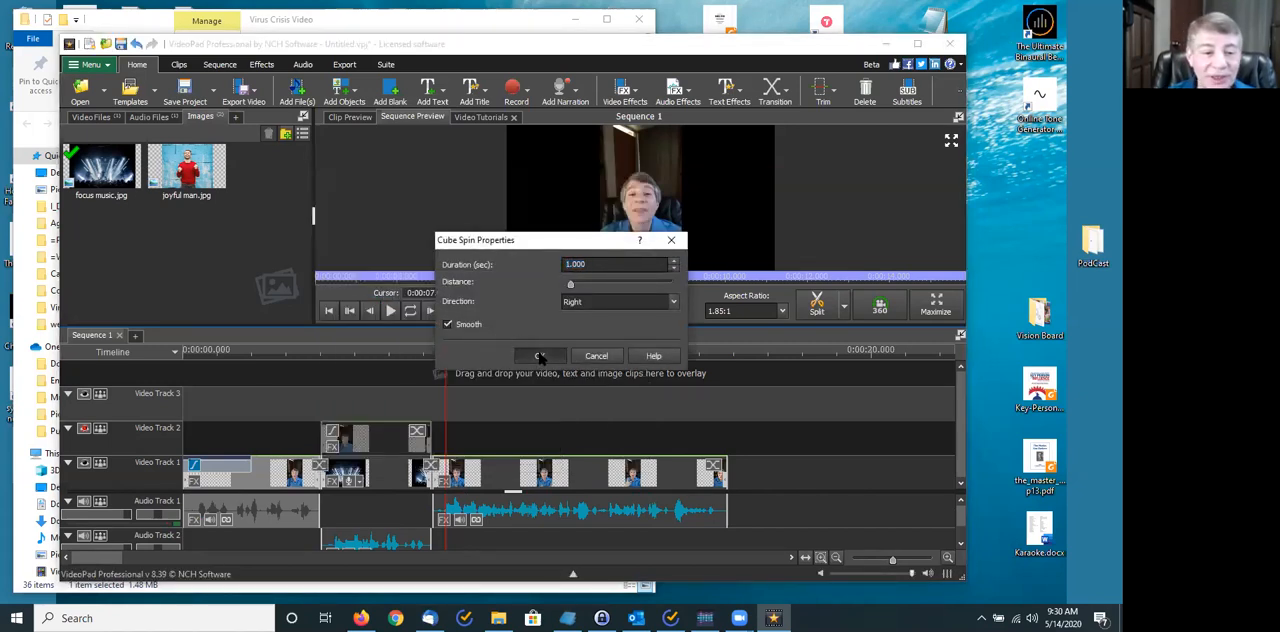
- Add a 1-second Radial (Smooth) - Clockwise transition between the focus music image and the last clip on Video Track 1
left_click(431, 466)
left_click(431, 466)
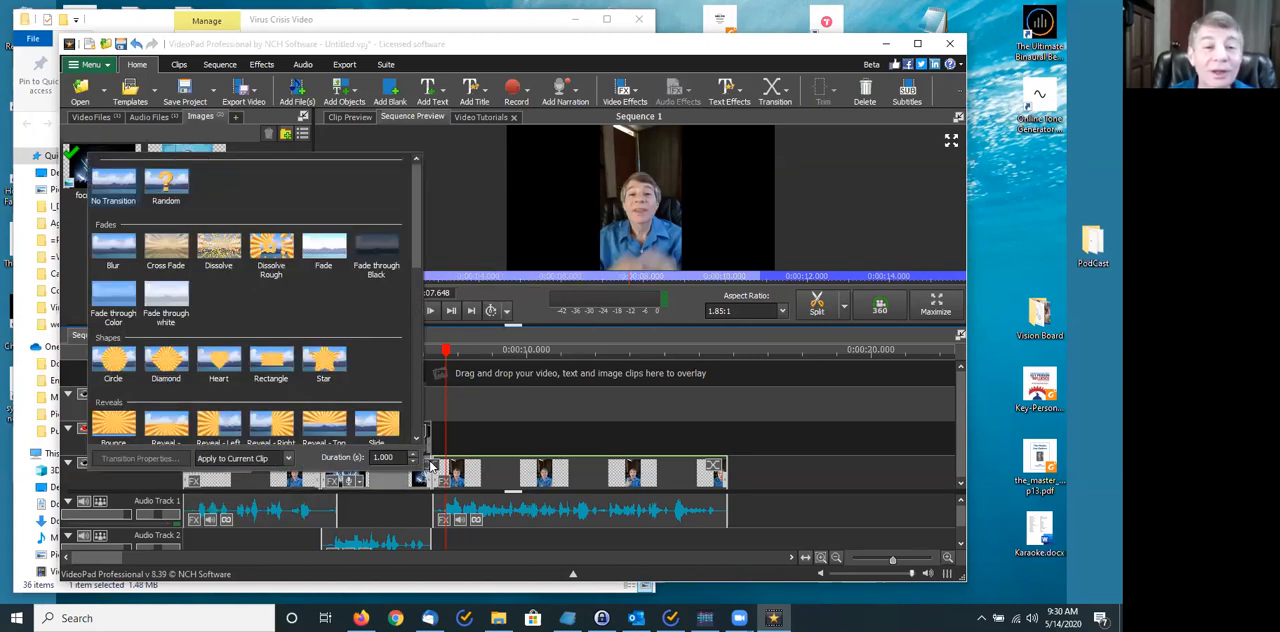
scroll(254, 352, "down", 5)
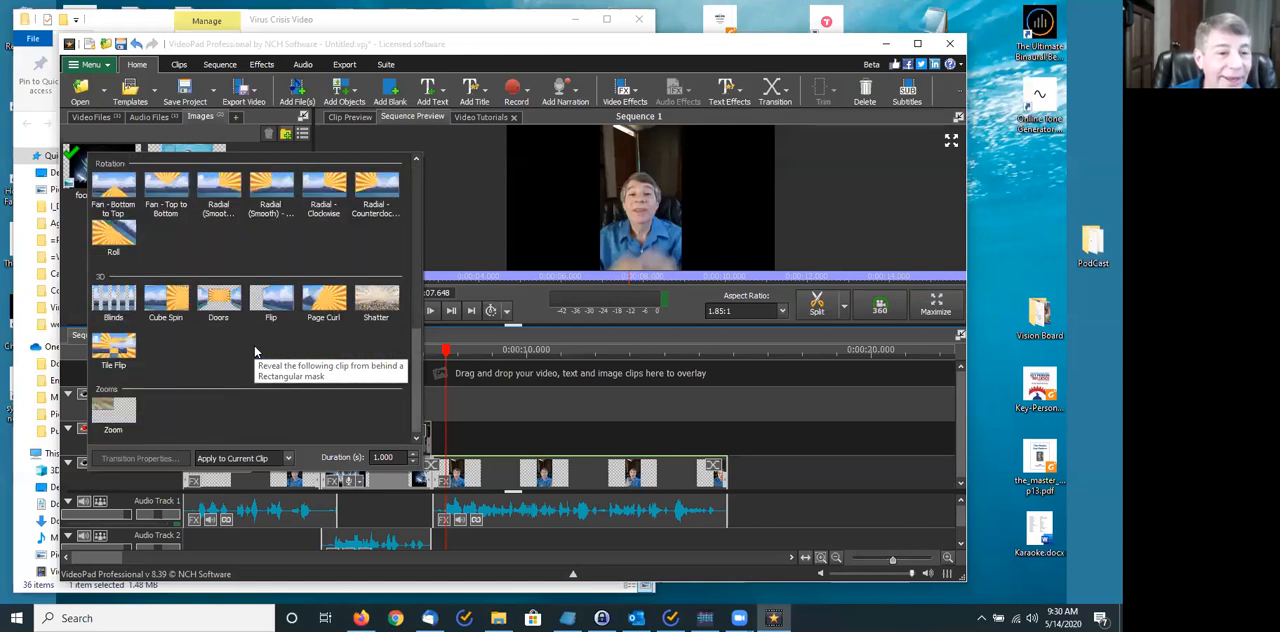
scroll(254, 352, "up", 2)
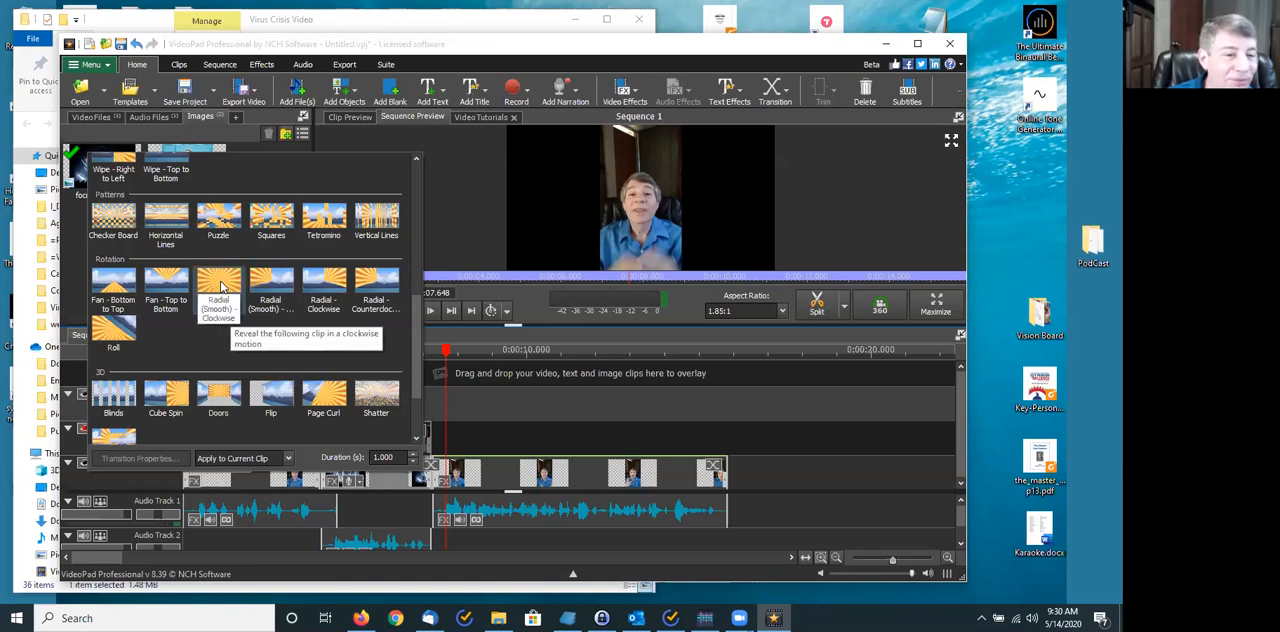
left_click(220, 287)
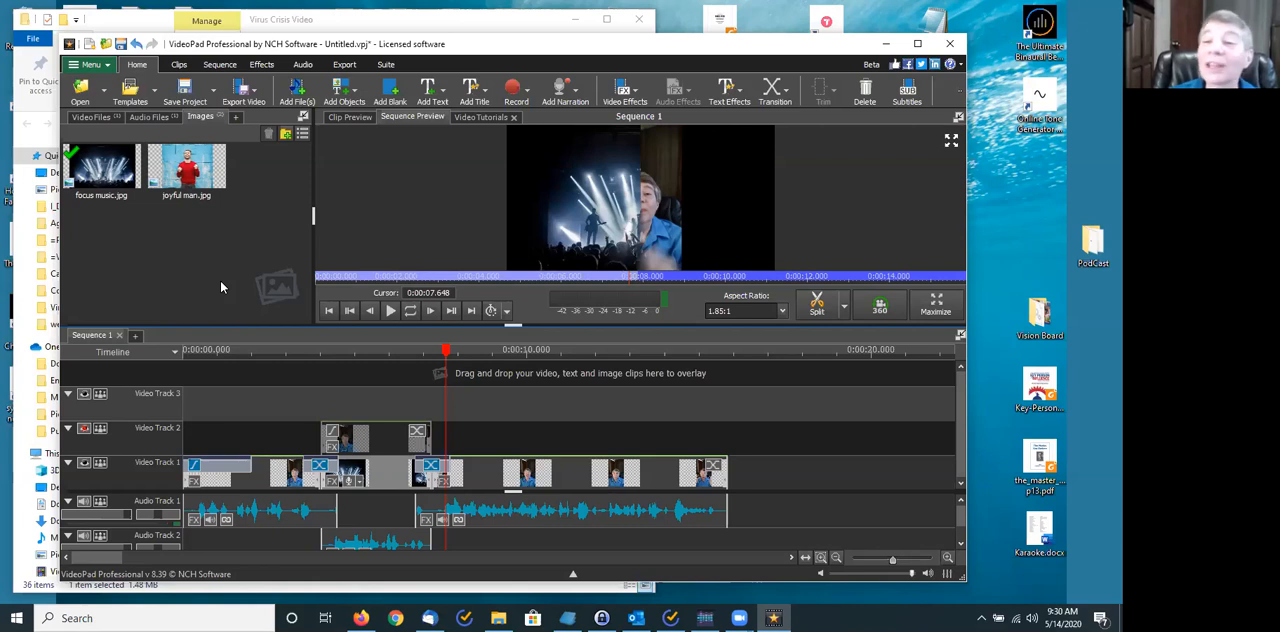
- Play the sequence from the start to 0:00:09.206 to review the fade-in and both transitions
left_click_drag(443, 349, 258, 349)
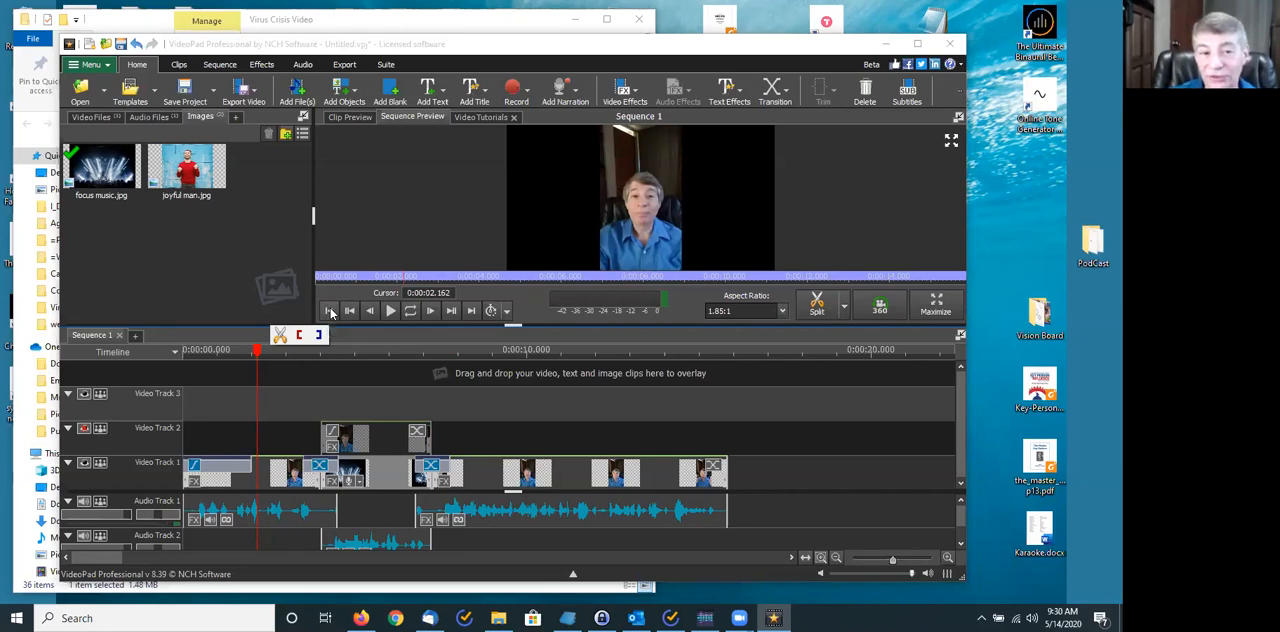
left_click(330, 312)
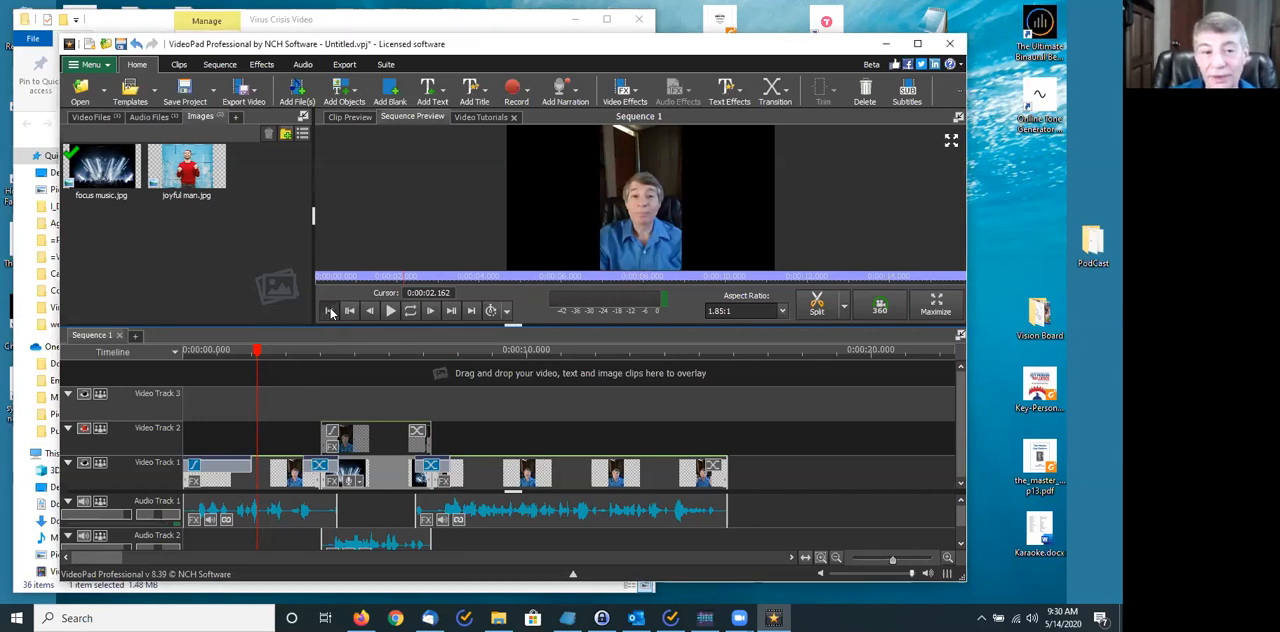
left_click(390, 311)
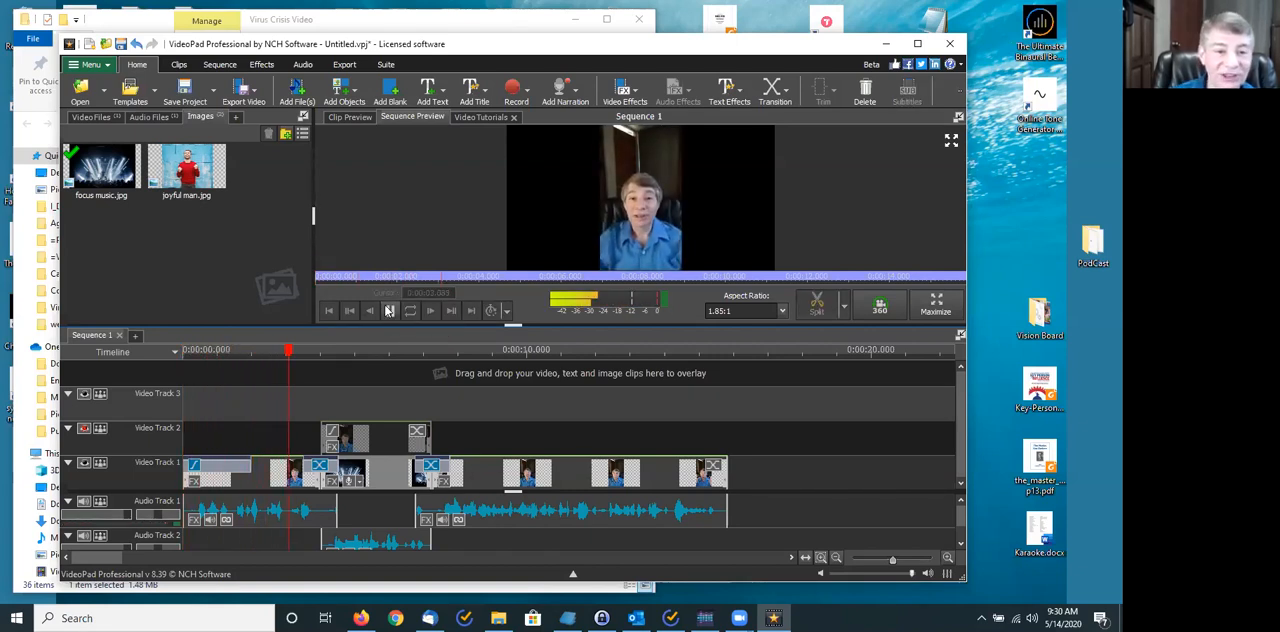
left_click(390, 311)
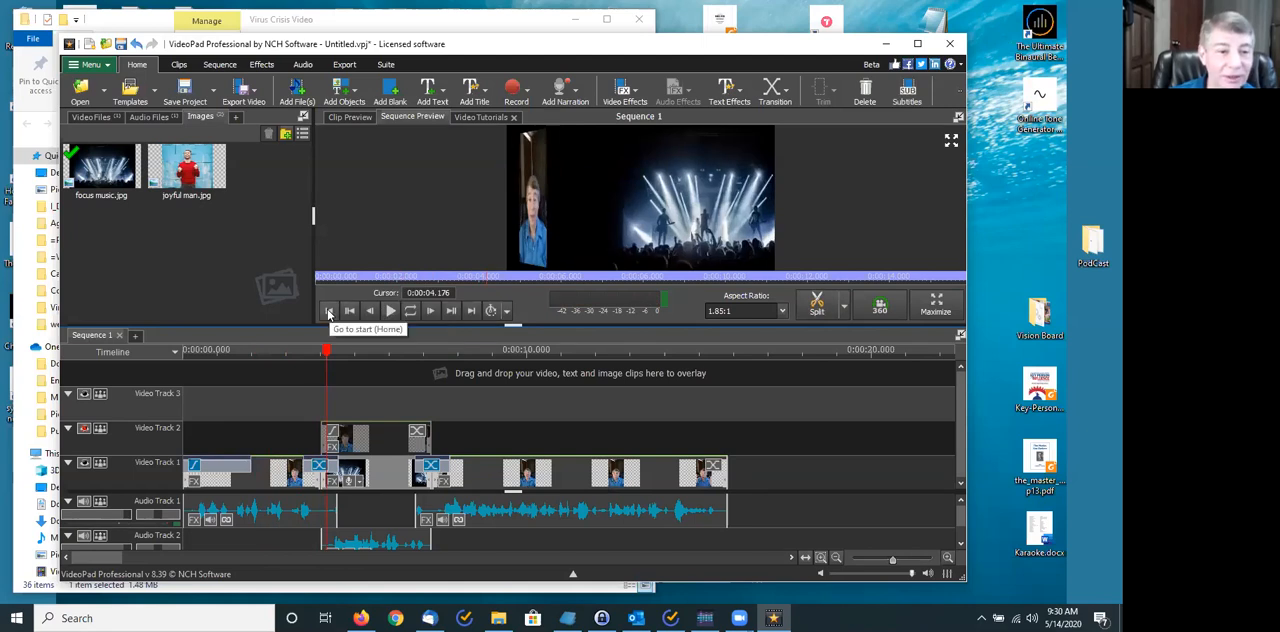
left_click(372, 311)
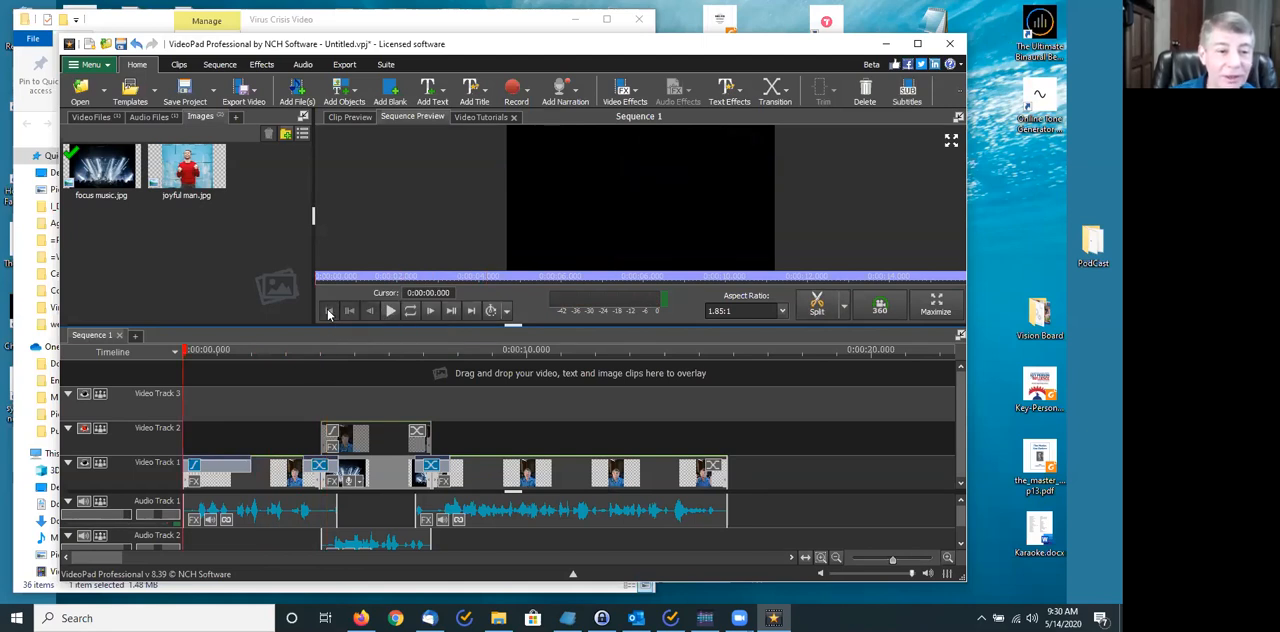
left_click(390, 311)
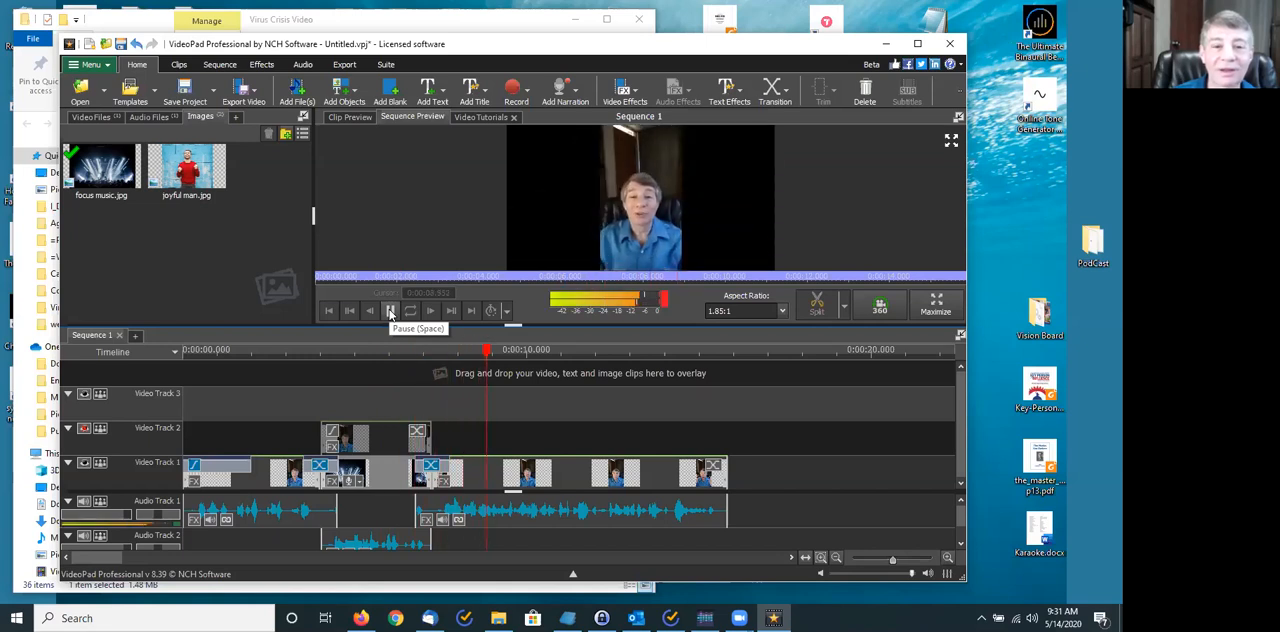
left_click(390, 312)
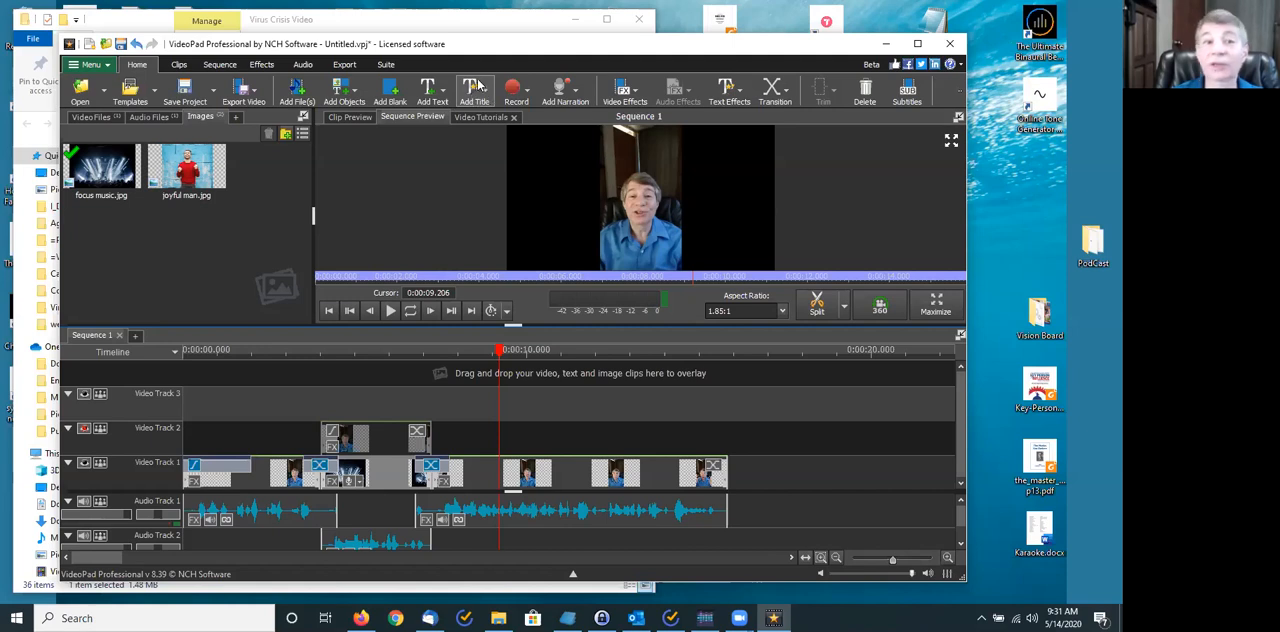
- Add a 360 degree billboard text title at 0:00:09.206 reading "this is a 360 degree" and "bill board" on two lines
left_click(472, 90)
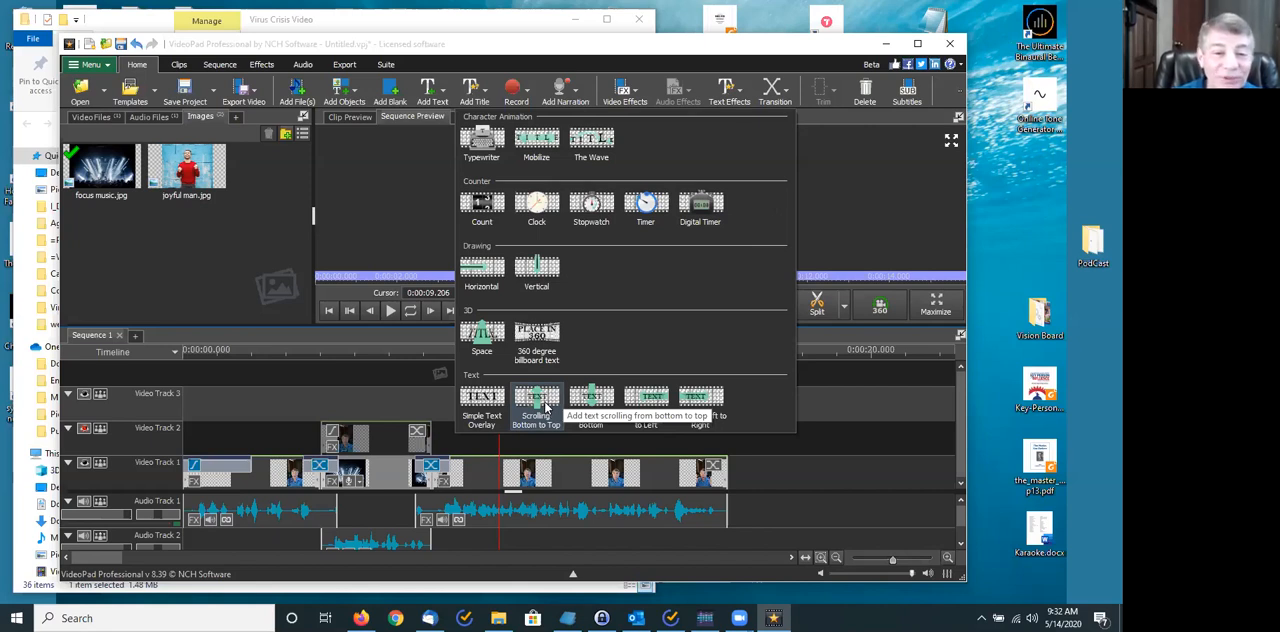
left_click(537, 338)
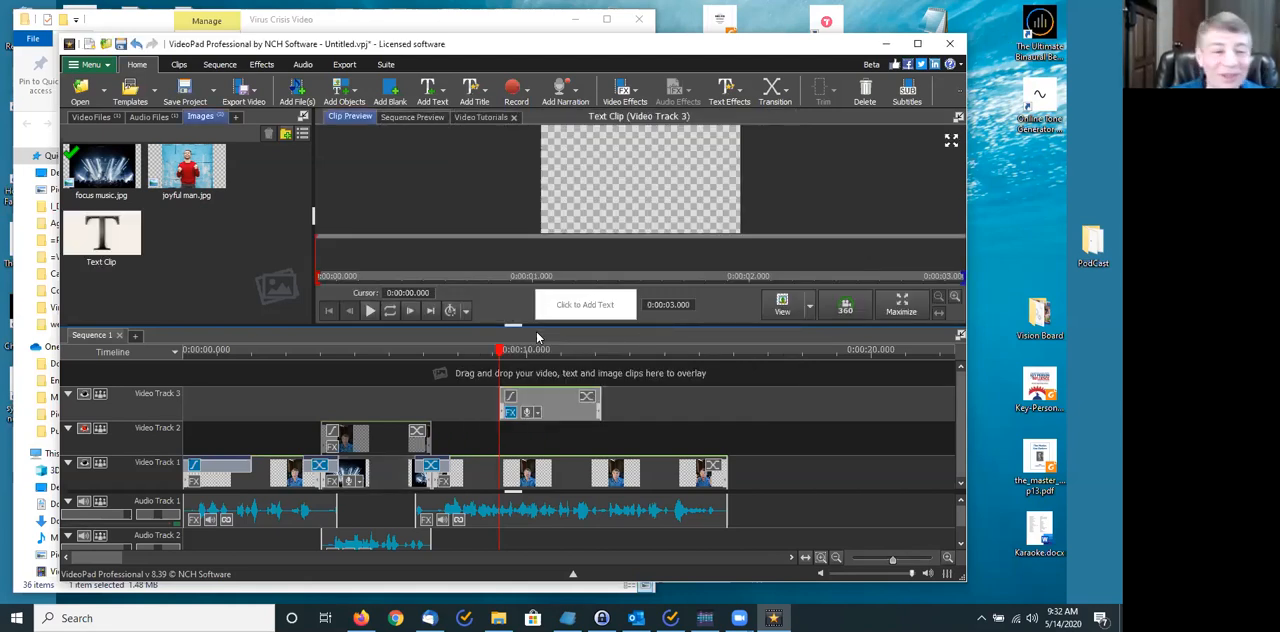
type("thsi i")
key("BackSpace")
key("BackSpace")
key("BackSpace")
key("BackSpace")
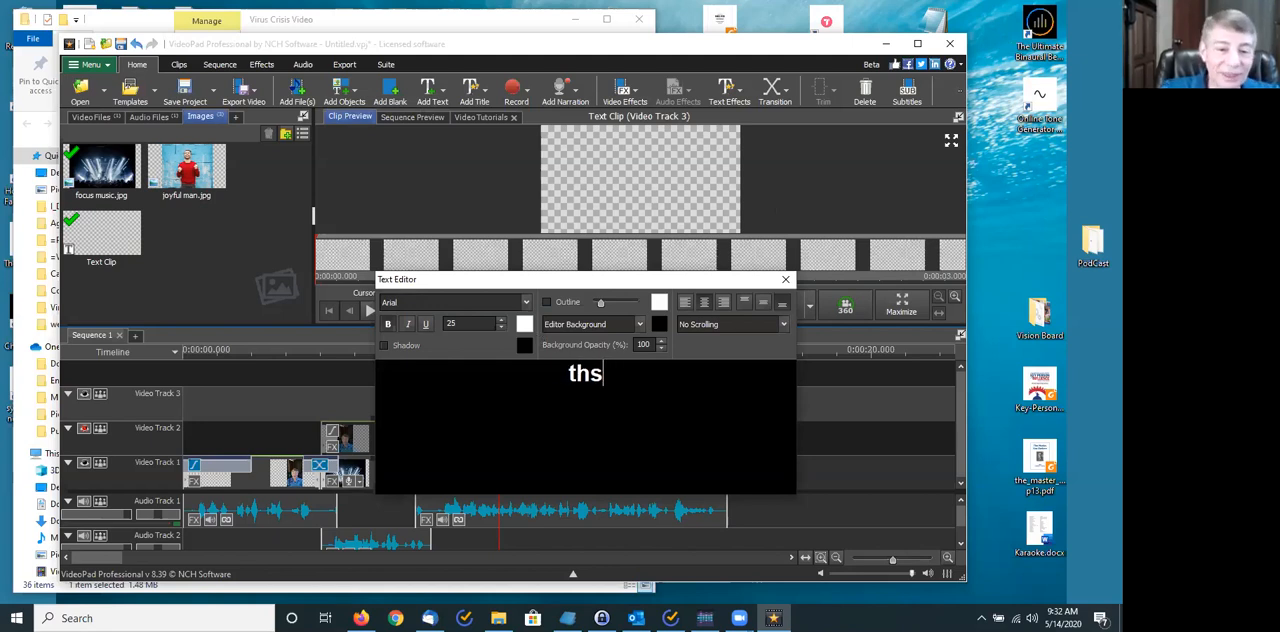
type("is is a ")
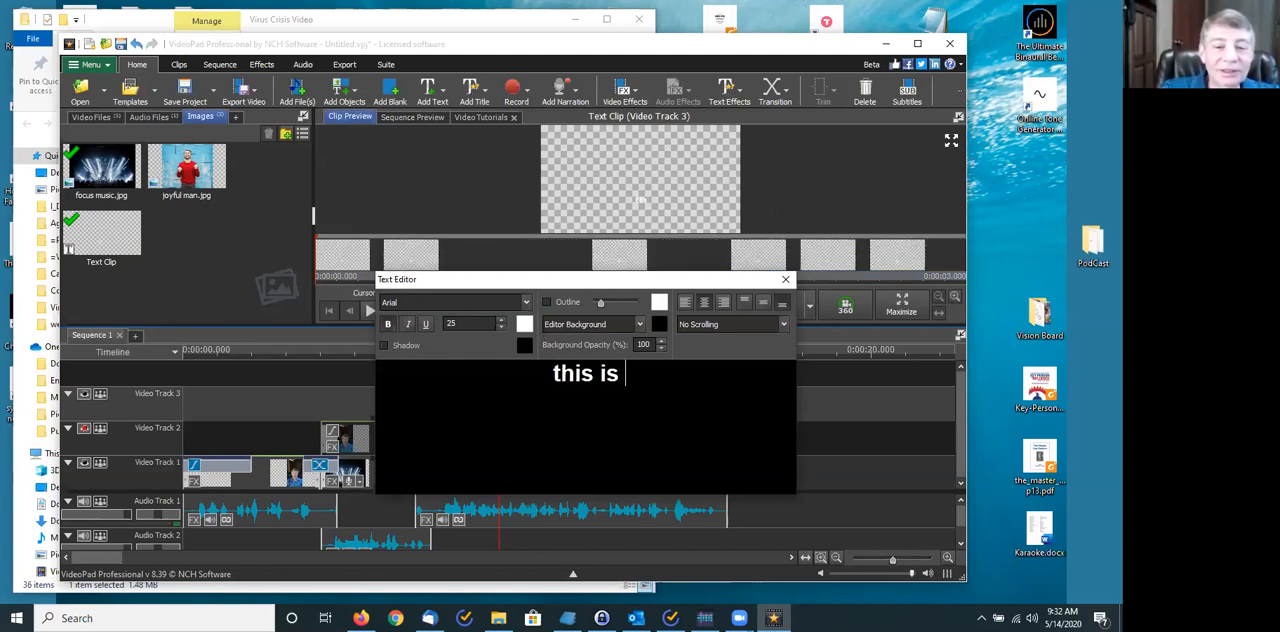
type("360")
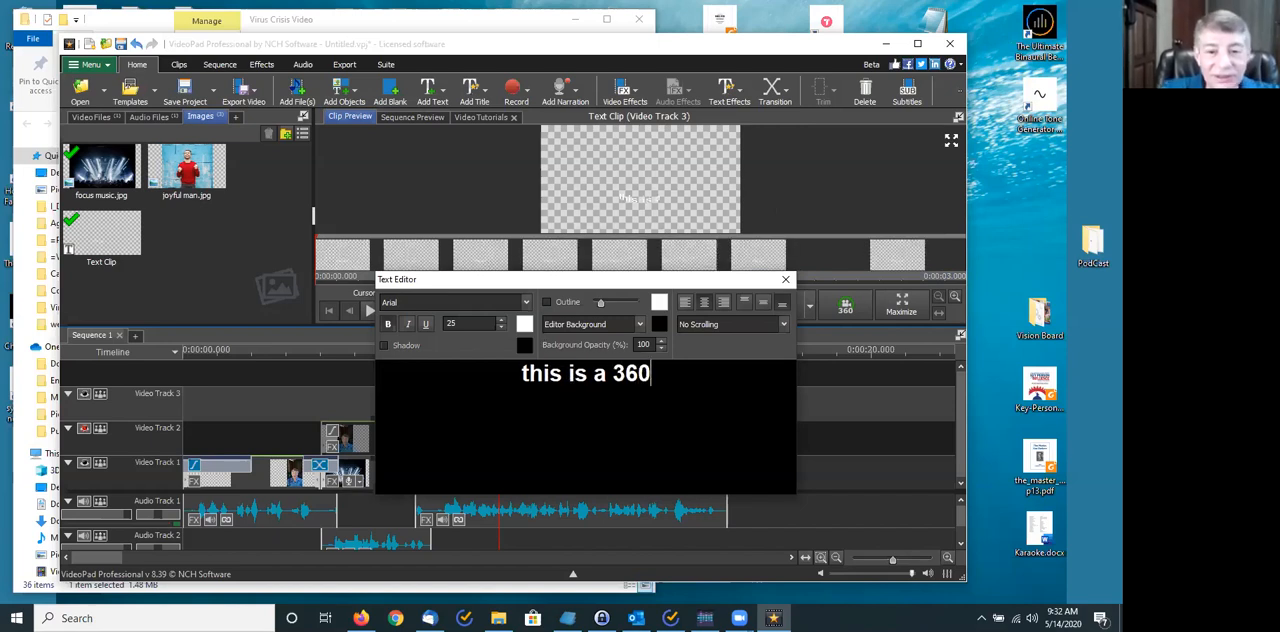
type(" degree")
key("Return")
type("b")
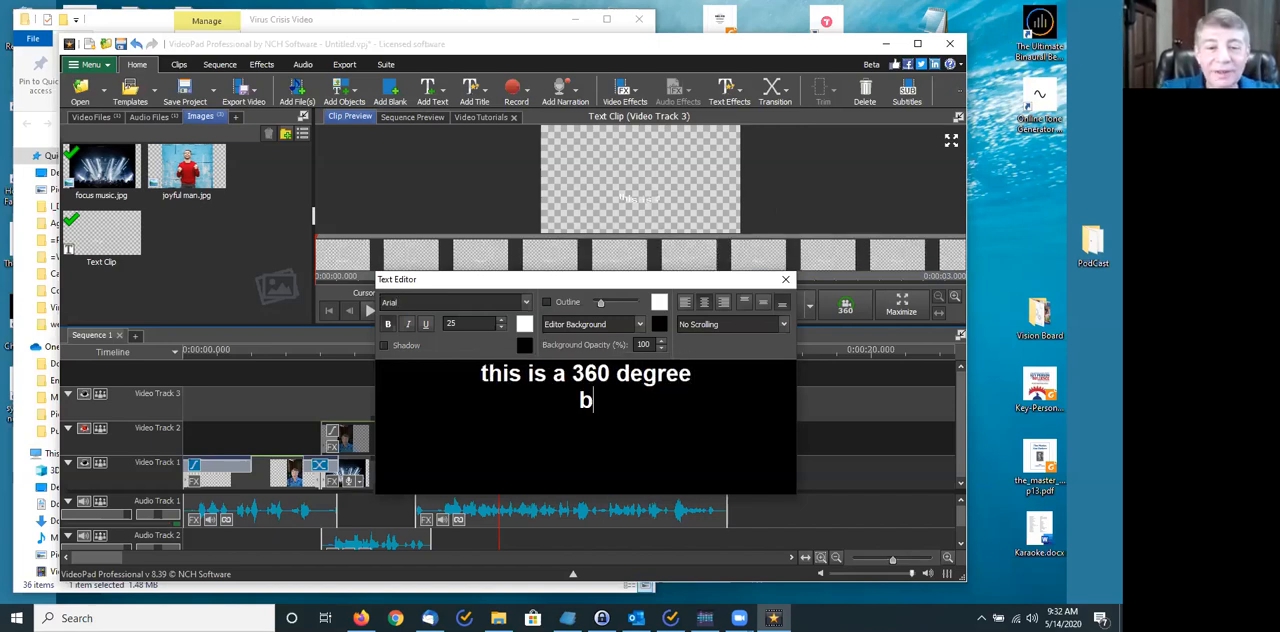
type("ill board")
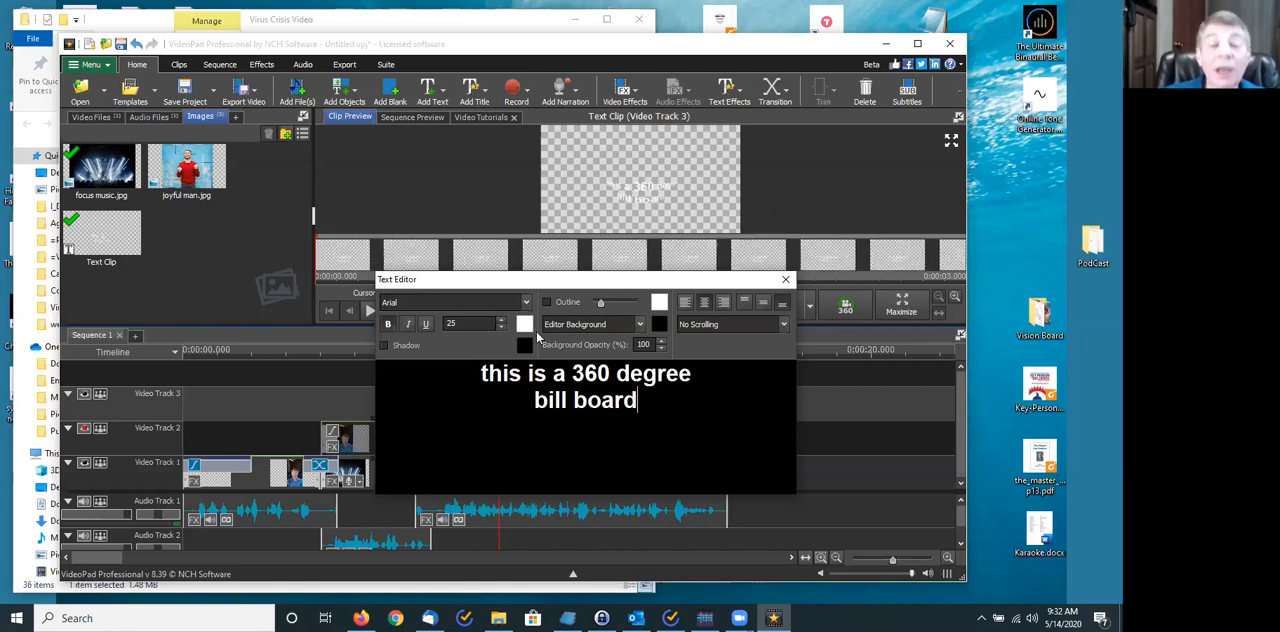
- Change the colour of all the billboard title text to bright green, hex 5ae615
key("ctrl+a")
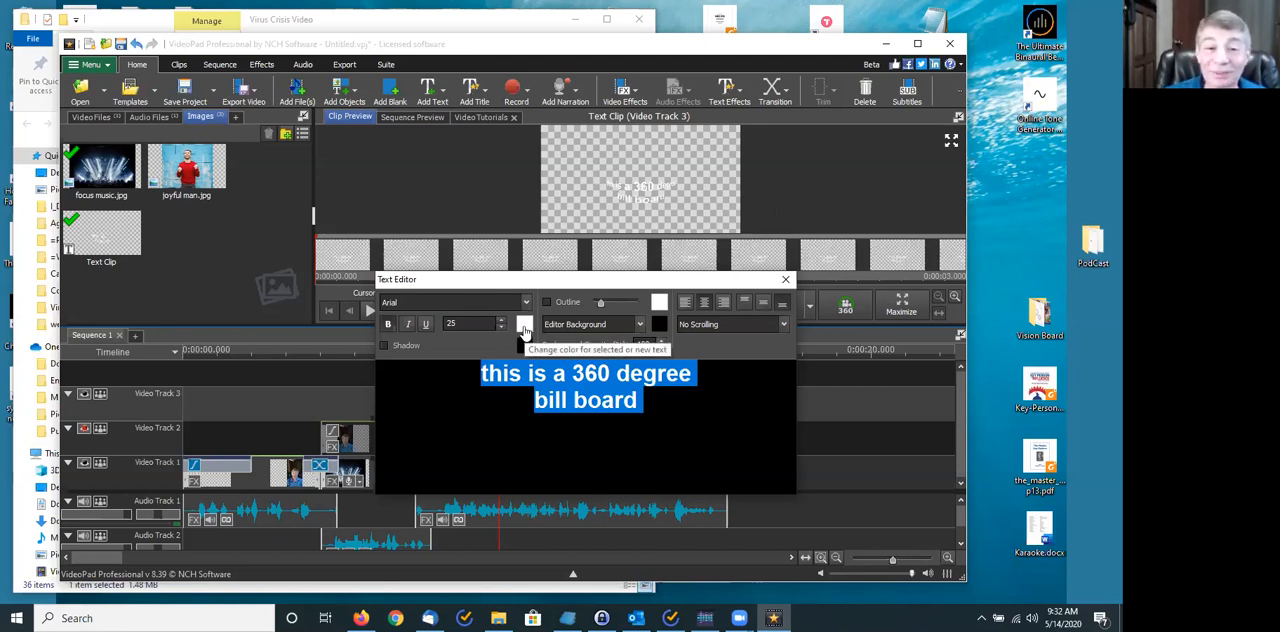
left_click(524, 328)
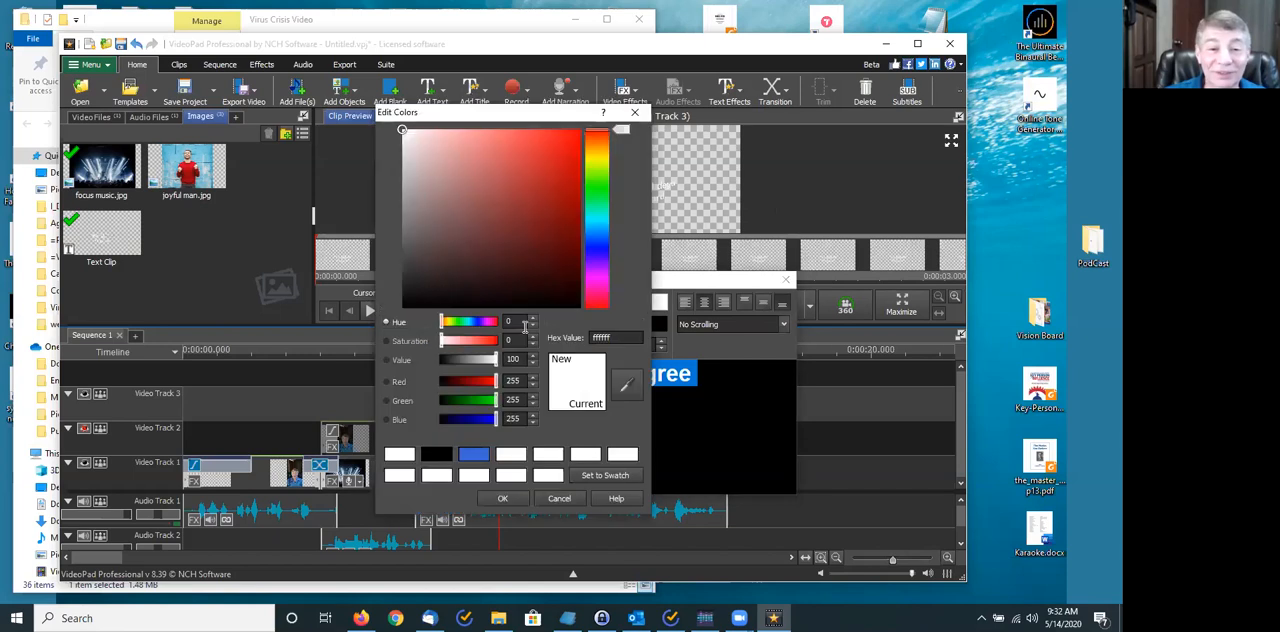
left_click(595, 188)
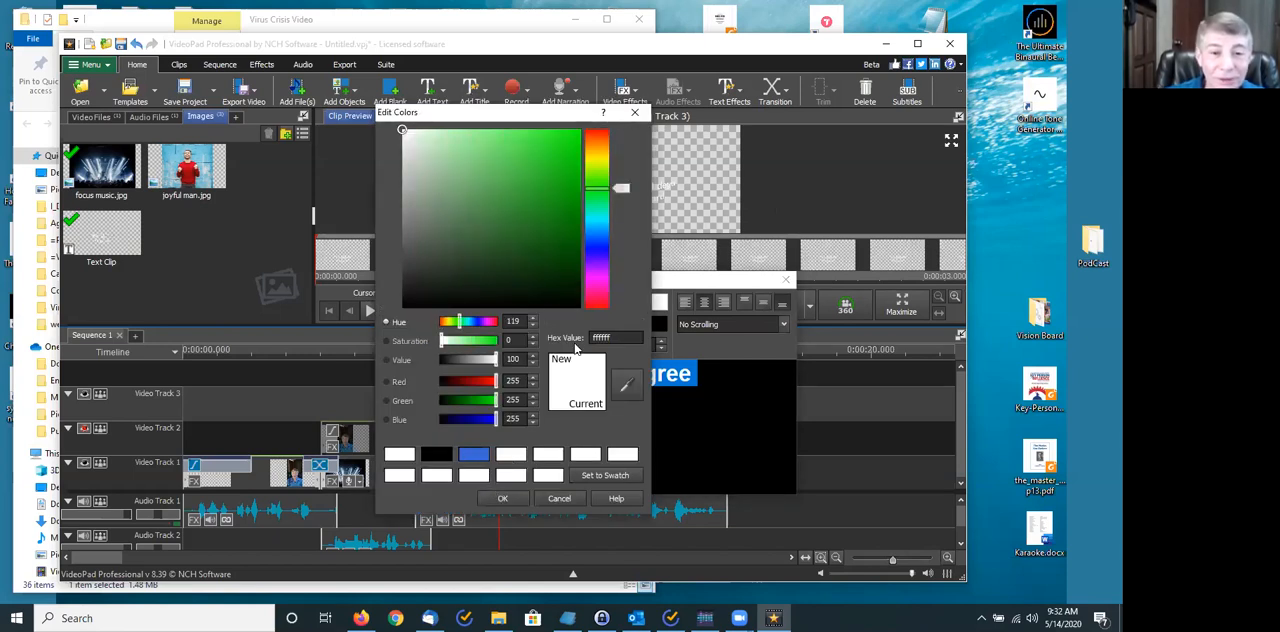
left_click(598, 180)
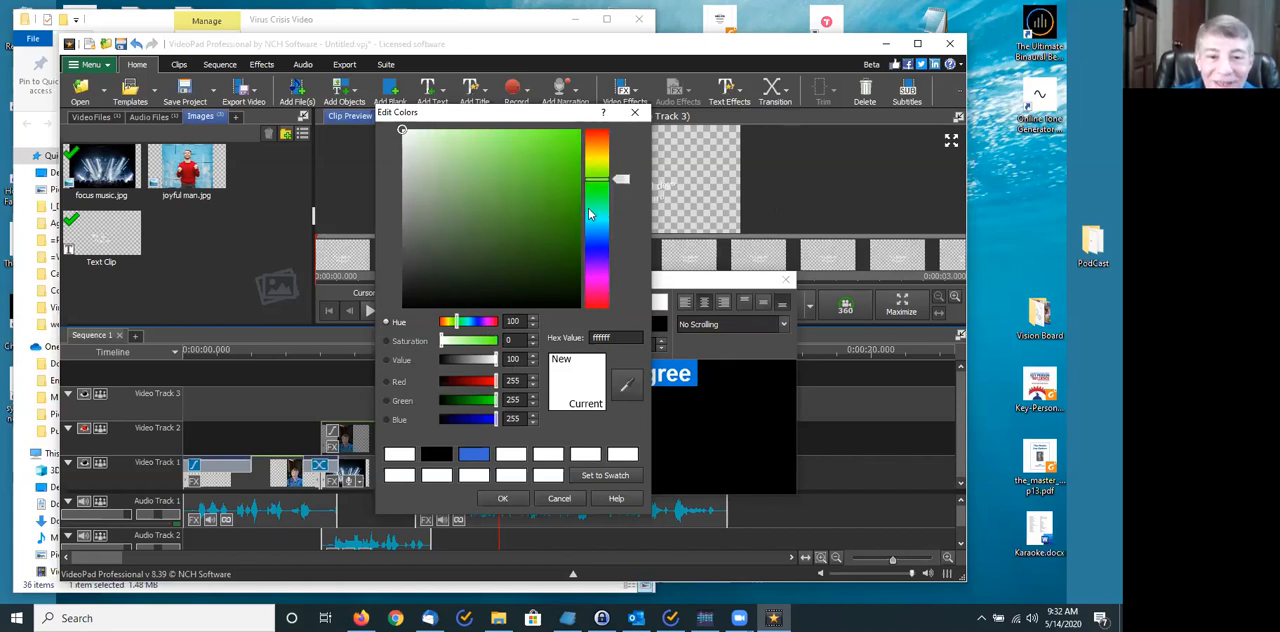
left_click(464, 229)
left_click(532, 186)
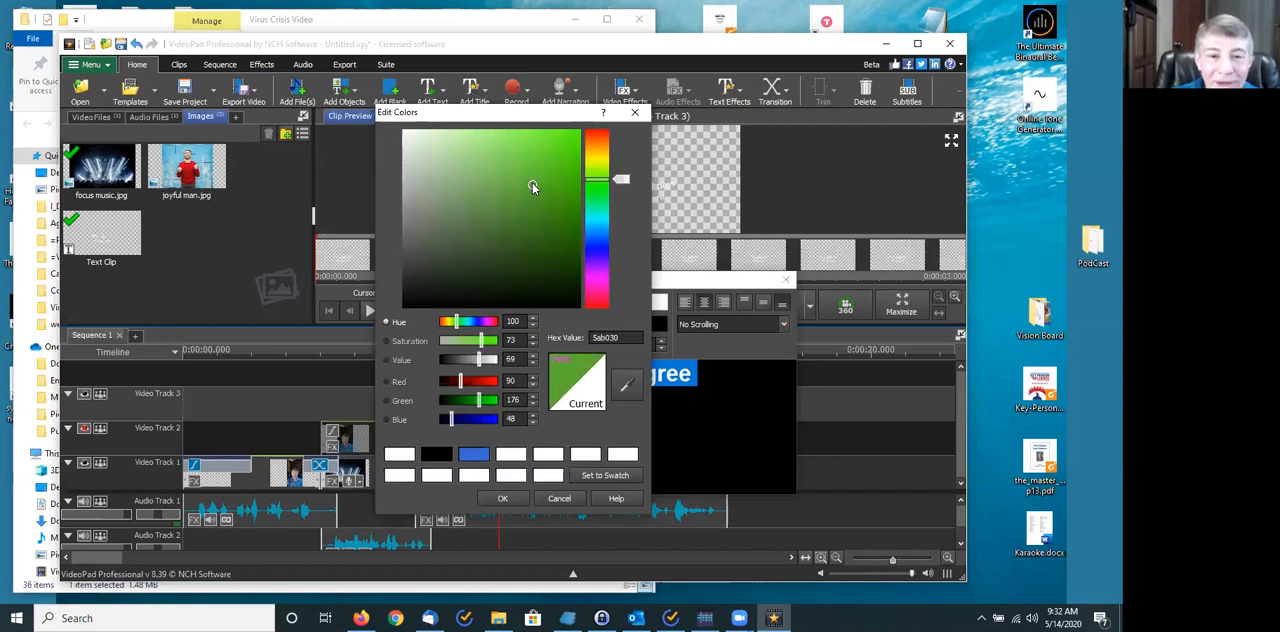
left_click(565, 149)
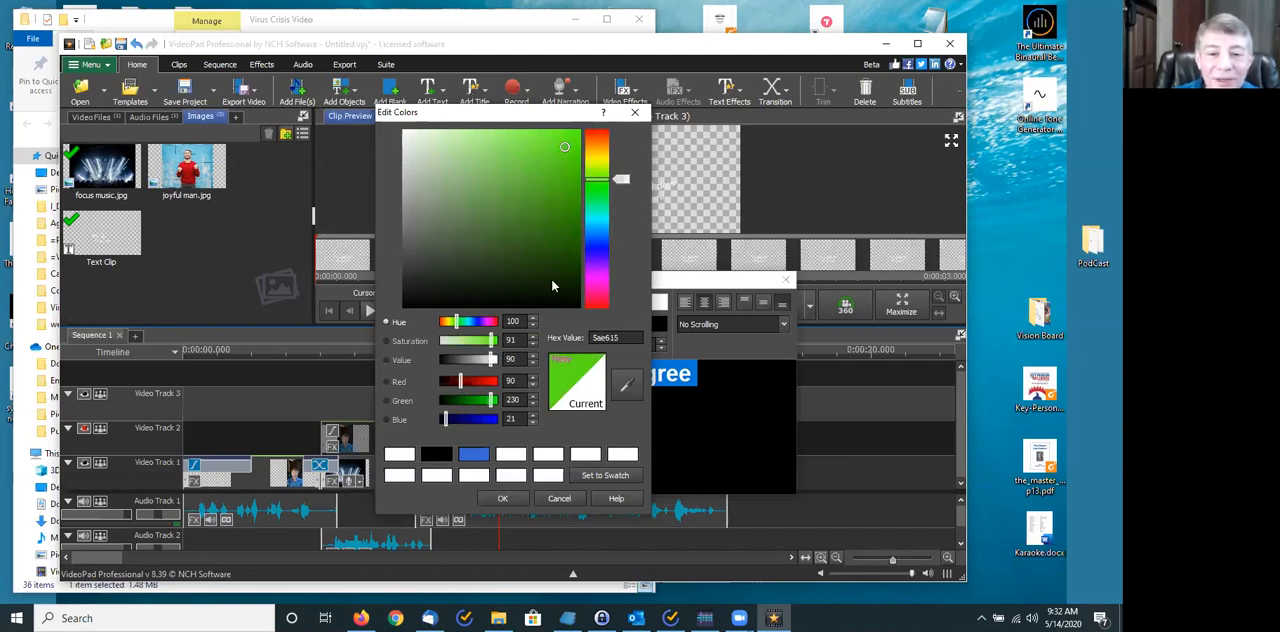
left_click(502, 500)
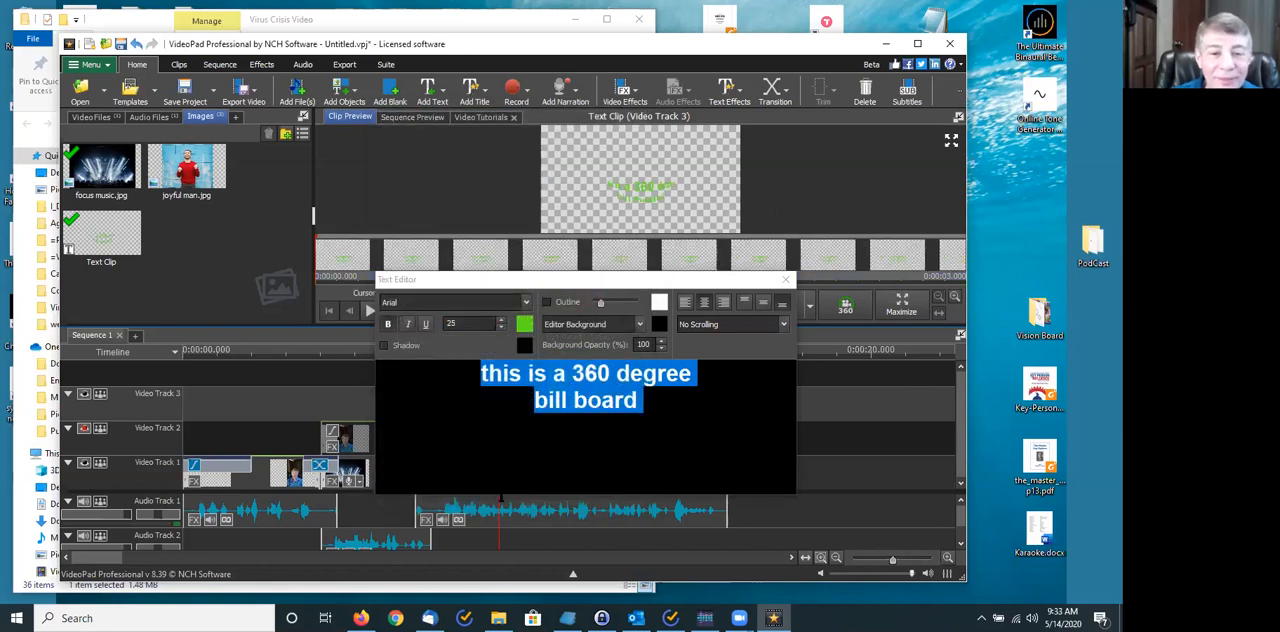
- Set the font size of both lines of the billboard title to 29
double_click(488, 418)
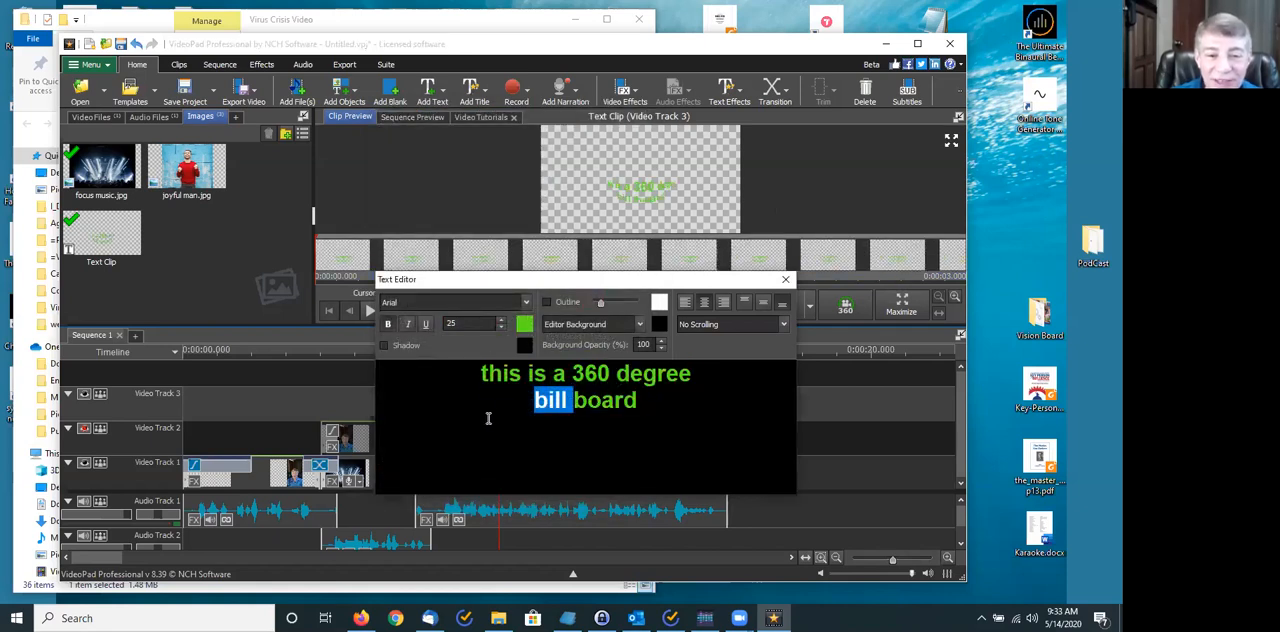
left_click(555, 402)
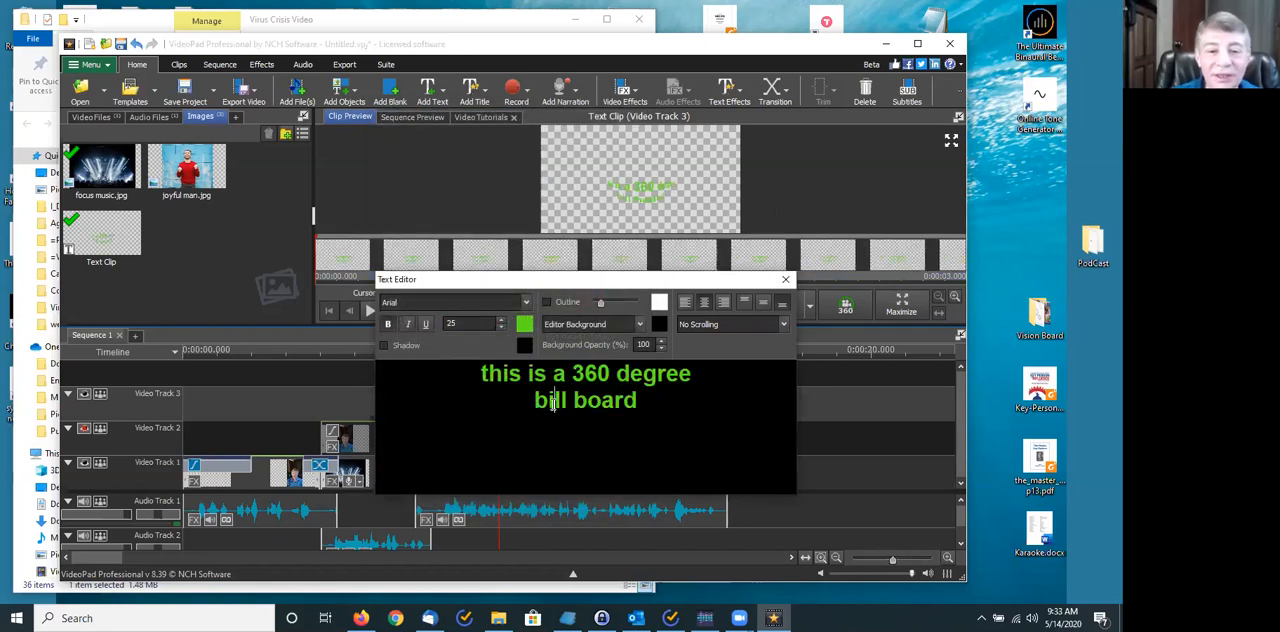
left_click(501, 321)
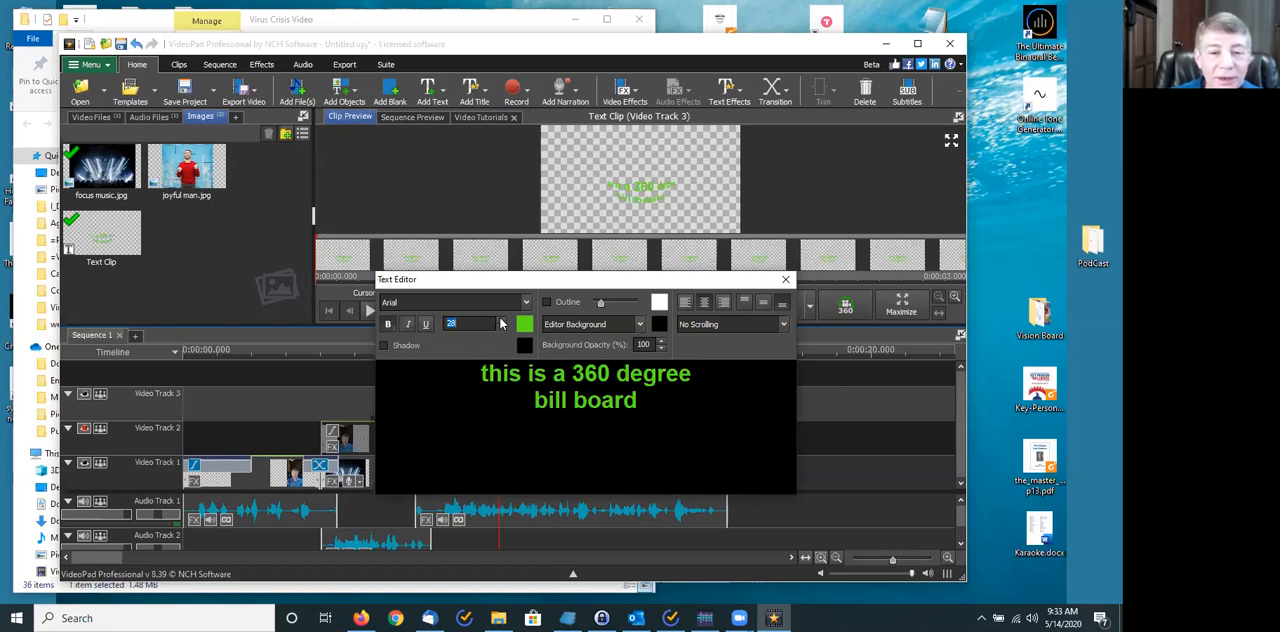
left_click_drag(480, 375, 638, 402)
left_click(501, 320)
left_click(501, 320)
left_click(501, 320)
left_click(501, 320)
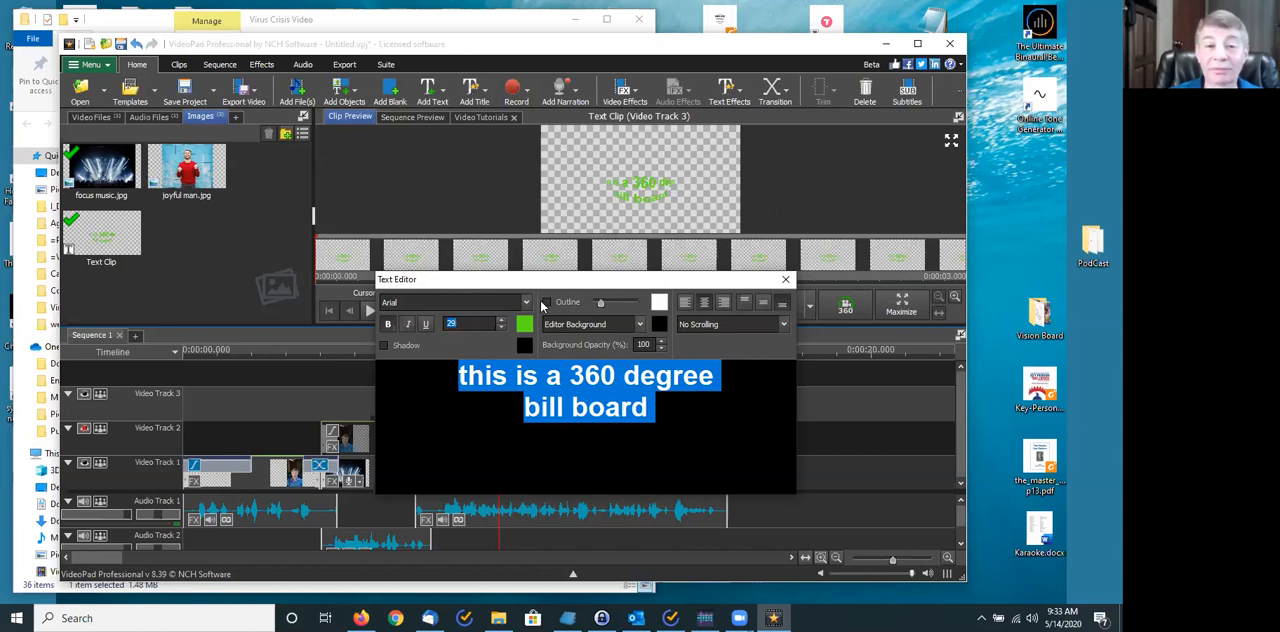
- Turn on the shadow for both lines of the billboard title text
left_click(385, 346)
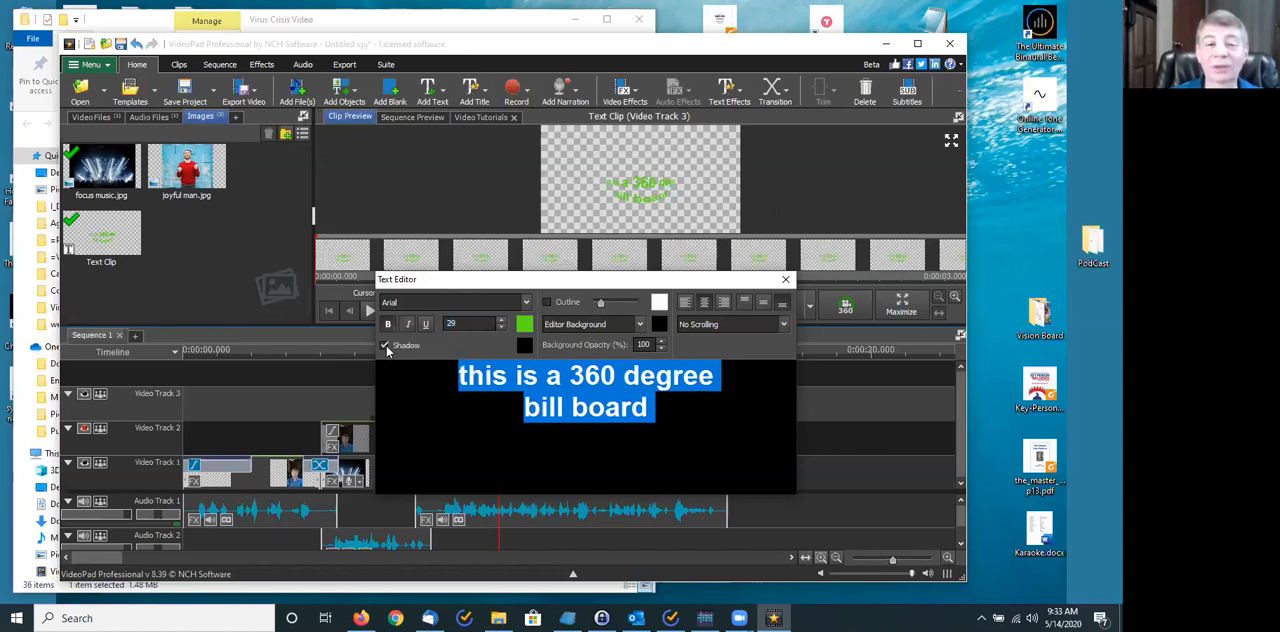
left_click(468, 425)
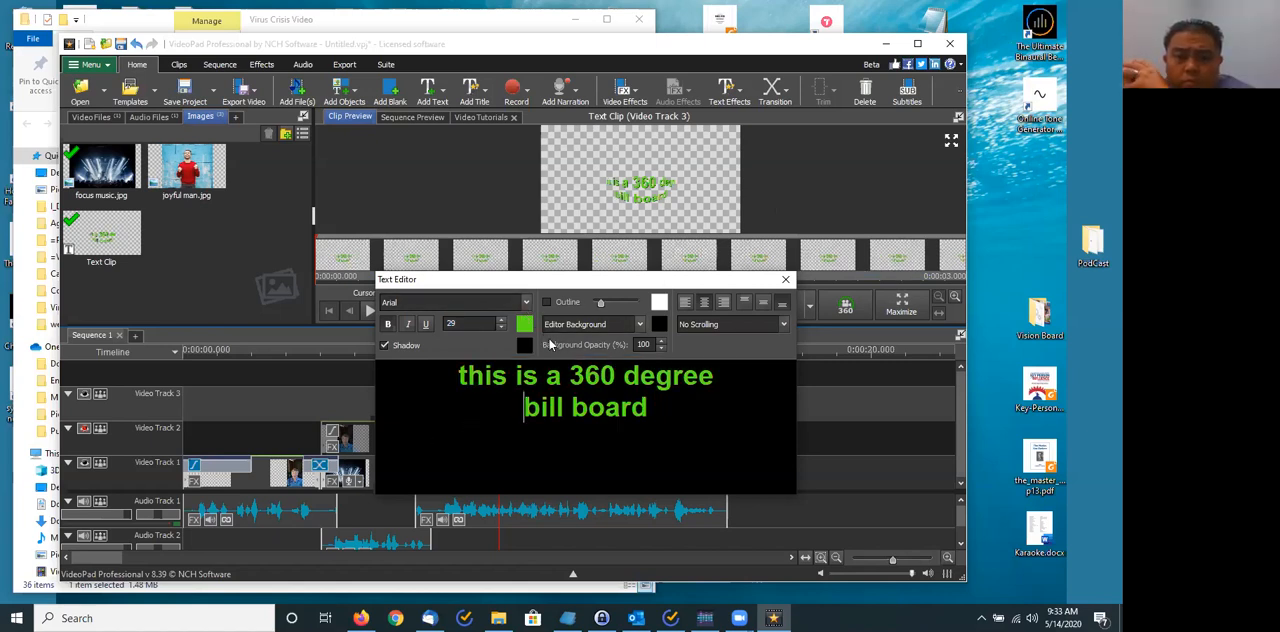
- Try to change the title's editor background colour by choosing a magenta hue of 298
left_click(658, 325)
left_click(603, 279)
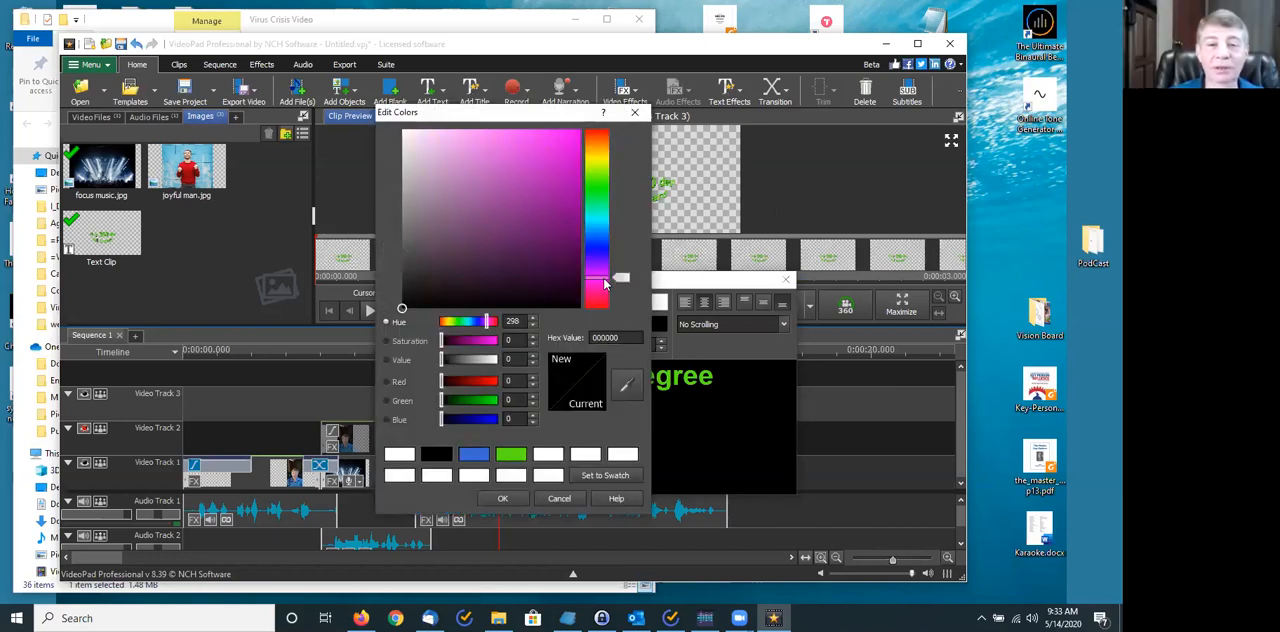
left_click(502, 498)
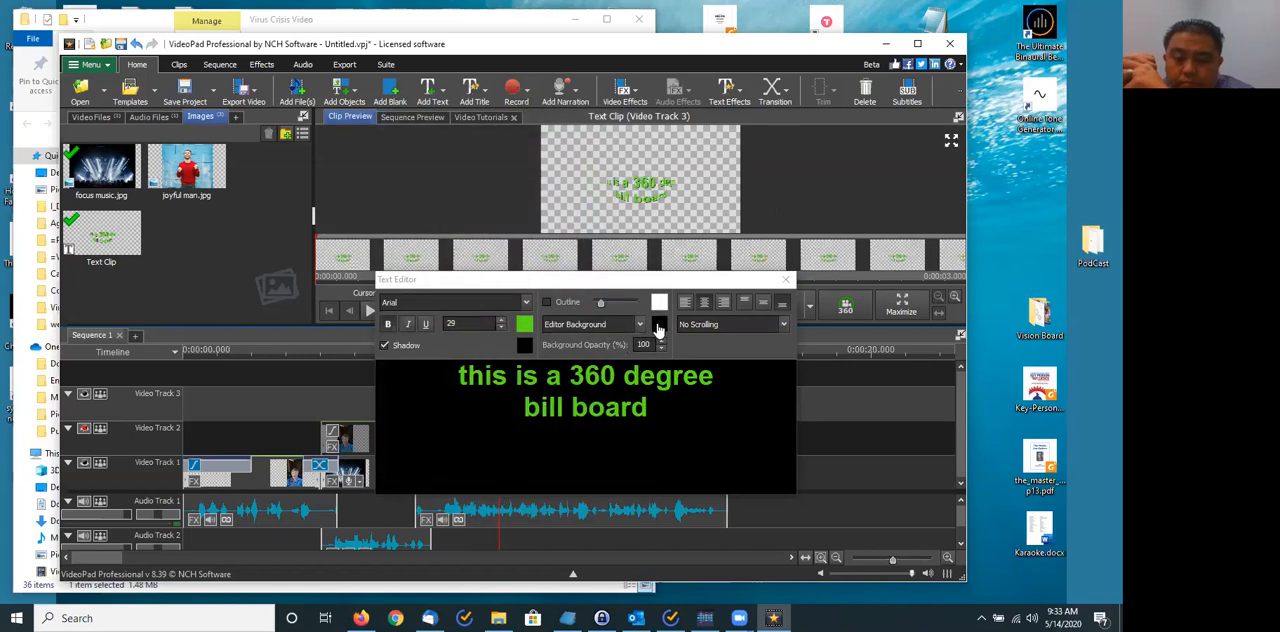
- Set the title's editor background colour to bright magenta, hex f70cf3
left_click(656, 325)
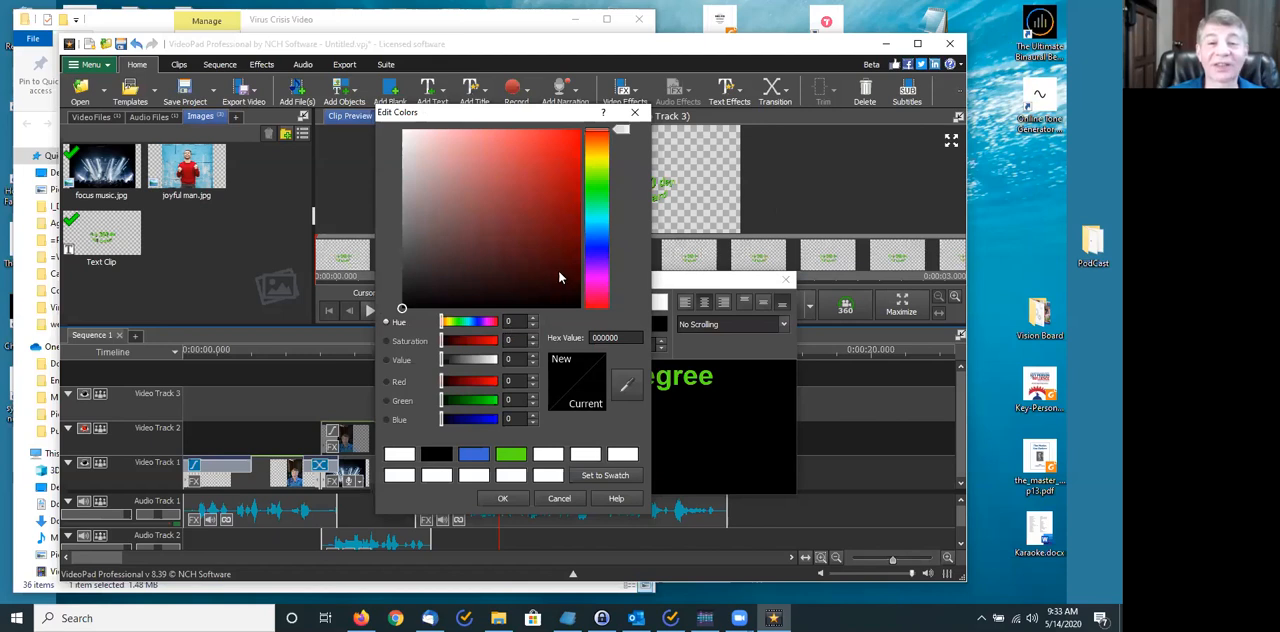
left_click(596, 281)
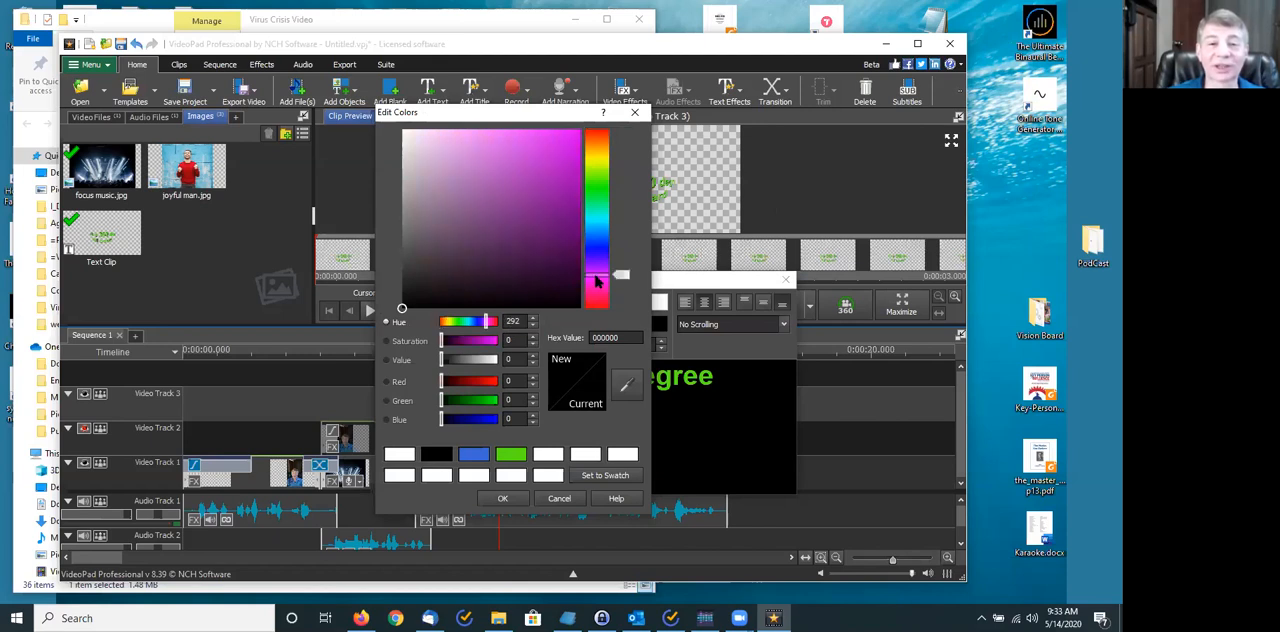
left_click(596, 286)
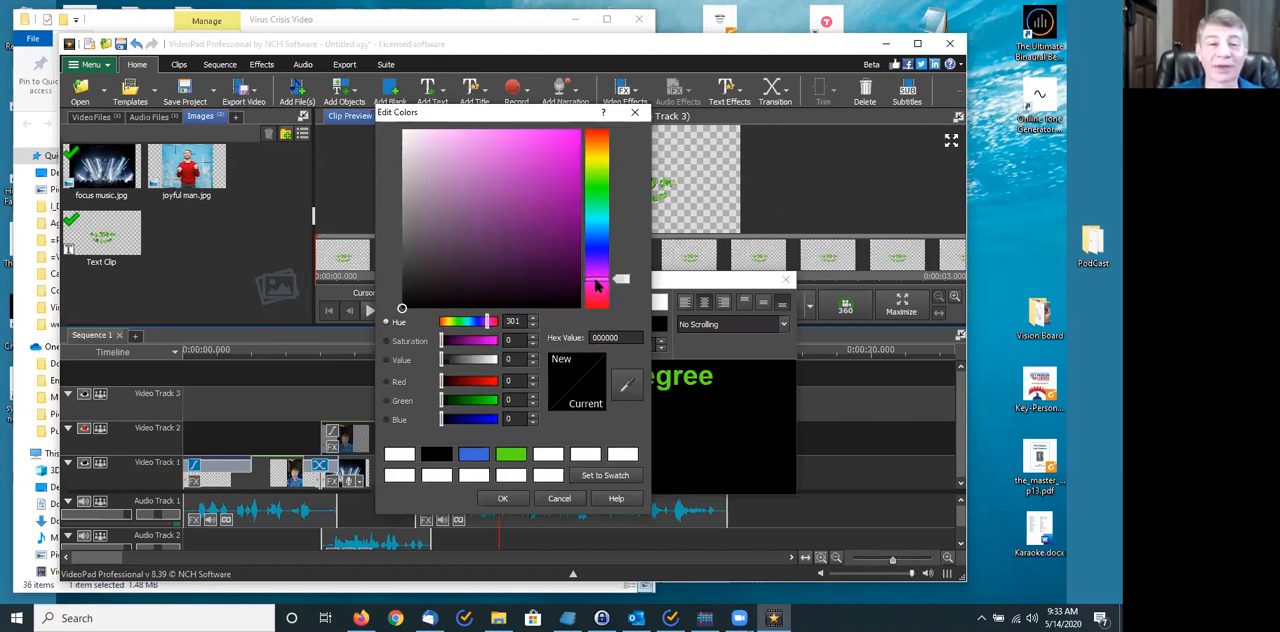
left_click(573, 135)
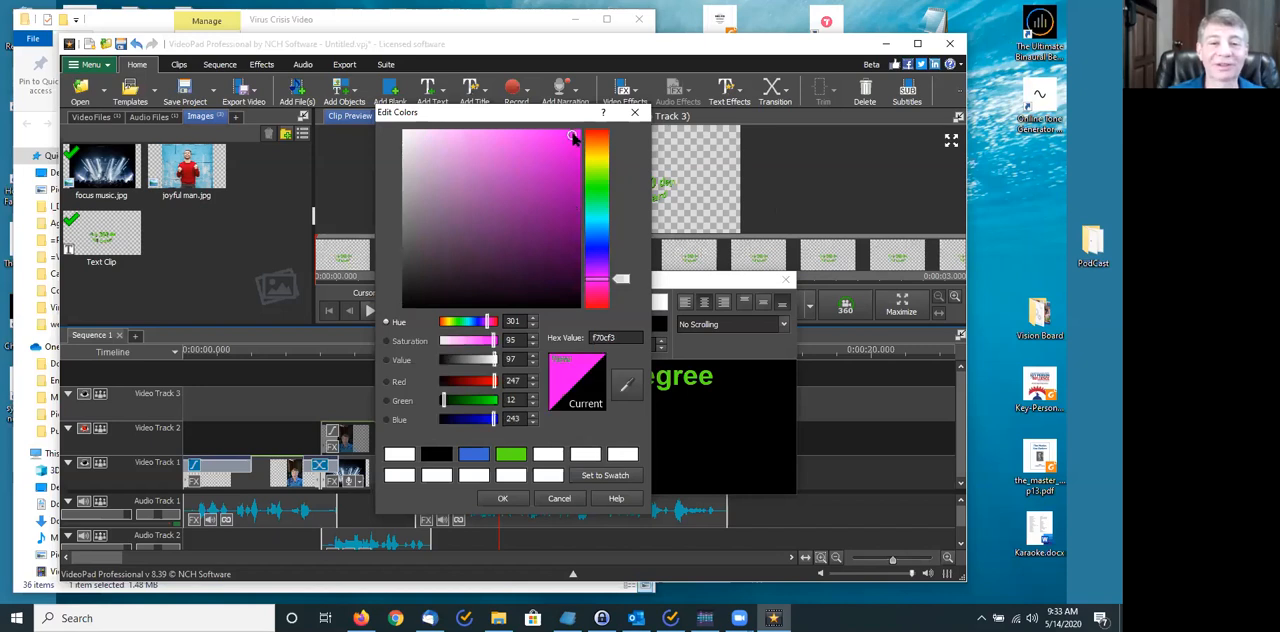
left_click(496, 502)
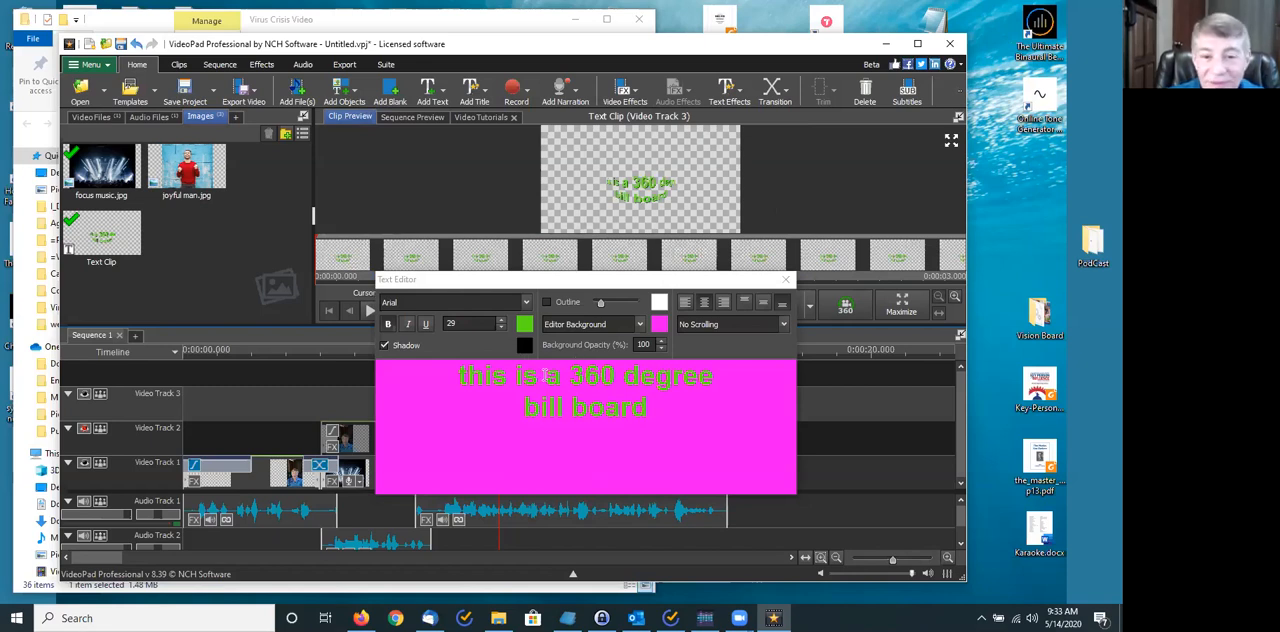
- Turn off the title's text shadow and give the text a slightly thicker outline in white, hex ffffff
left_click(384, 346)
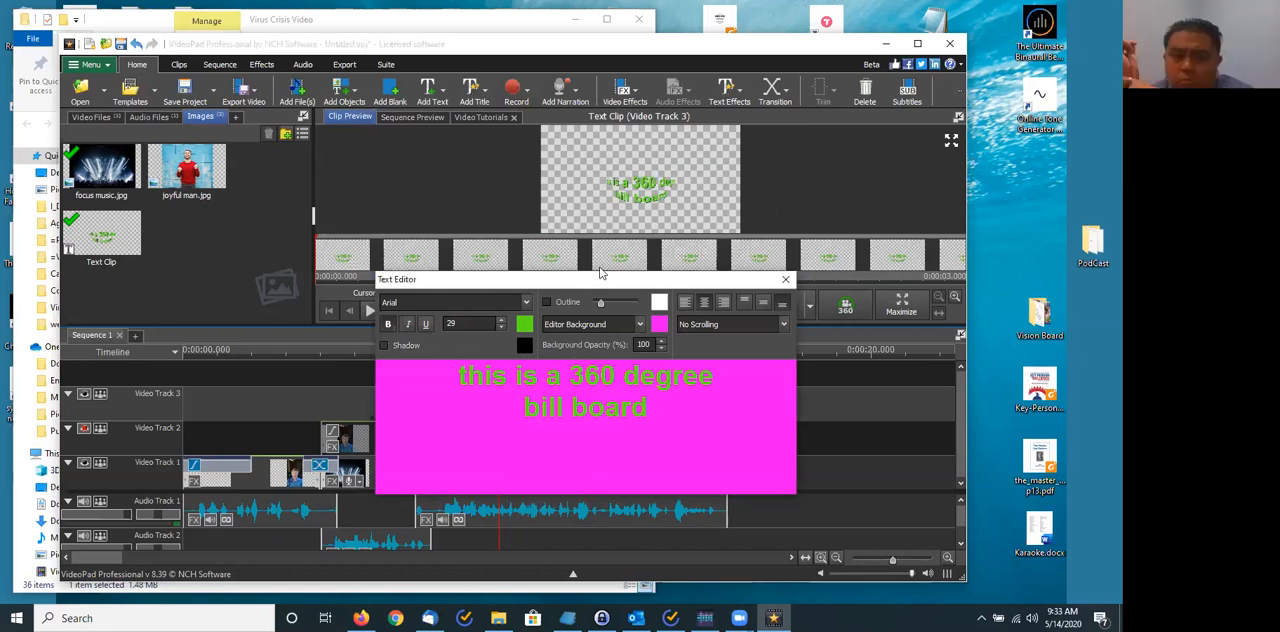
left_click(548, 302)
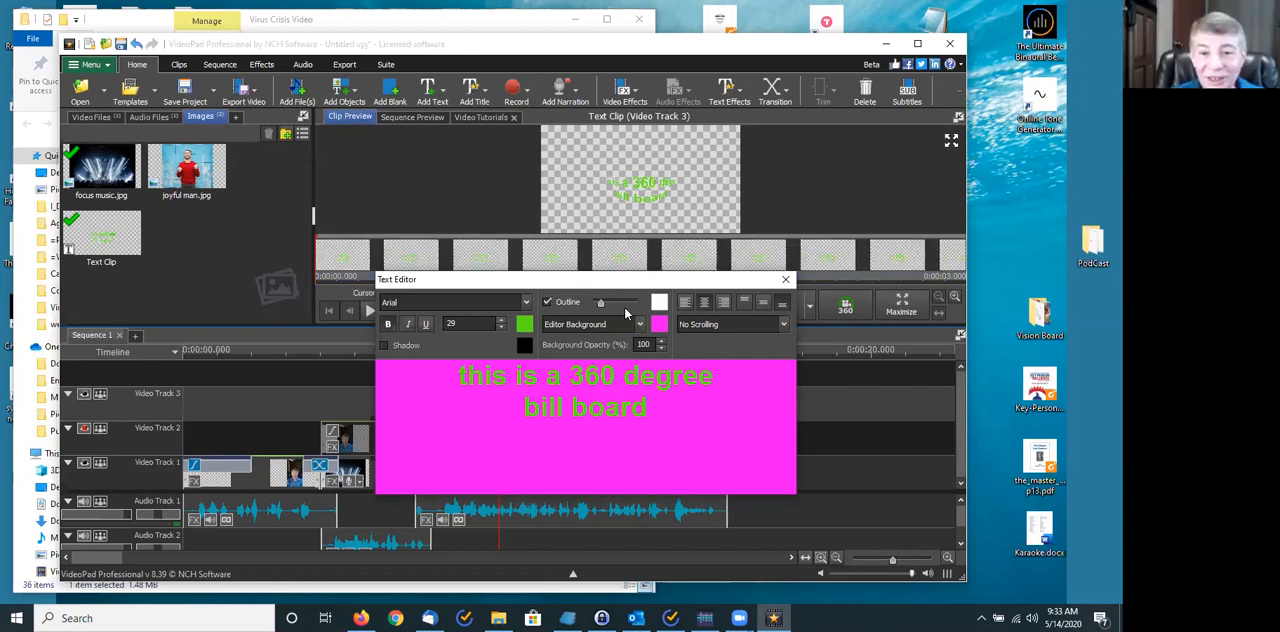
left_click_drag(603, 309, 614, 309)
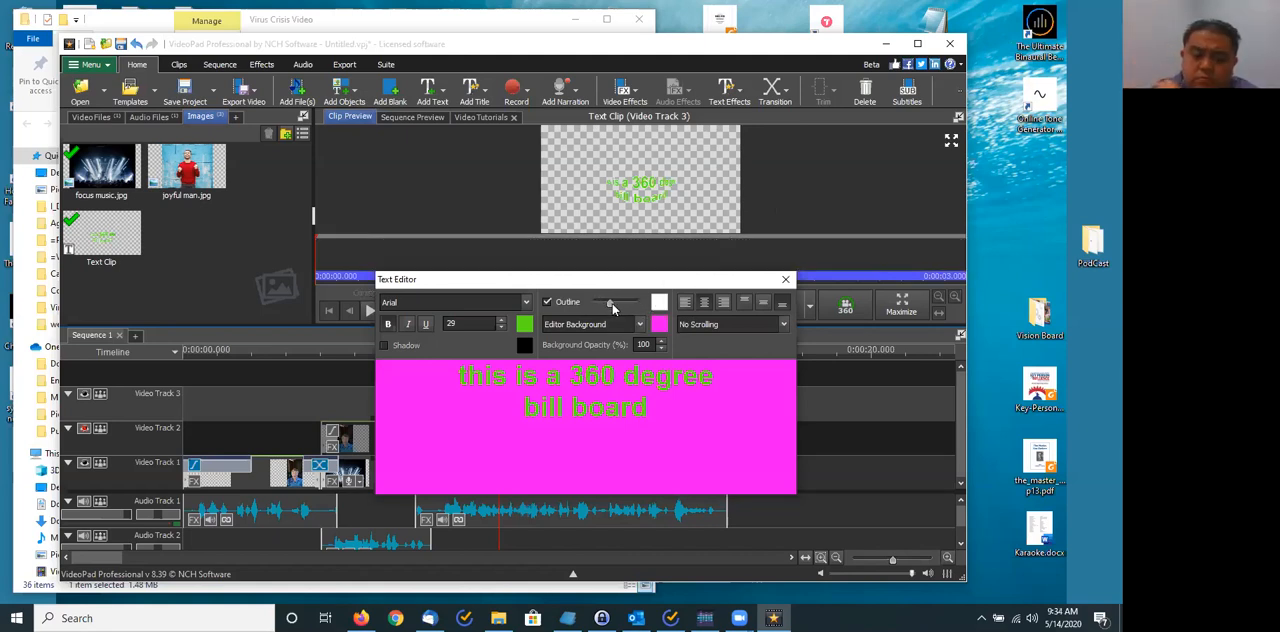
left_click(659, 302)
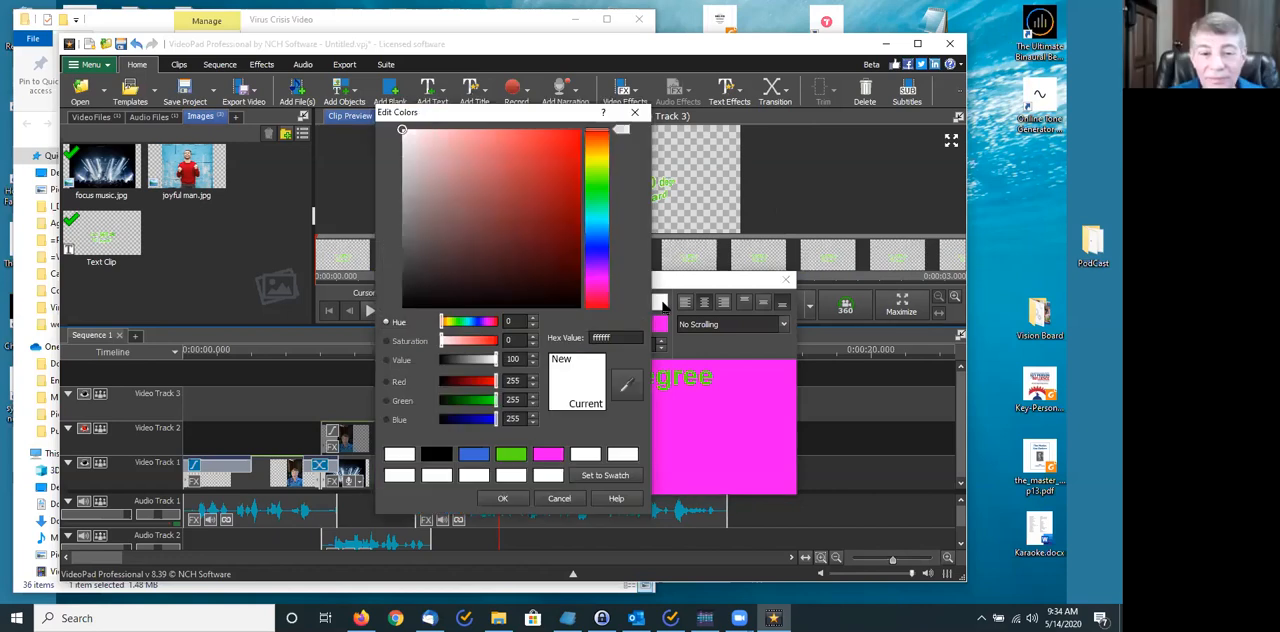
left_click(501, 498)
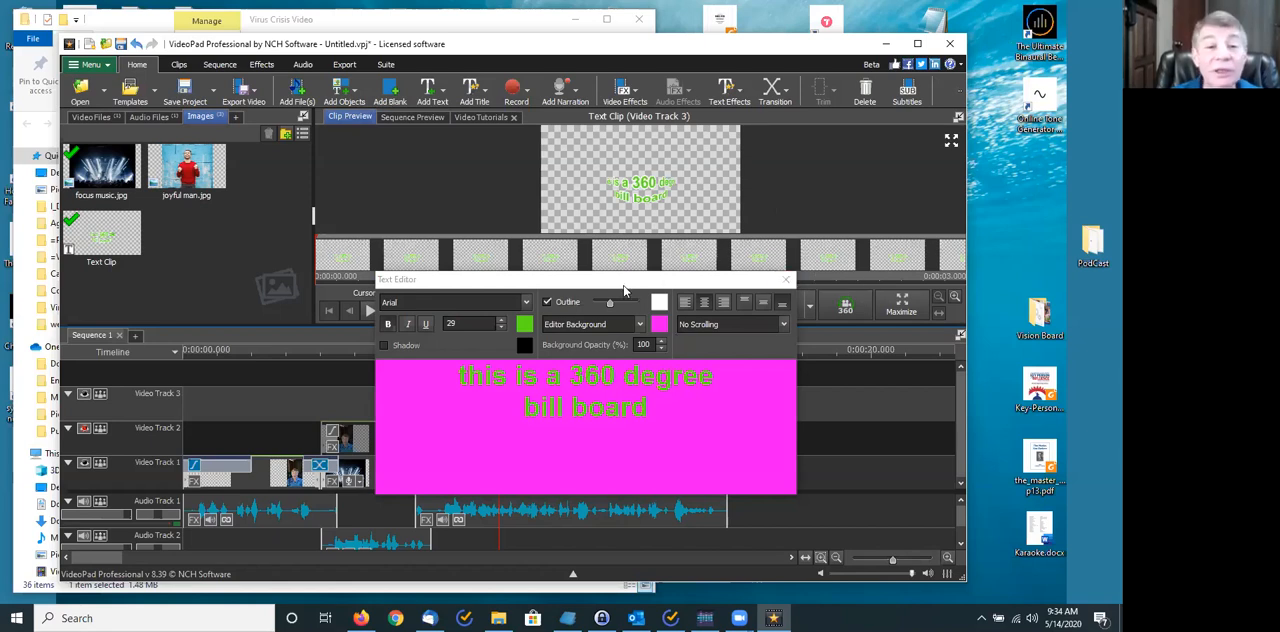
- Close the text editor and move the billboard text clip to the start of Video Track 3
left_click(825, 404)
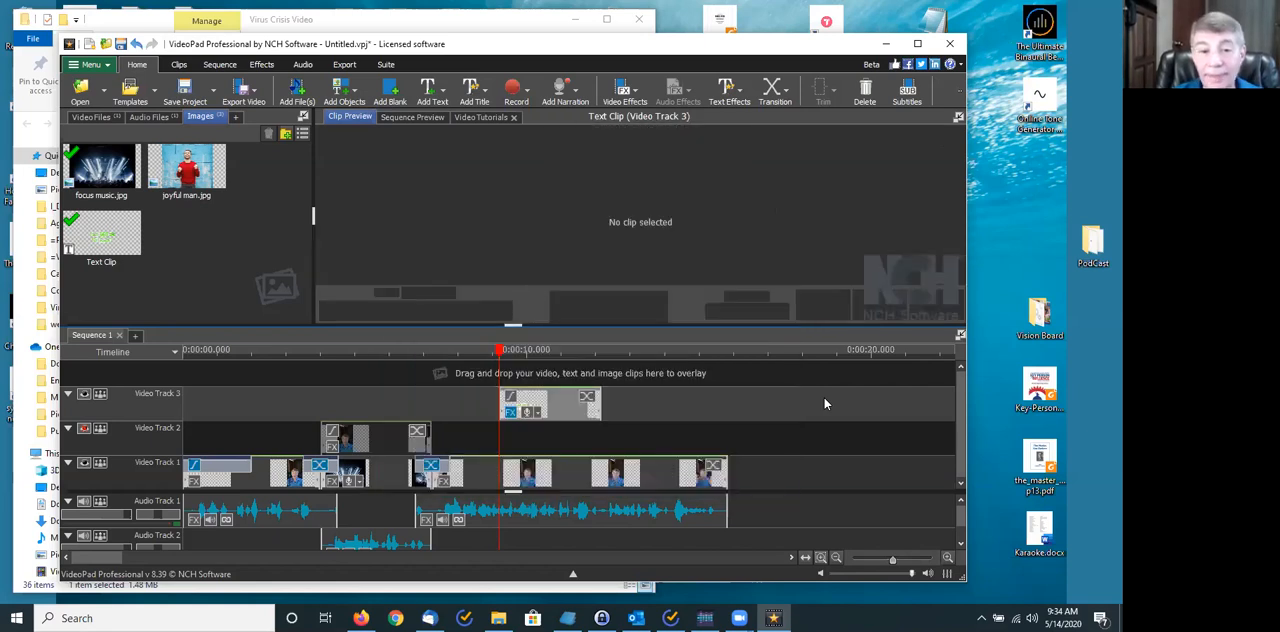
double_click(566, 404)
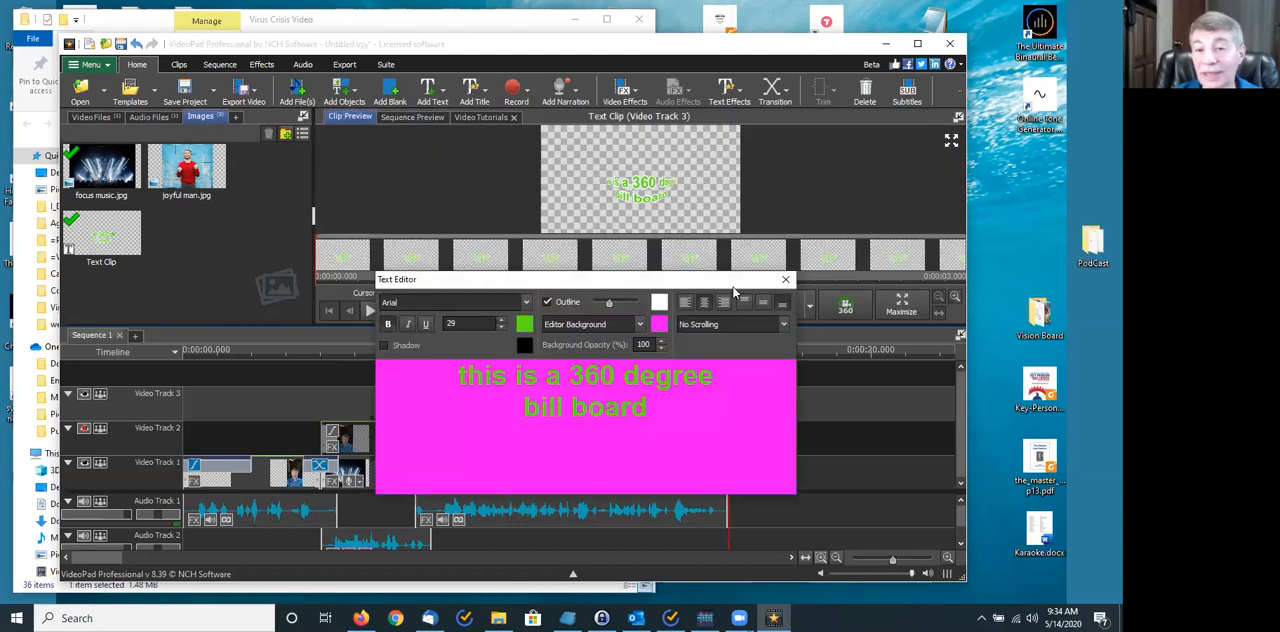
left_click(785, 280)
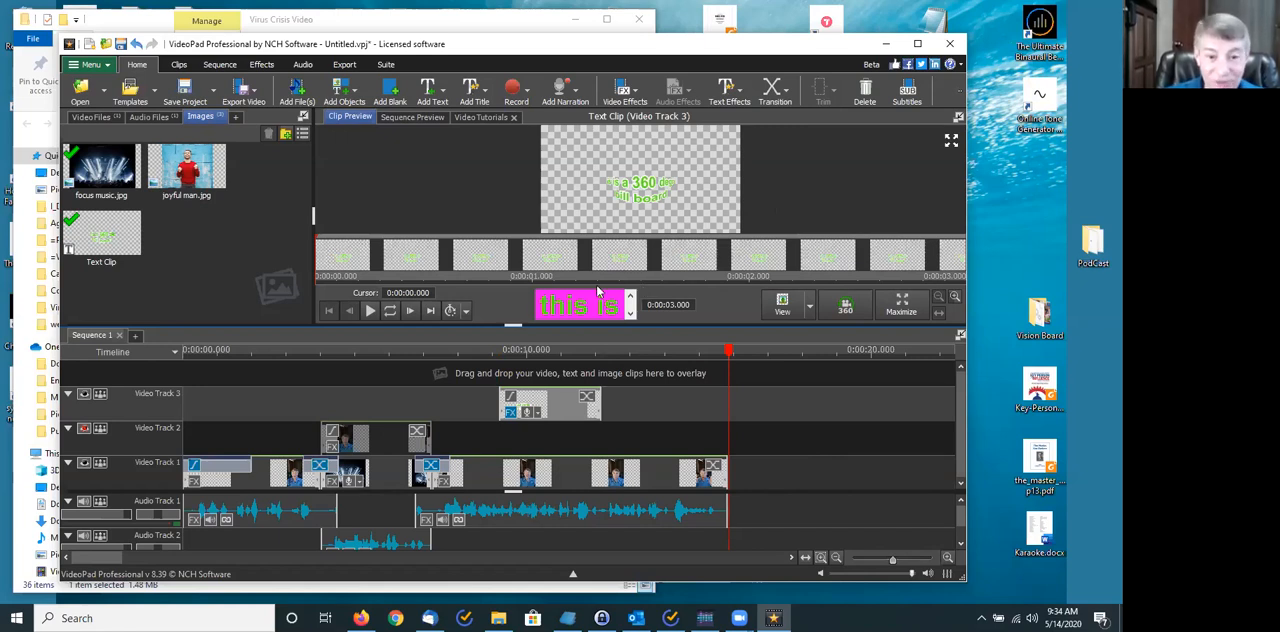
left_click_drag(557, 411, 241, 416)
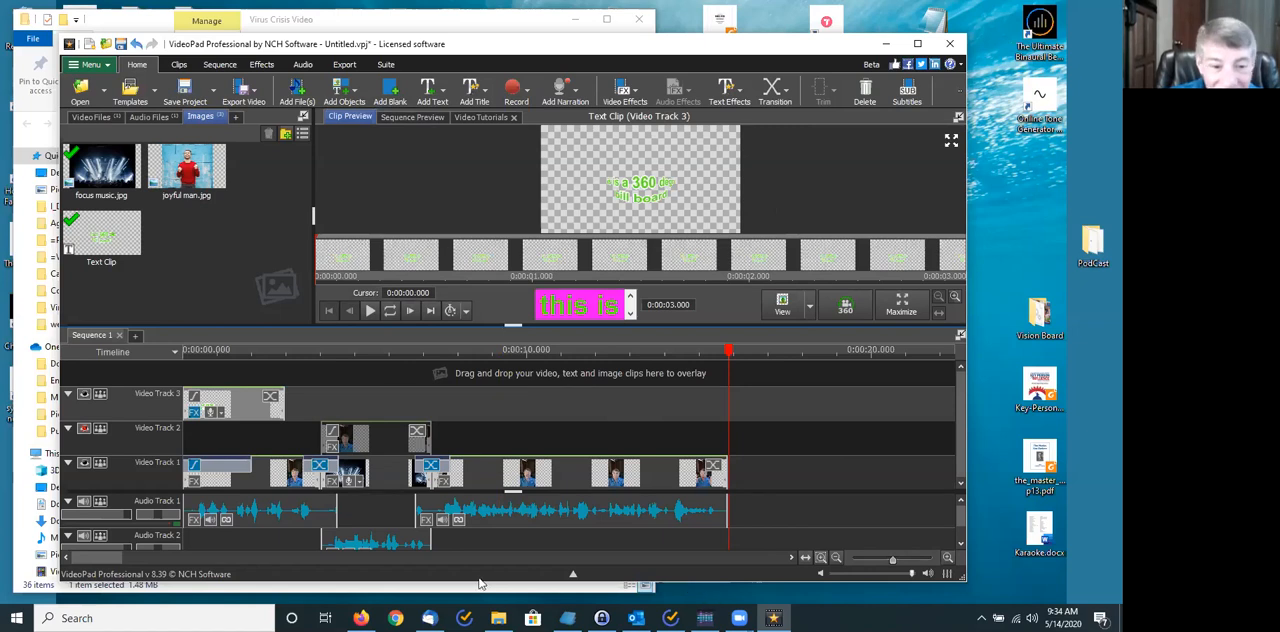
- Place the timeline cursor at 0:00:04.059 and select the Raw Video.mp4 clip on Video Track 2
left_click(321, 350)
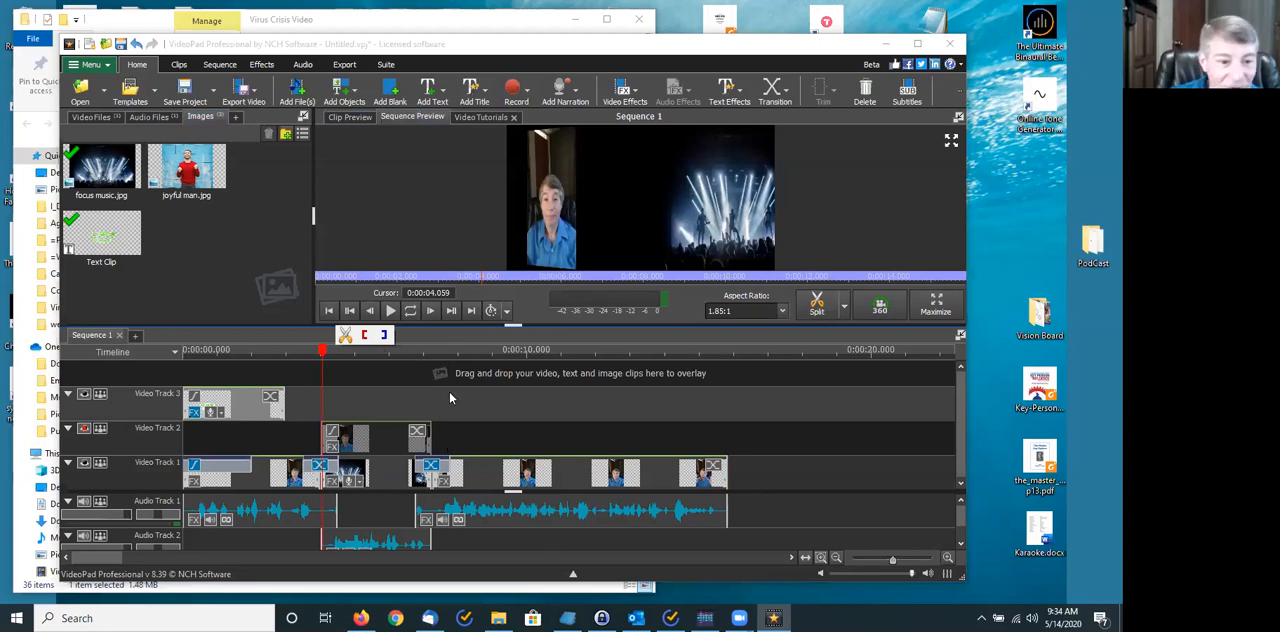
left_click_drag(895, 557, 900, 563)
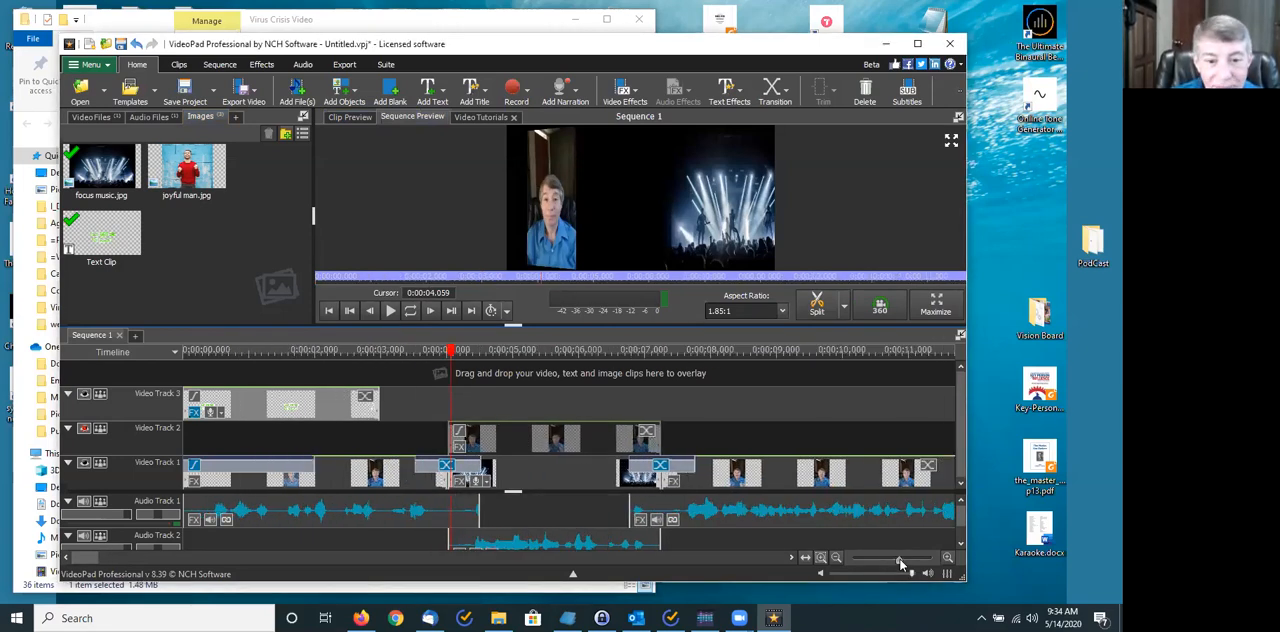
left_click(505, 435)
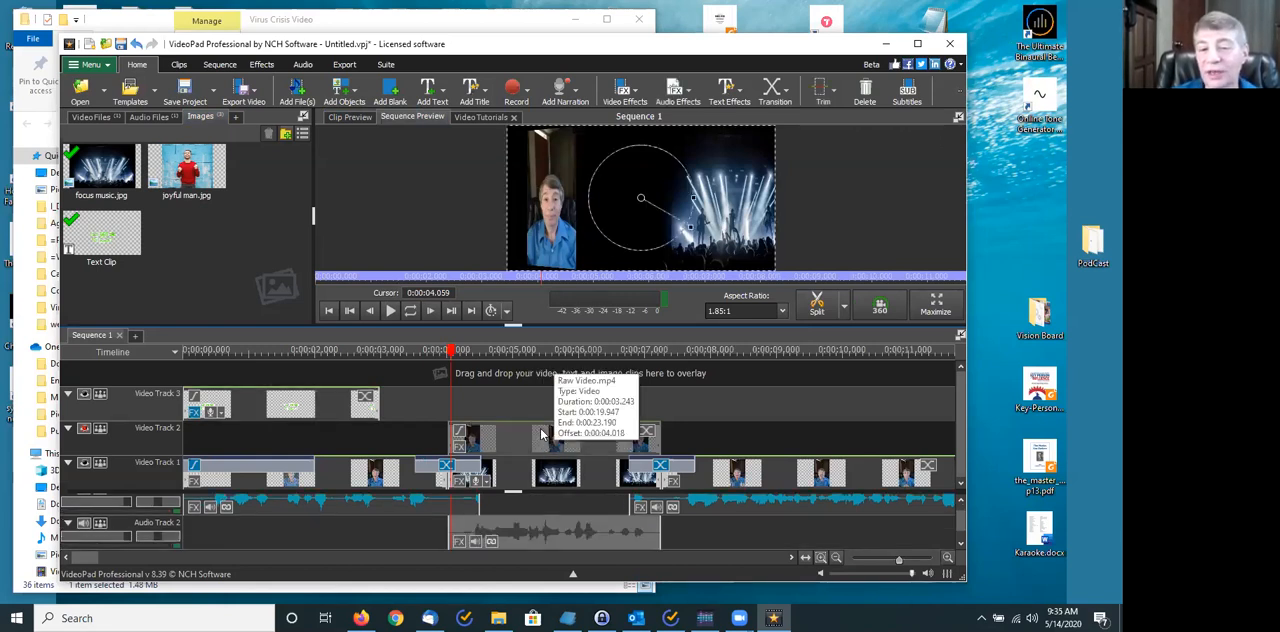
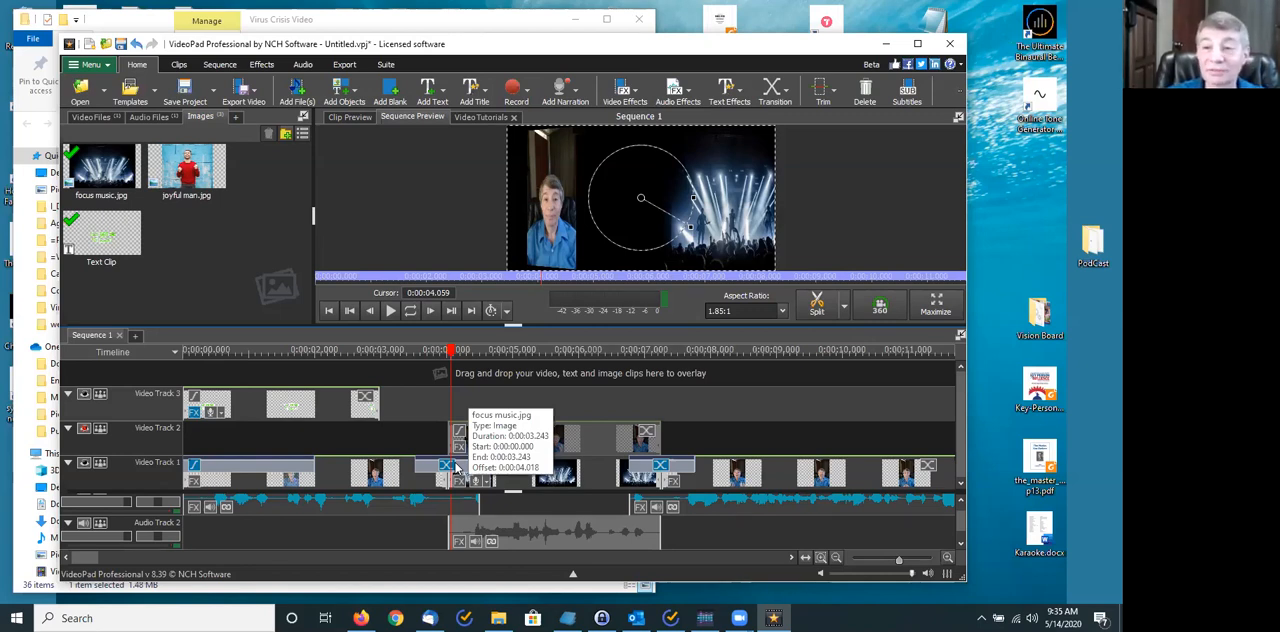
- Move the first Raw Video.mp4 clip on Video Track 1 to 0:00:03.000 and place the title text clip before it at the track's start
left_click(351, 467)
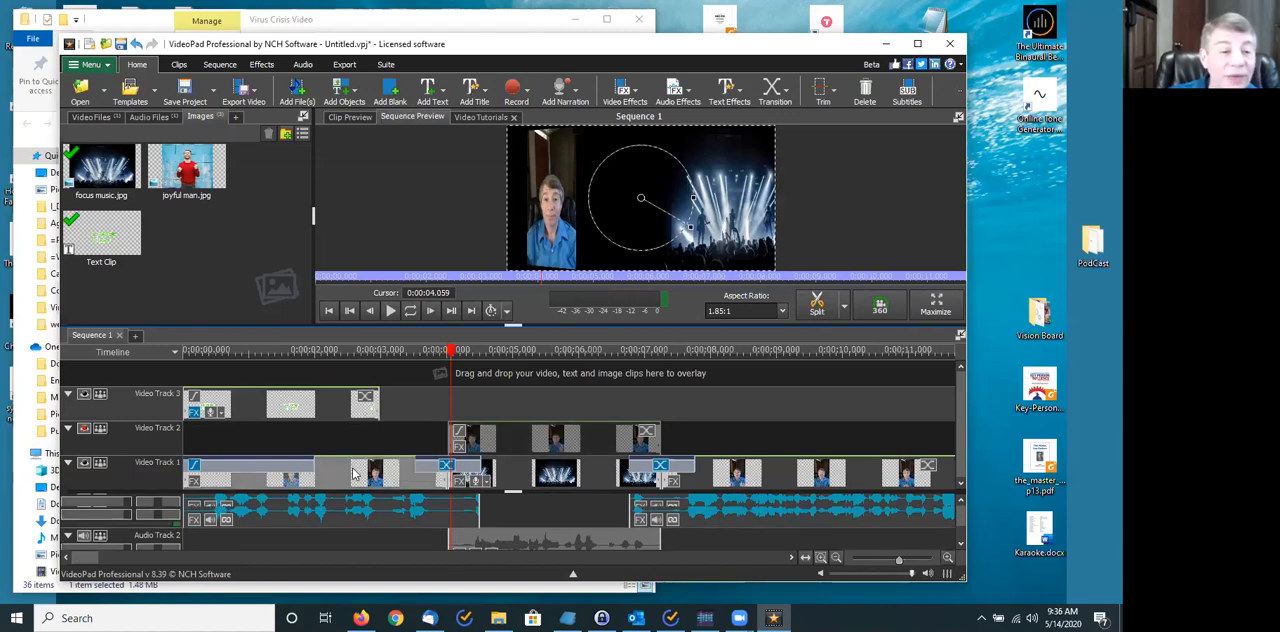
left_click(278, 400)
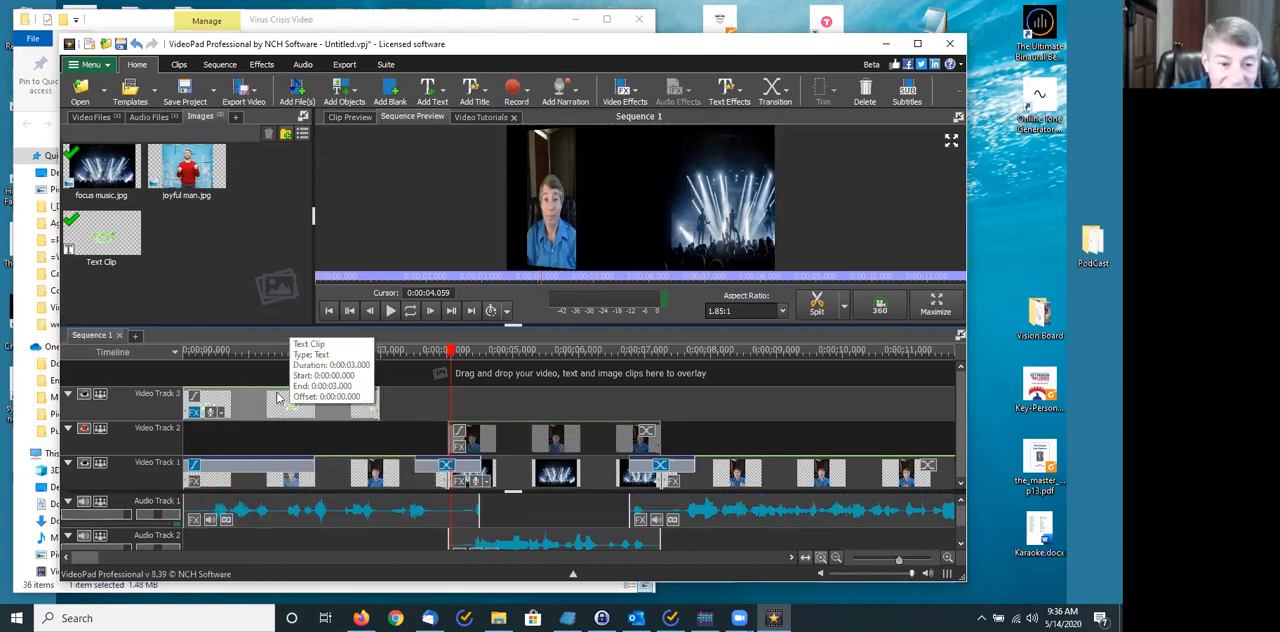
left_click(229, 480)
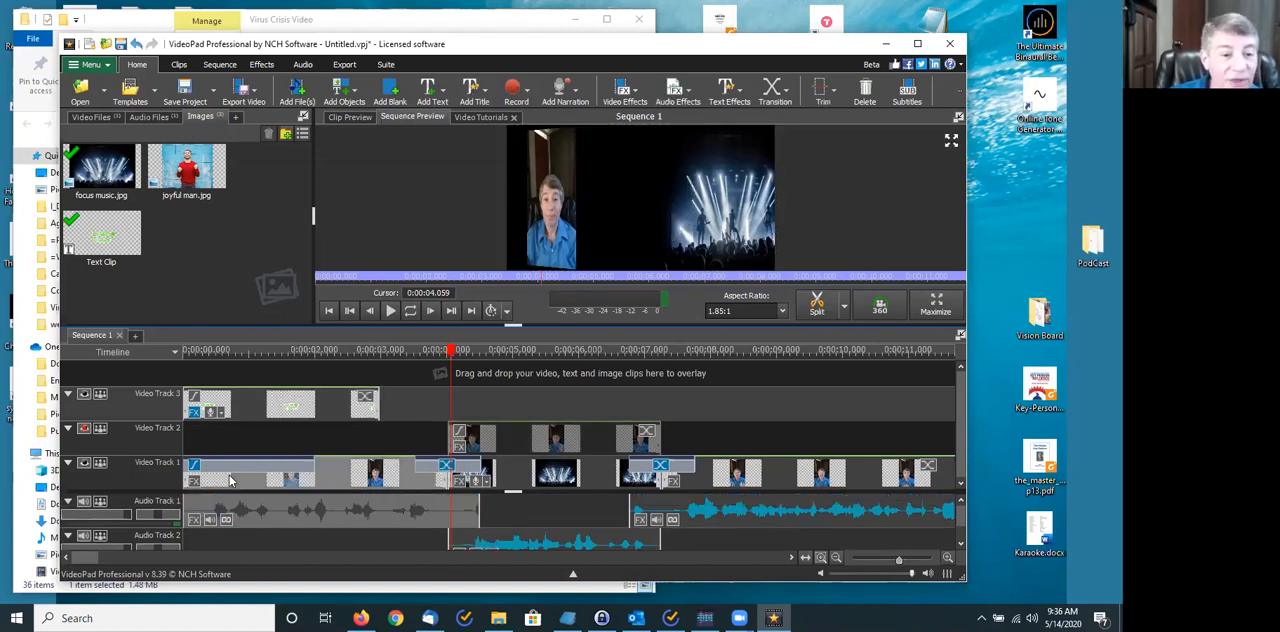
left_click_drag(229, 480, 430, 488)
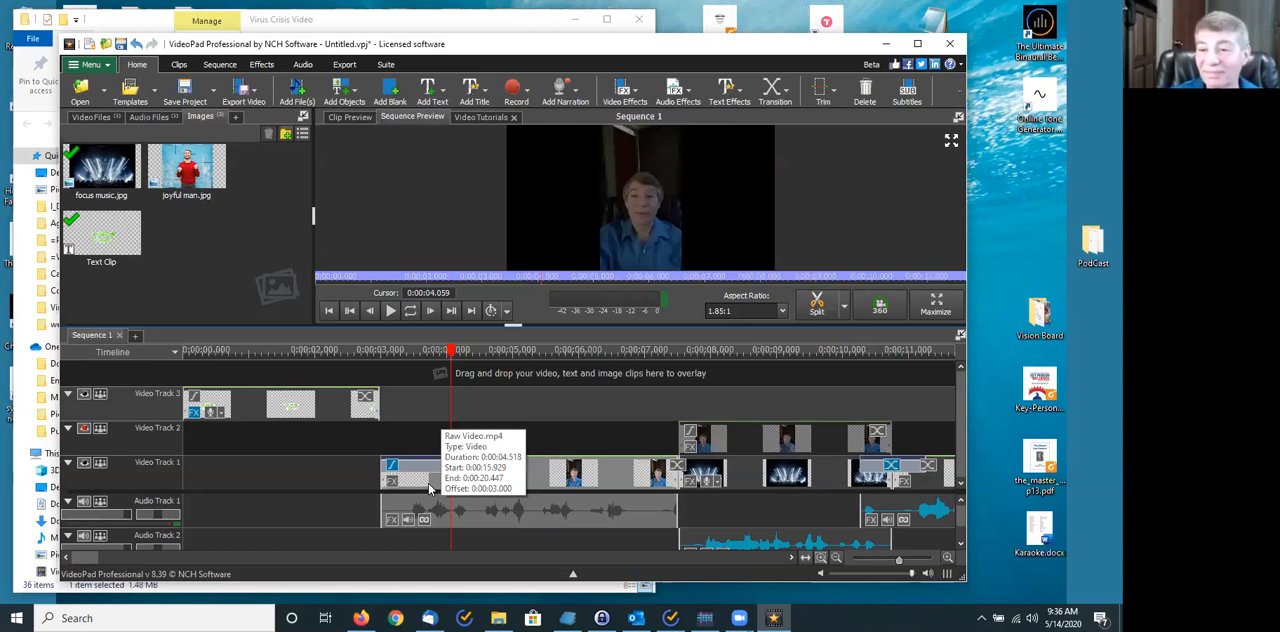
left_click_drag(259, 409, 252, 470)
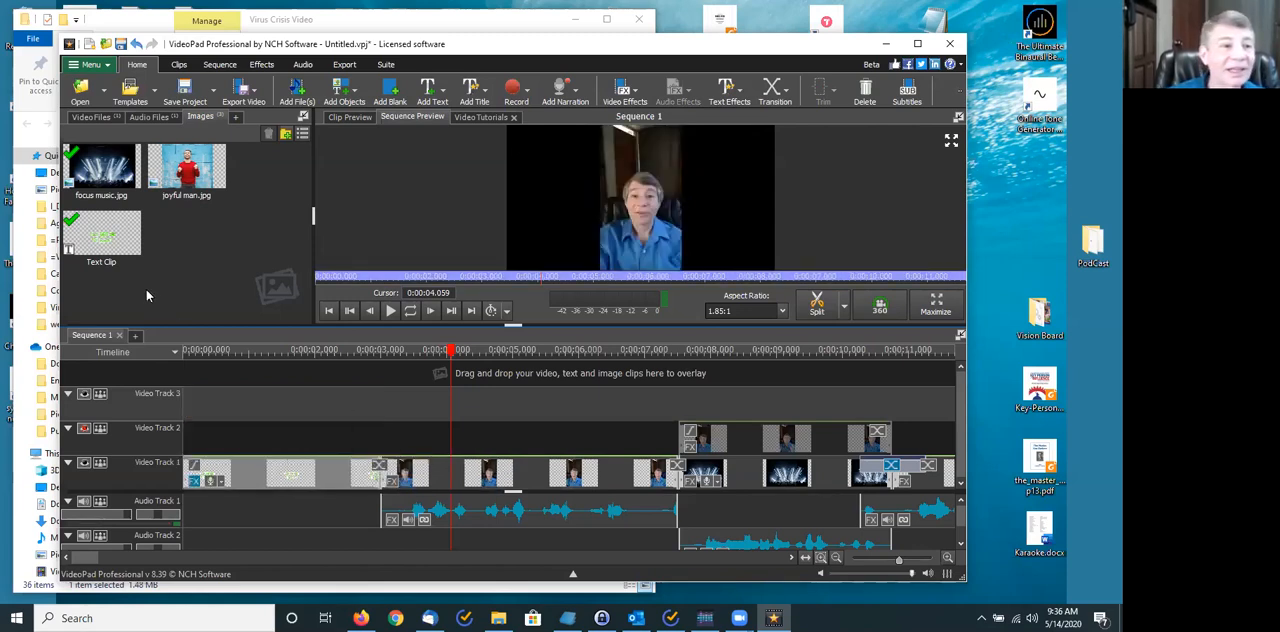
- Add Happy Music.mp3 from the audio files bin to Audio Track 3, starting beneath the focus music.jpg cutaway
left_click(145, 117)
left_click_drag(114, 158, 225, 508)
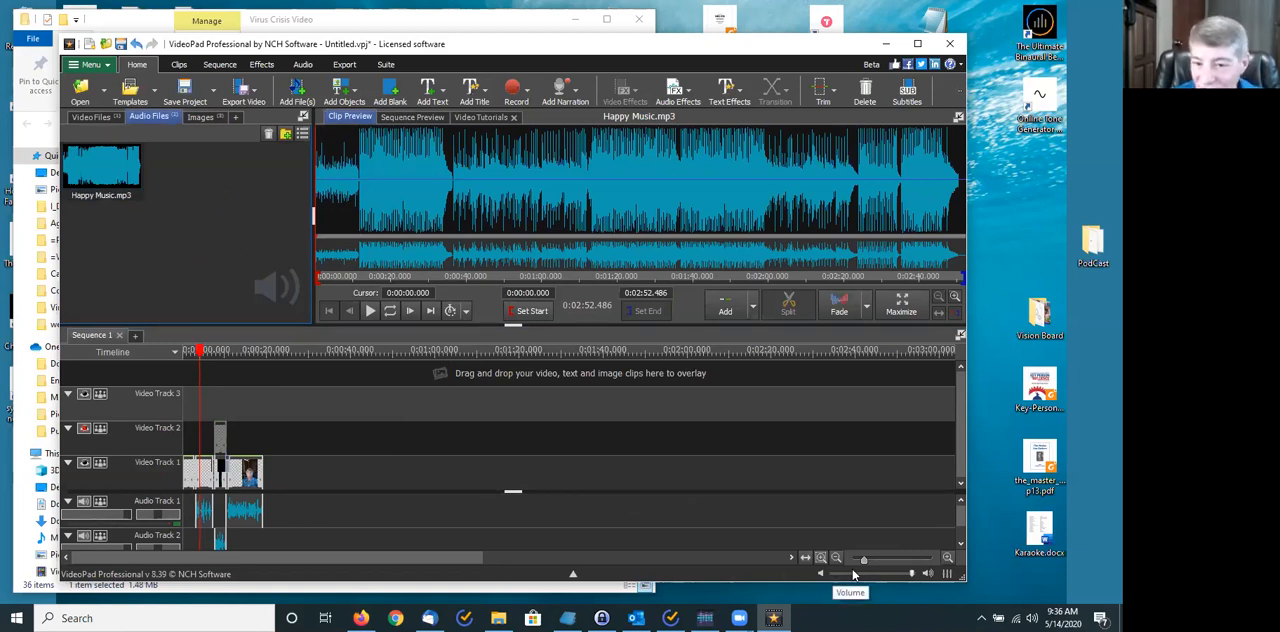
left_click_drag(863, 560, 910, 576)
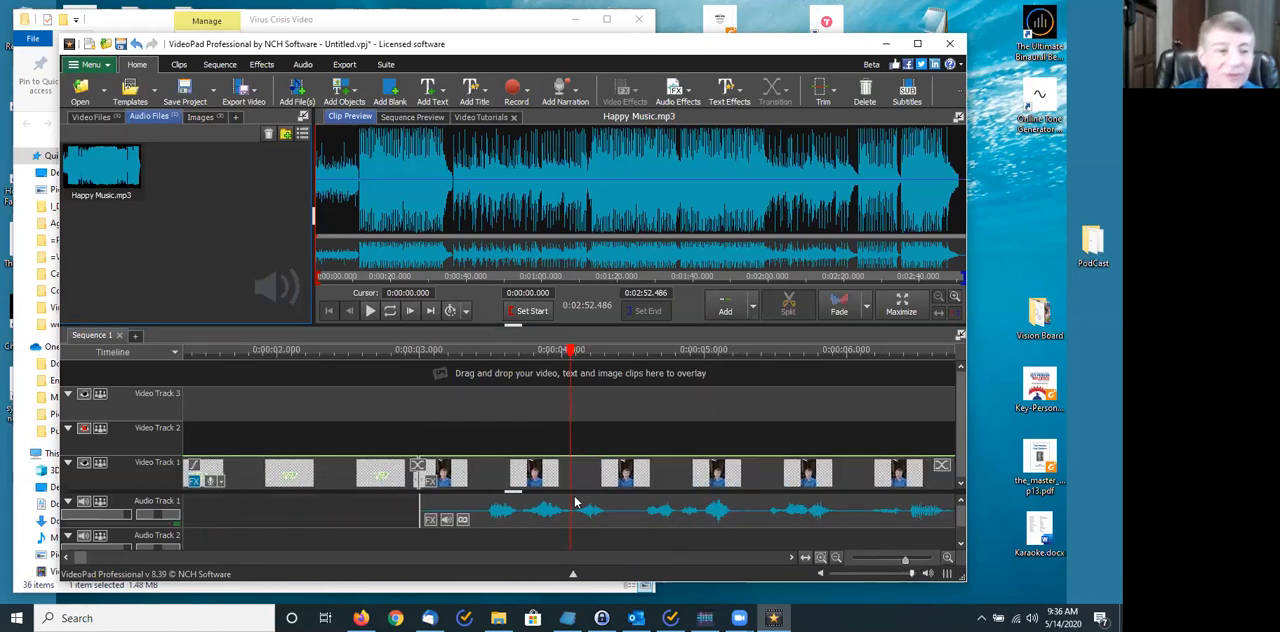
left_click_drag(101, 165, 178, 492)
left_click_drag(190, 447, 210, 535)
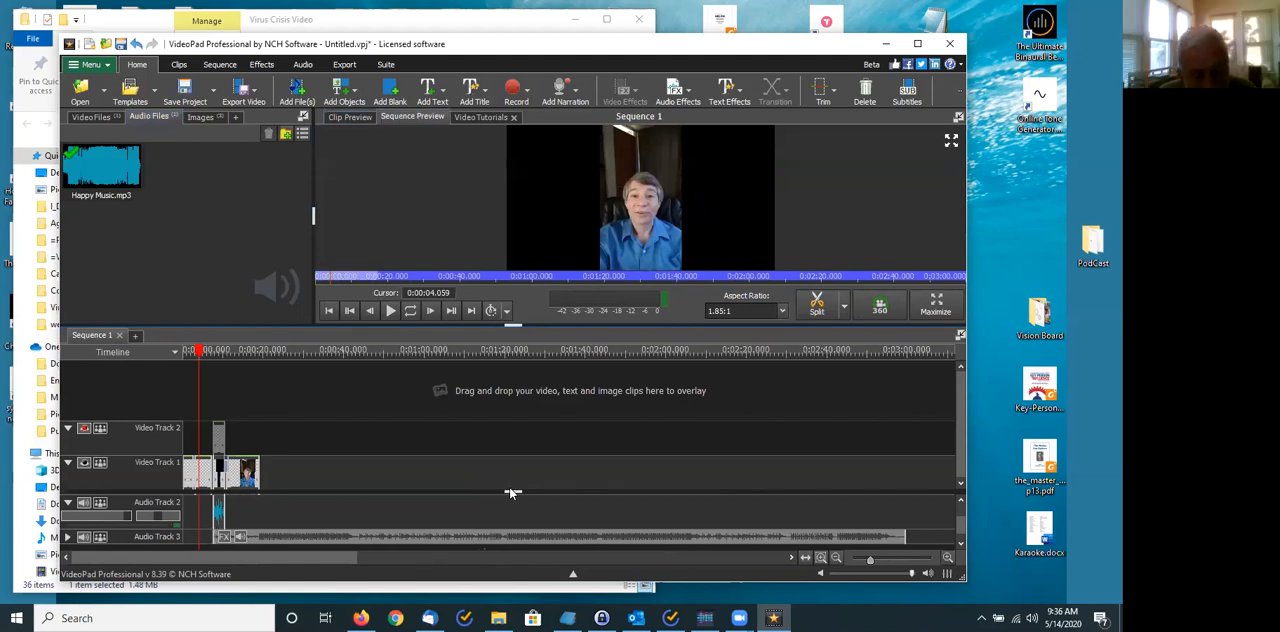
- Enlarge the timeline area so that all three audio tracks fit, and expand Audio Track 3
left_click_drag(511, 489, 513, 412)
left_click_drag(512, 322, 513, 256)
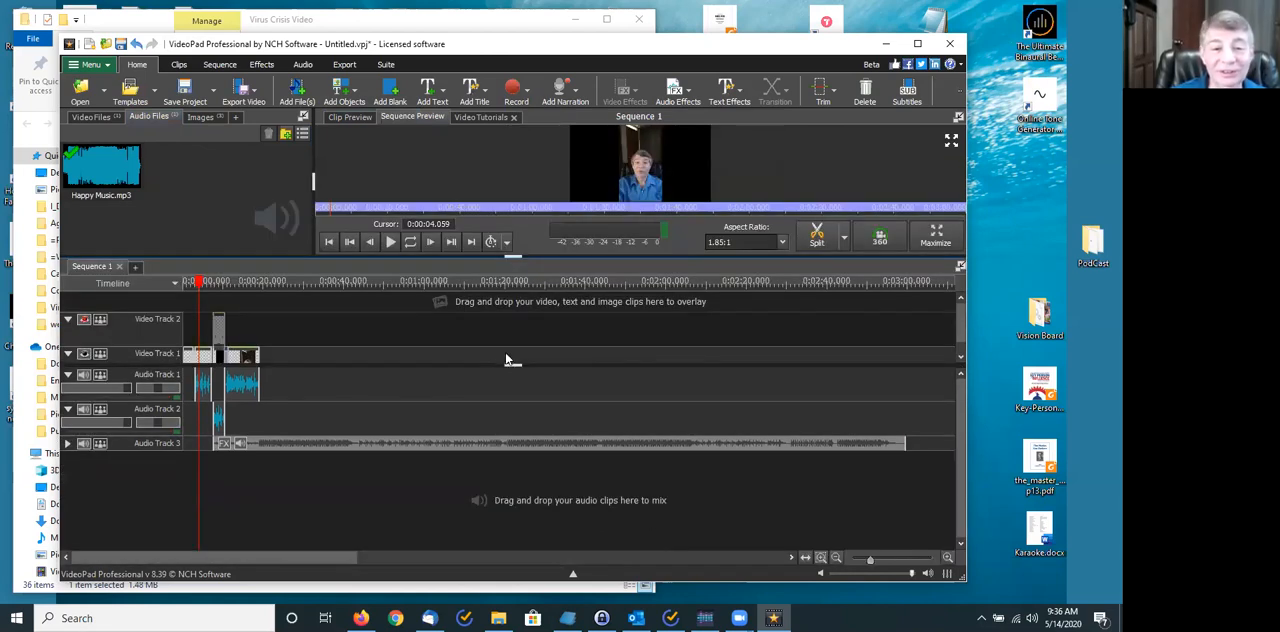
left_click_drag(507, 360, 510, 399)
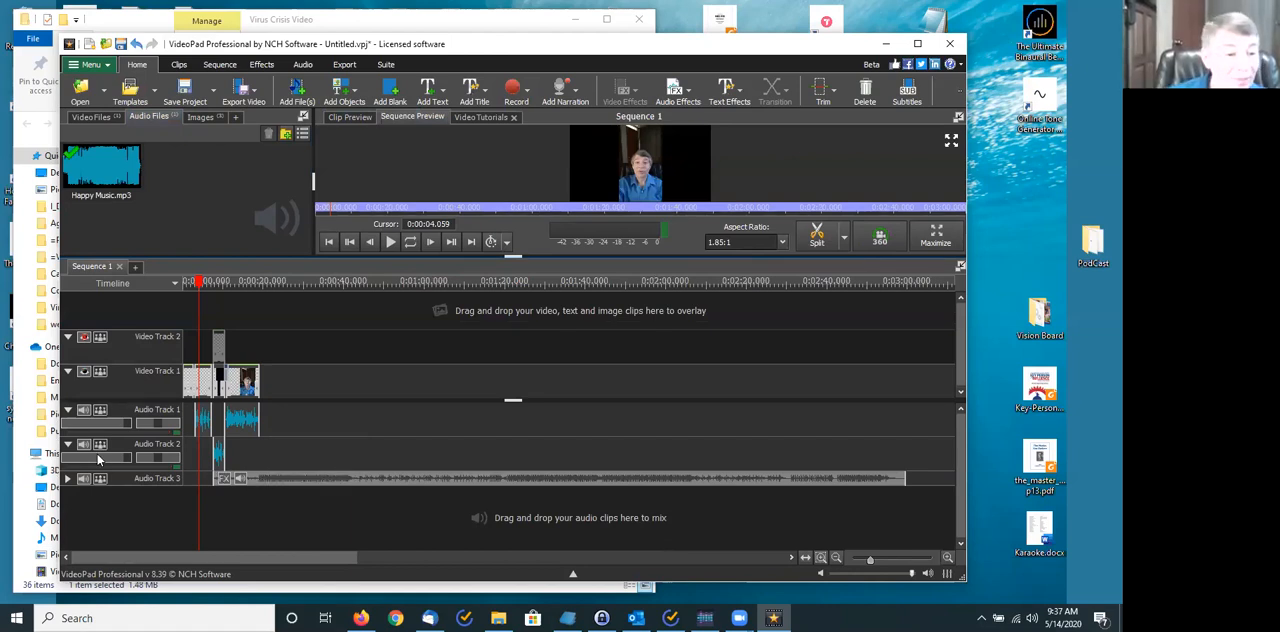
left_click(67, 480)
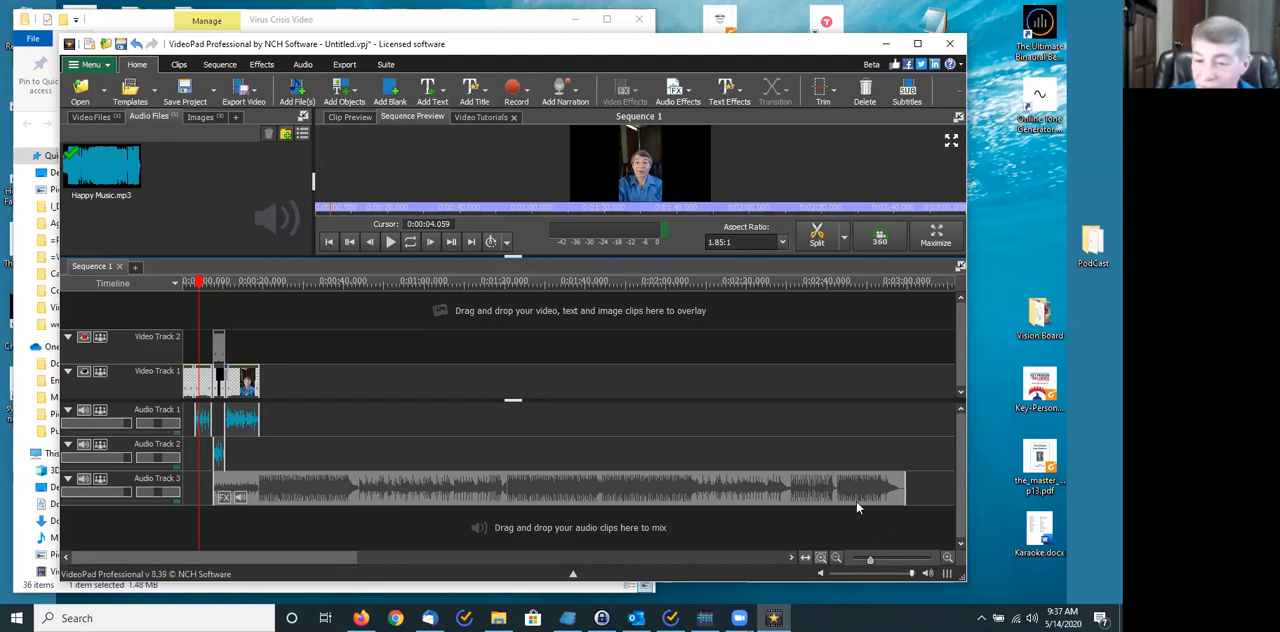
left_click_drag(869, 563, 900, 561)
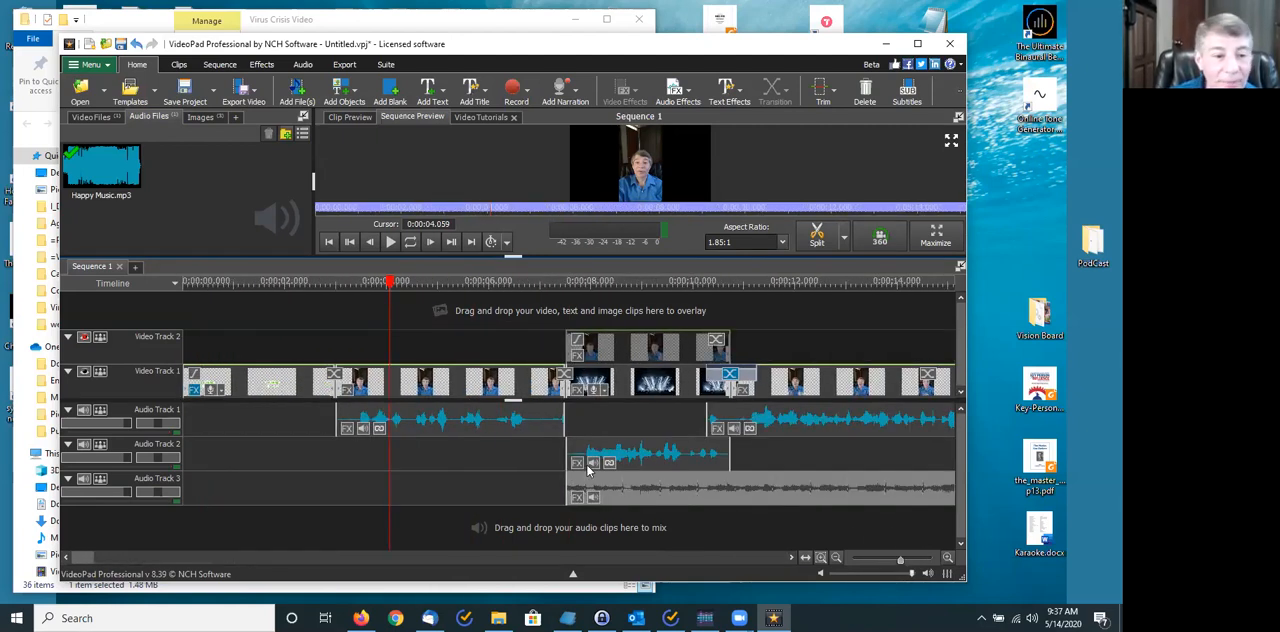
- Split the Happy Music.mp3 clip on Audio Track 3 at 0:00:30.700
left_click(276, 382)
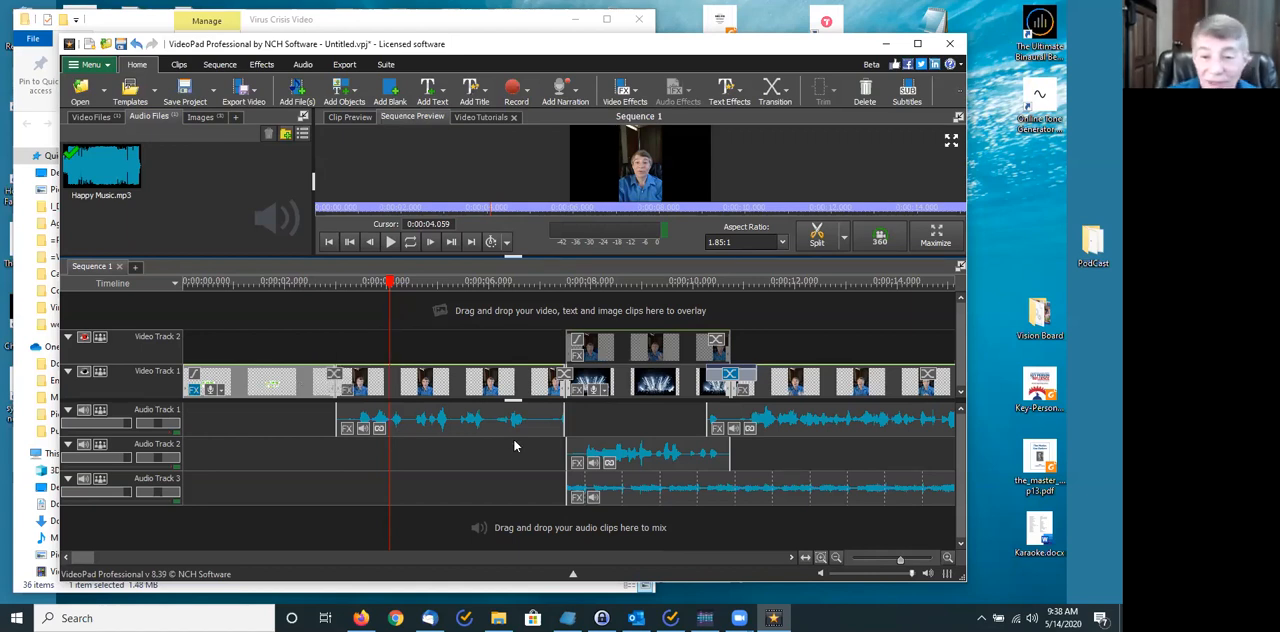
left_click_drag(83, 558, 113, 558)
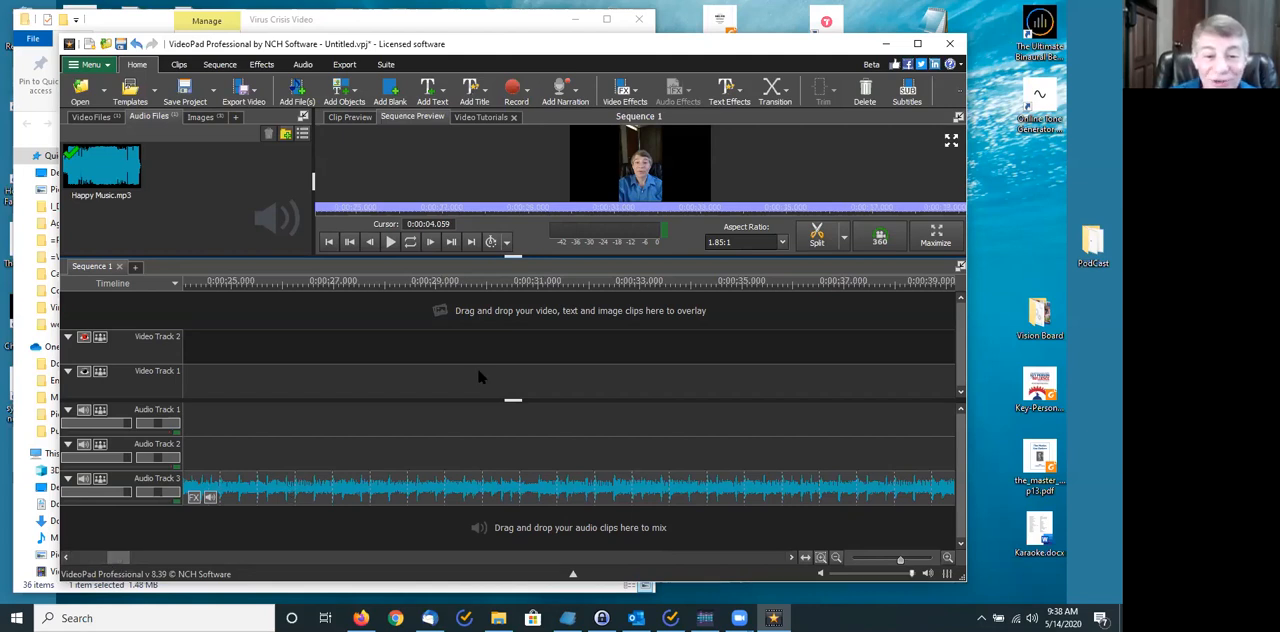
left_click(517, 288)
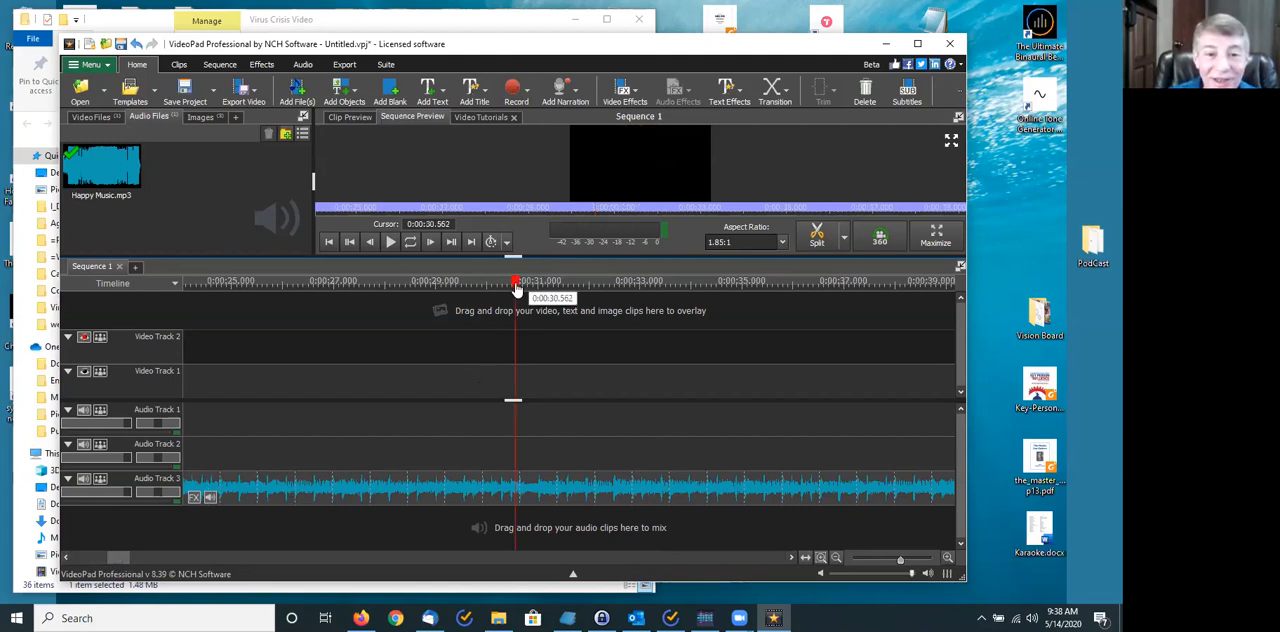
mouse_move(517, 288)
left_mouse_down()
mouse_move(545, 286)
mouse_move(522, 288)
left_mouse_up()
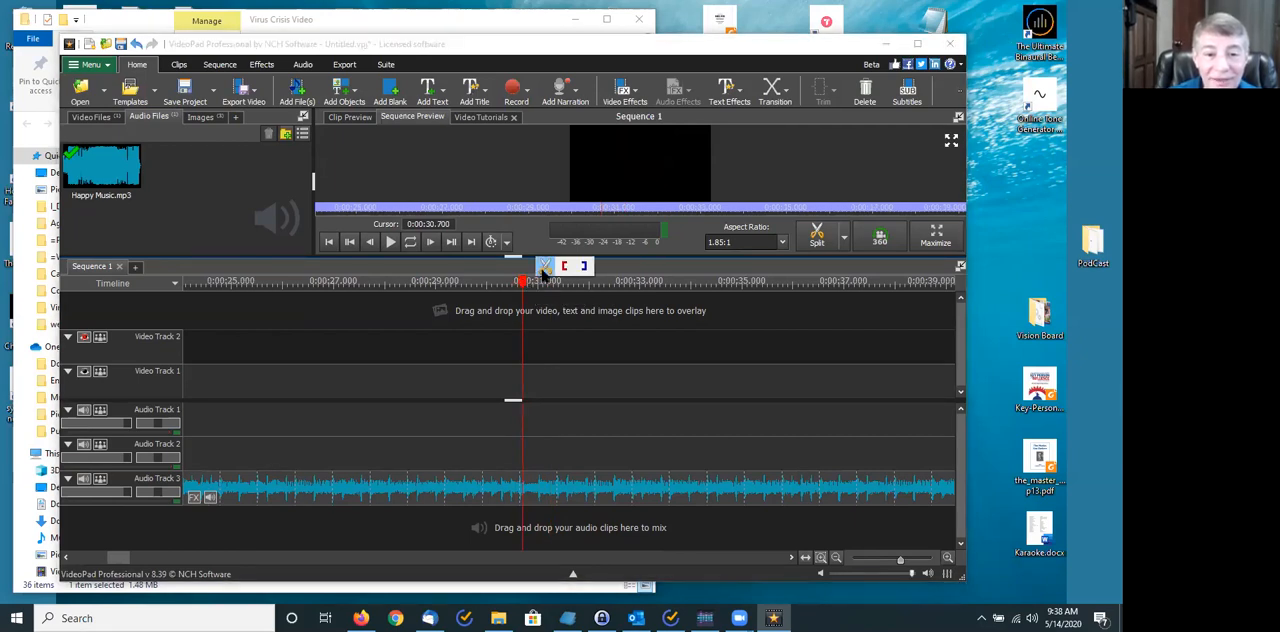
left_click(543, 267)
- Split the music at 0:00:33.356 as well and delete the pieces before and after the short middle section
left_click_drag(525, 283, 662, 282)
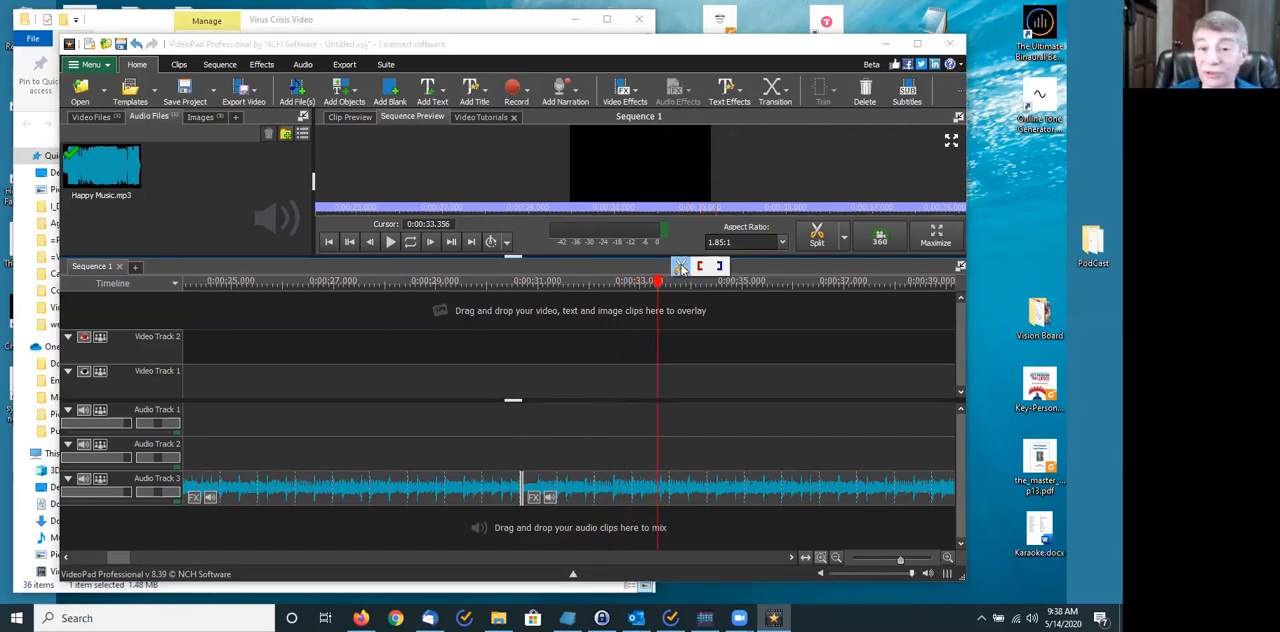
left_click(682, 270)
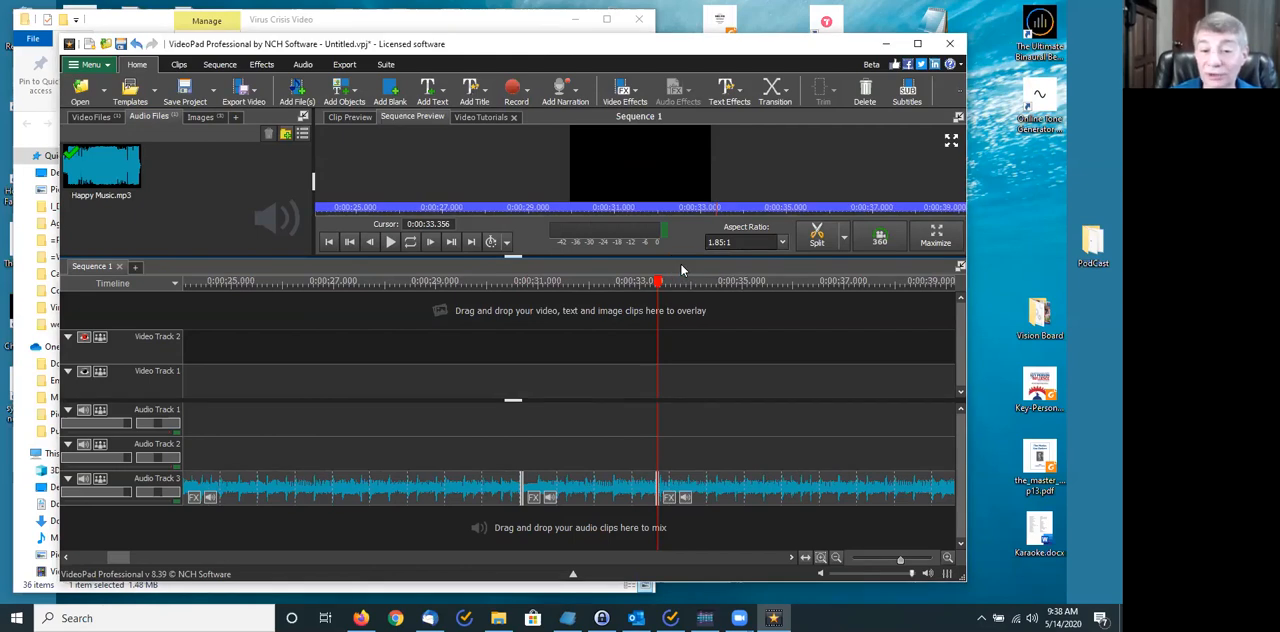
left_click(710, 492)
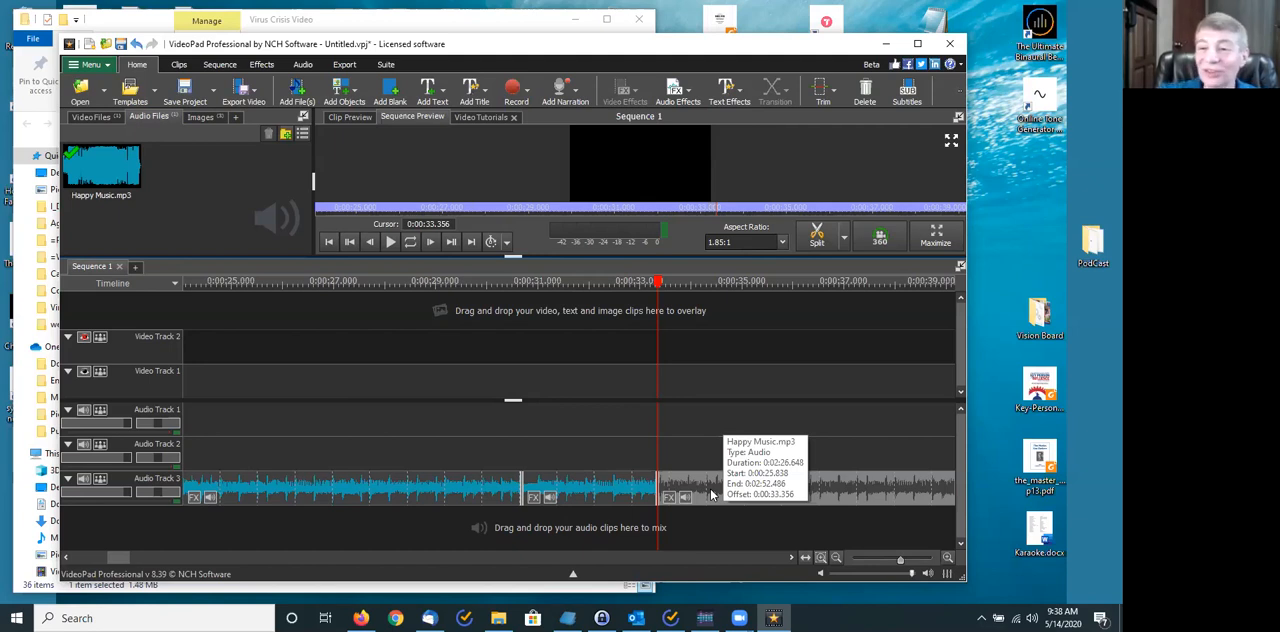
key("Delete")
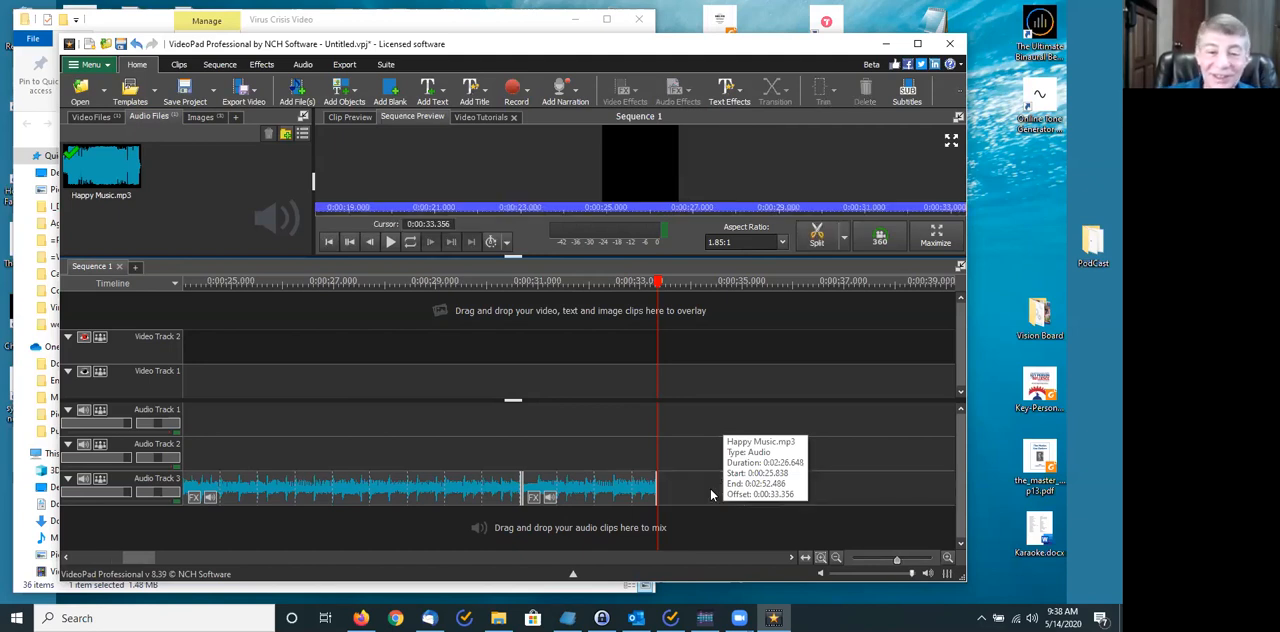
left_click(461, 491)
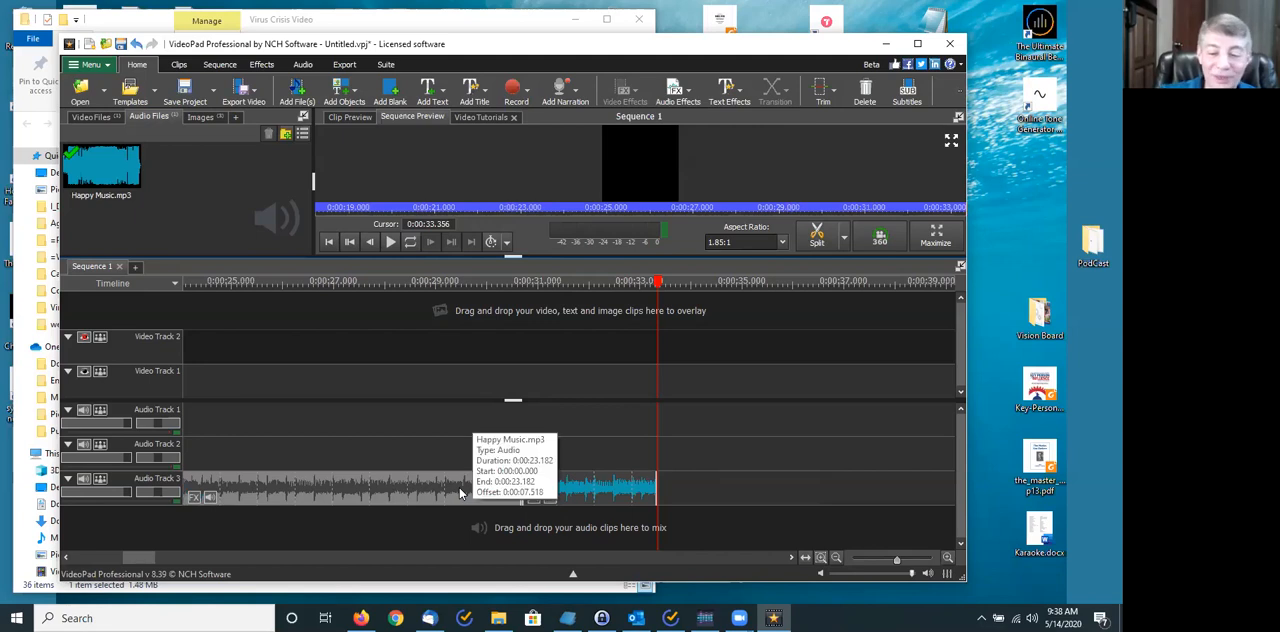
key("Delete")
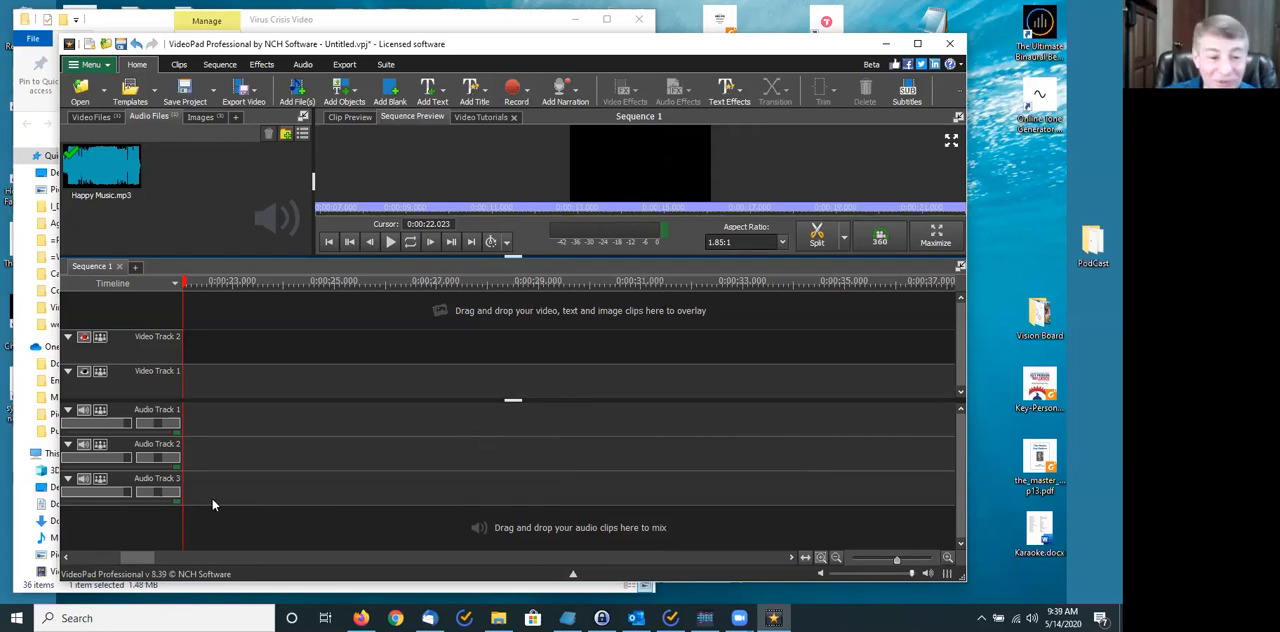
- Try to extend the end of the remaining short Happy Music.mp3 piece on Audio Track 3
left_click_drag(139, 554, 118, 556)
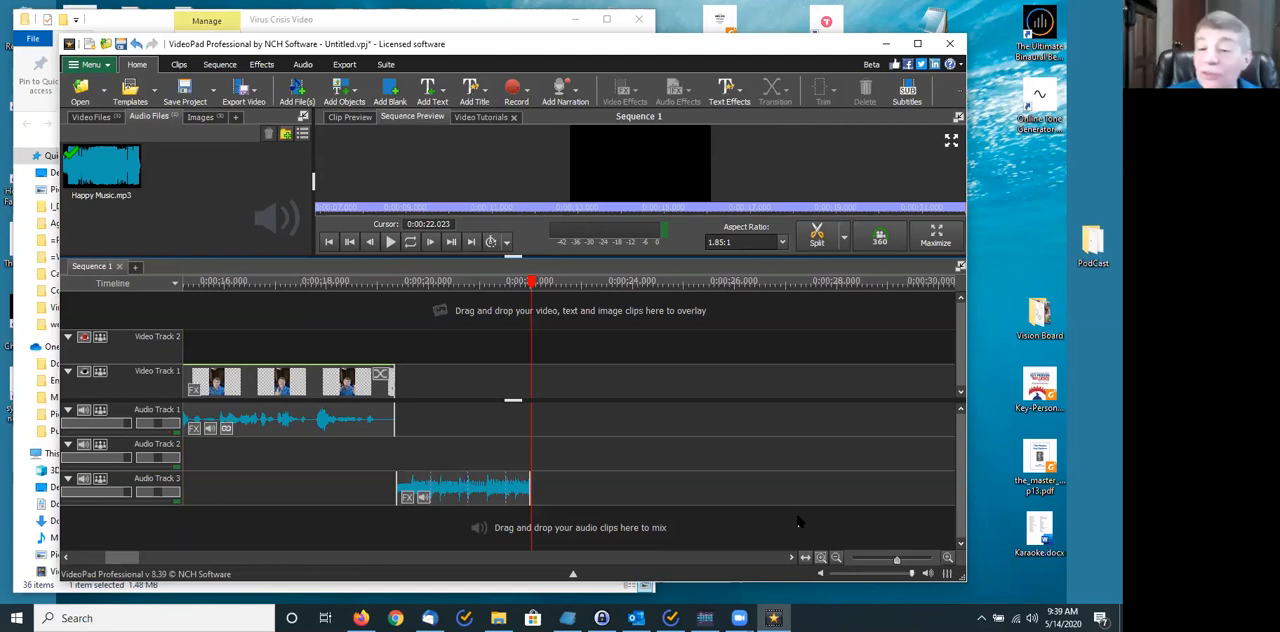
left_click_drag(897, 562, 905, 559)
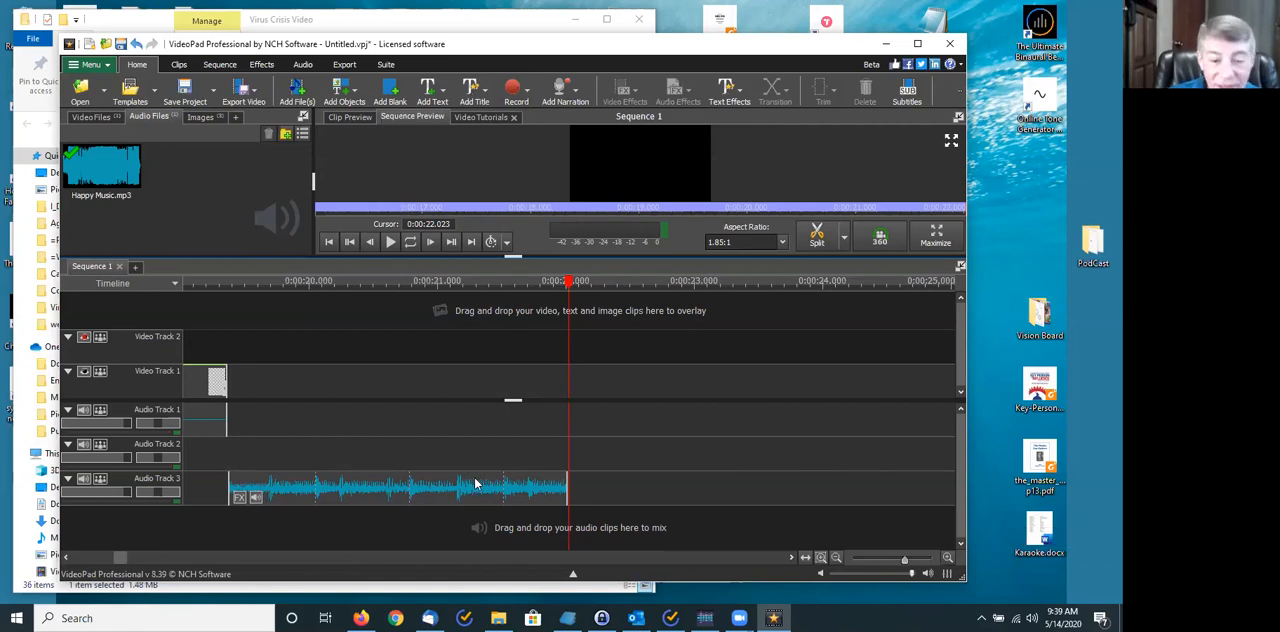
mouse_move(476, 484)
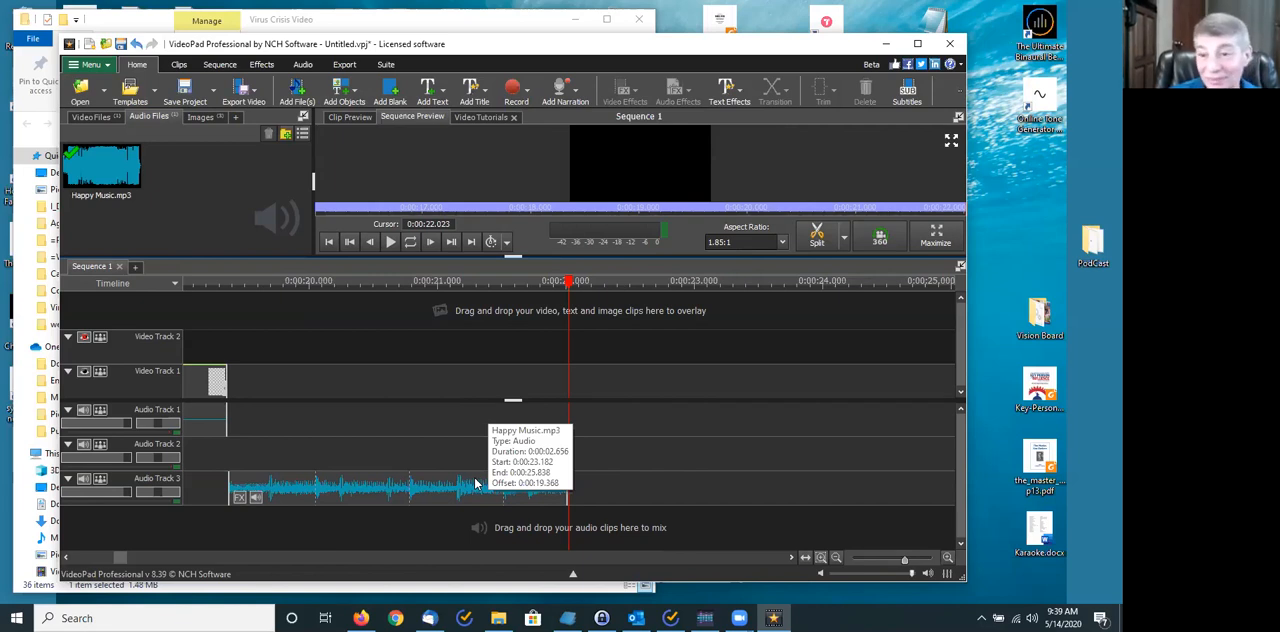
left_click_drag(565, 479, 586, 485)
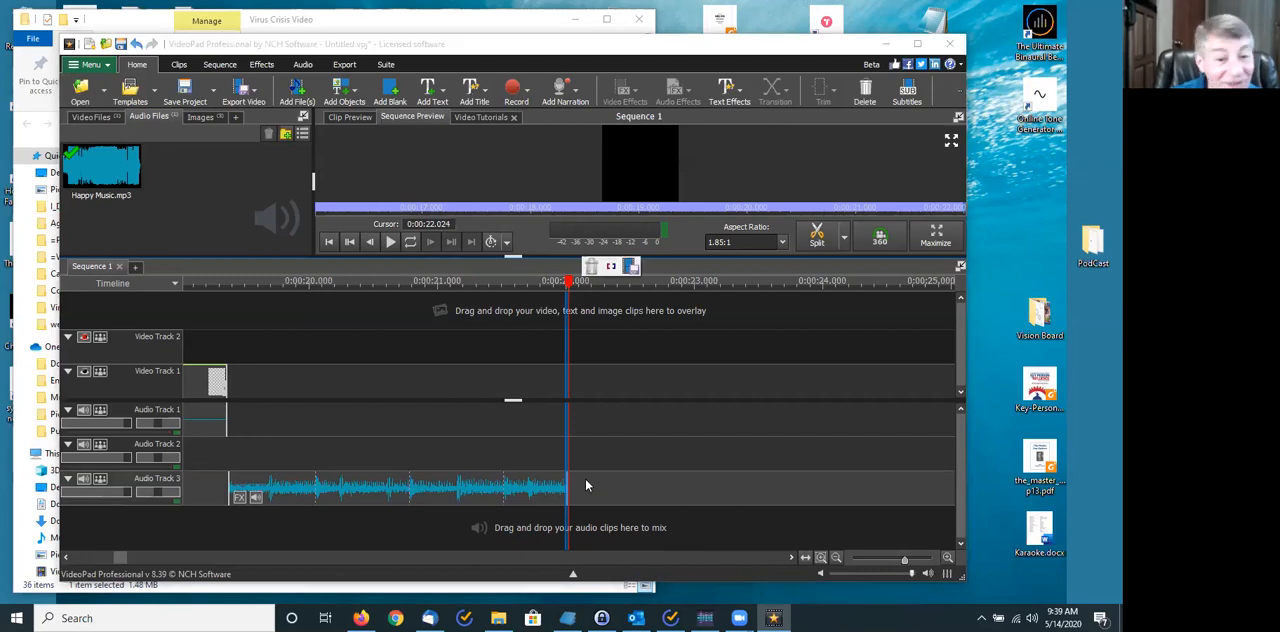
left_click(428, 281)
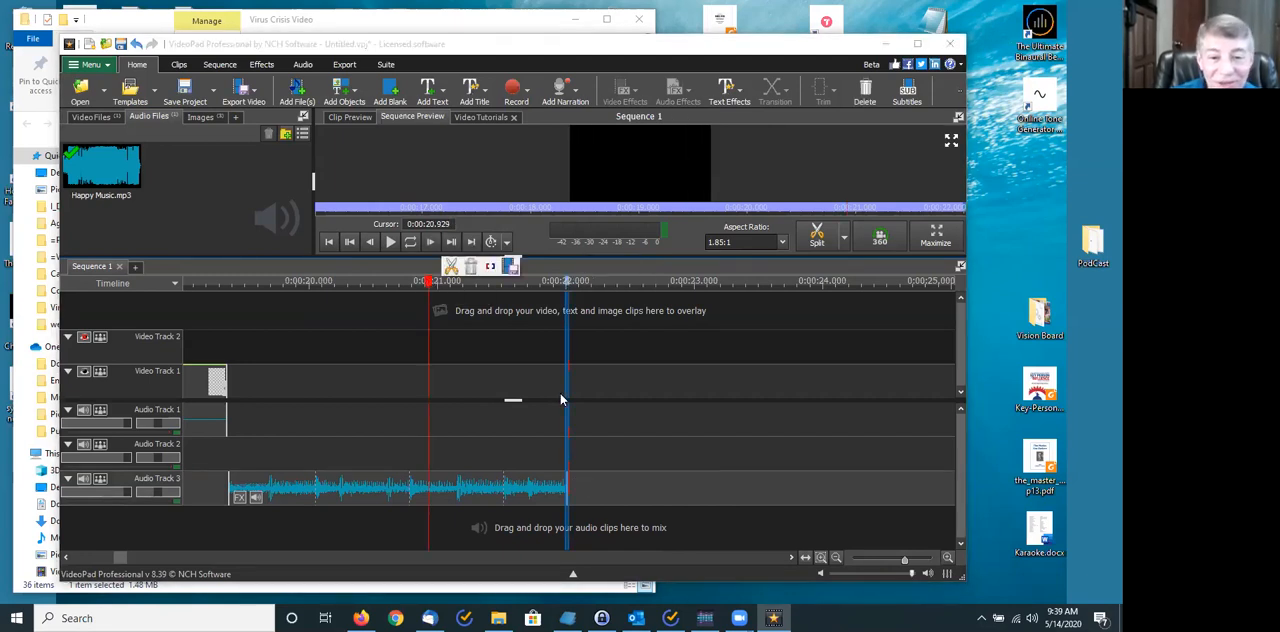
left_click(588, 491)
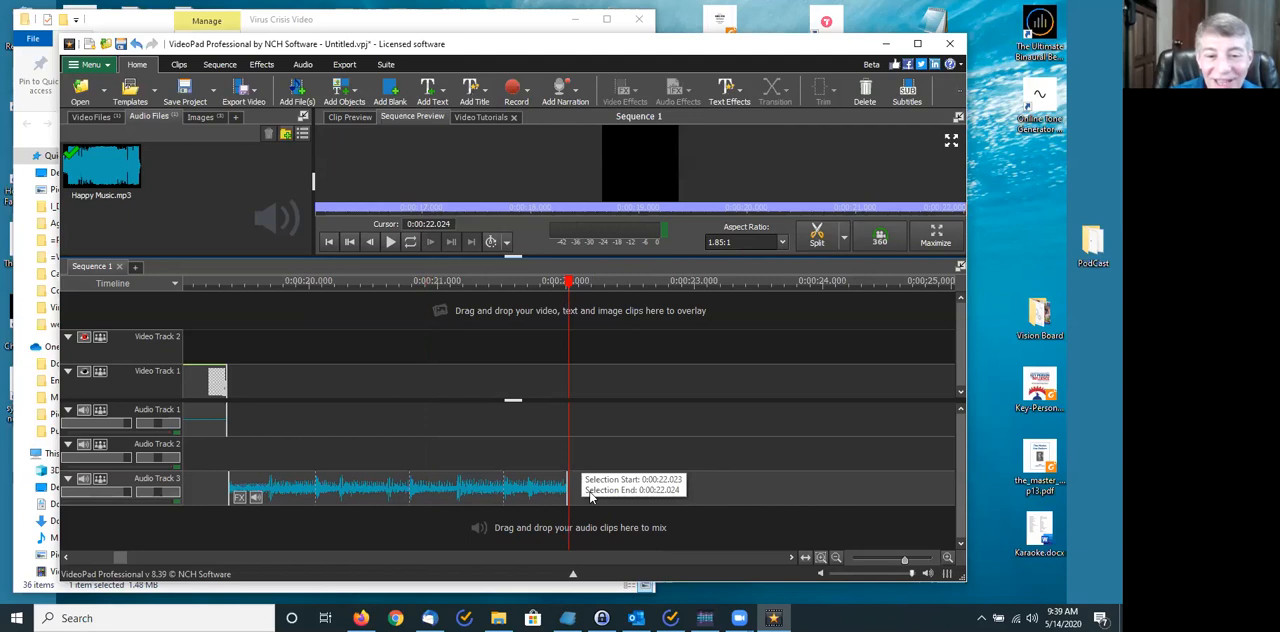
- Undo both music piece deletions and the split at 0:00:33.356
key("ctrl+v")
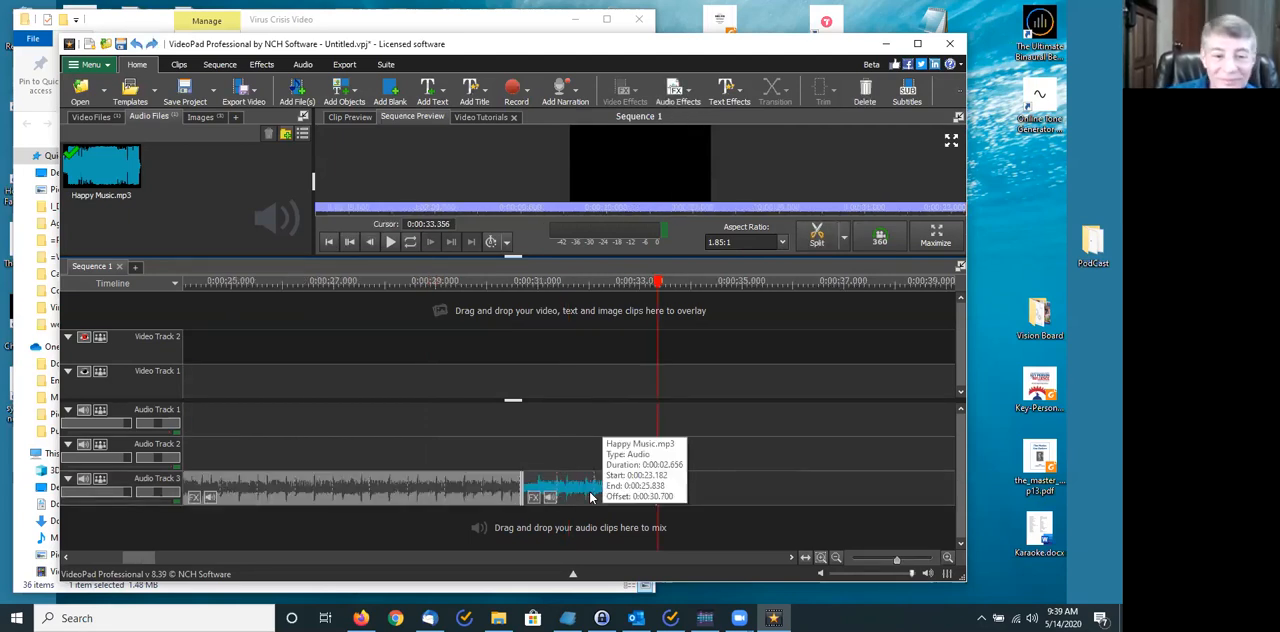
key("ctrl+v")
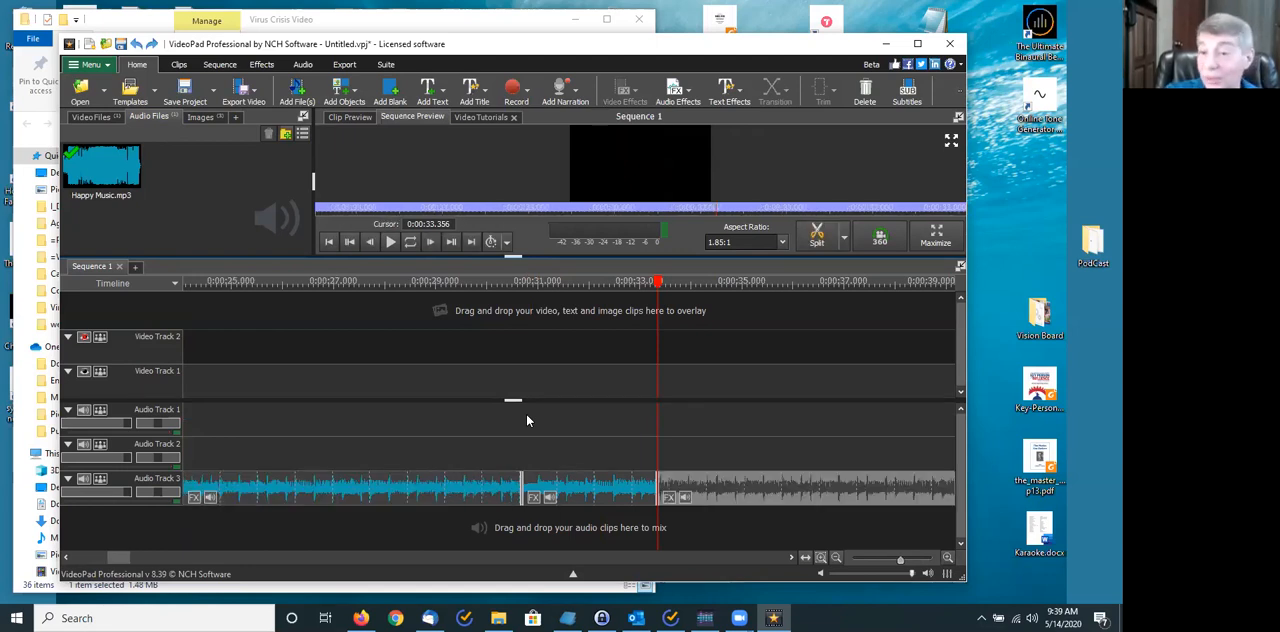
key("ctrl+z")
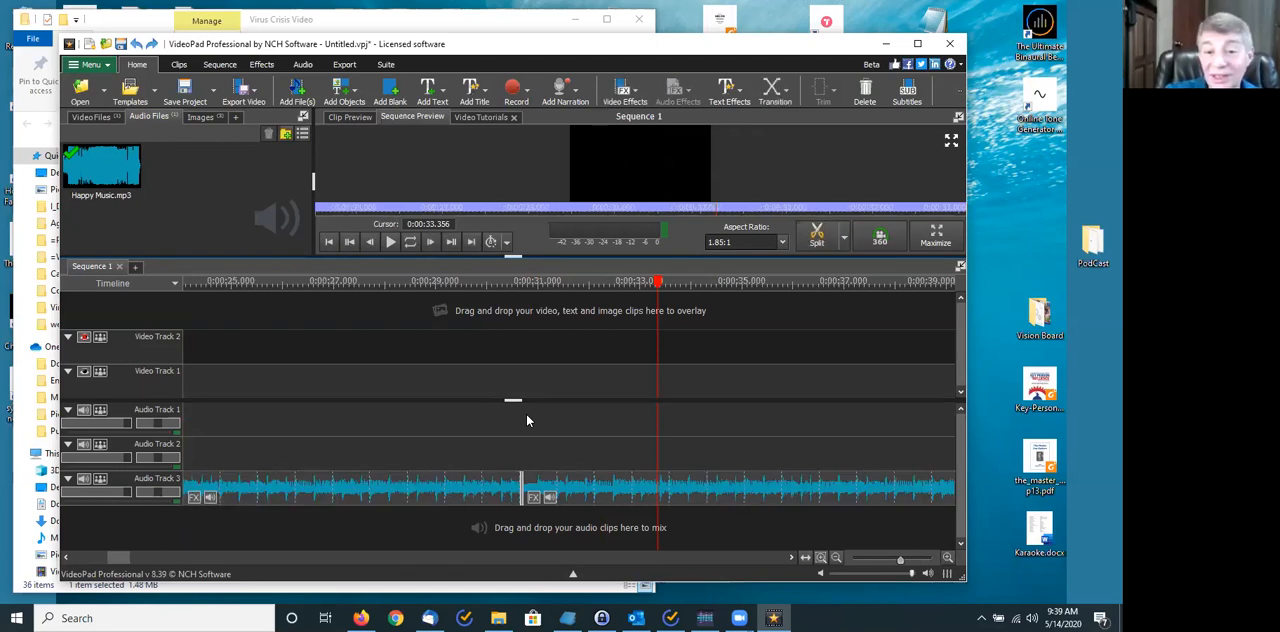
- Split the music on Audio Track 3 at 0:00:34.911 and delete everything after that point
left_click(680, 281)
left_click(737, 281)
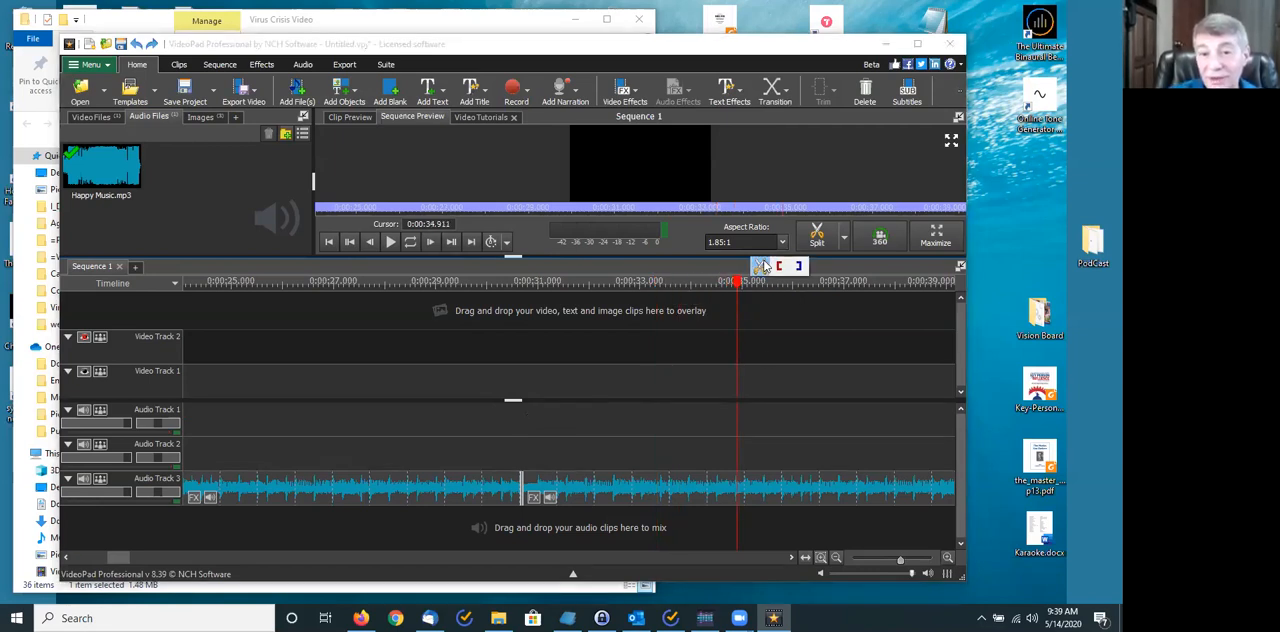
left_click(763, 265)
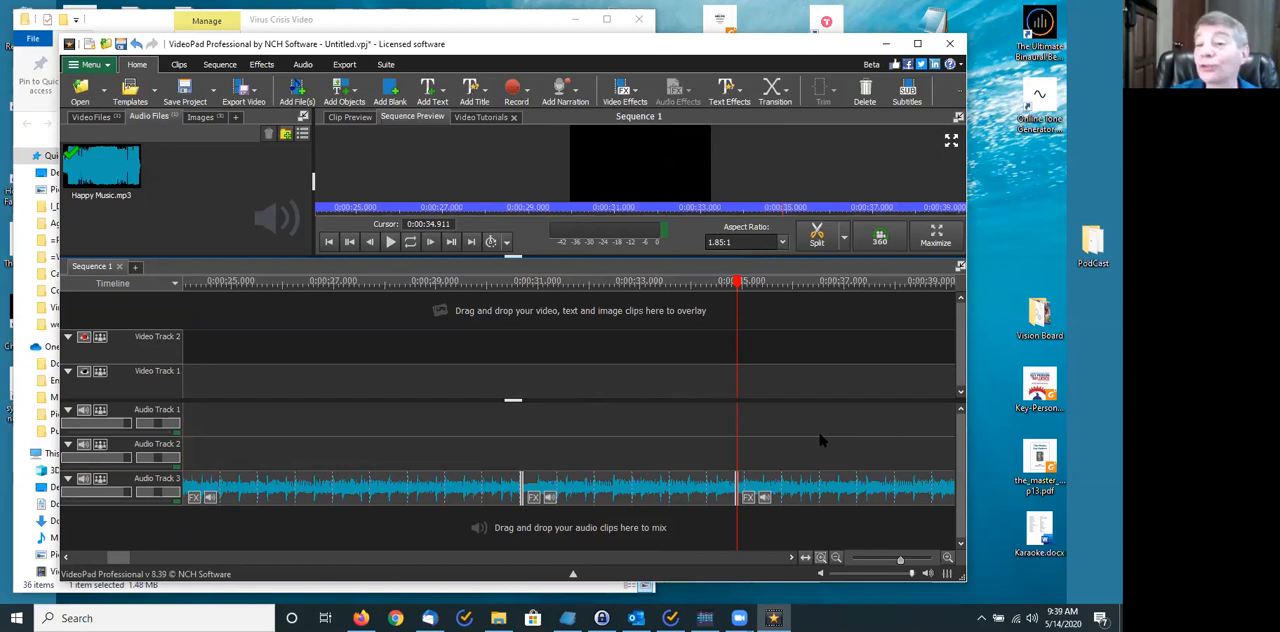
left_click(805, 485)
key("Delete")
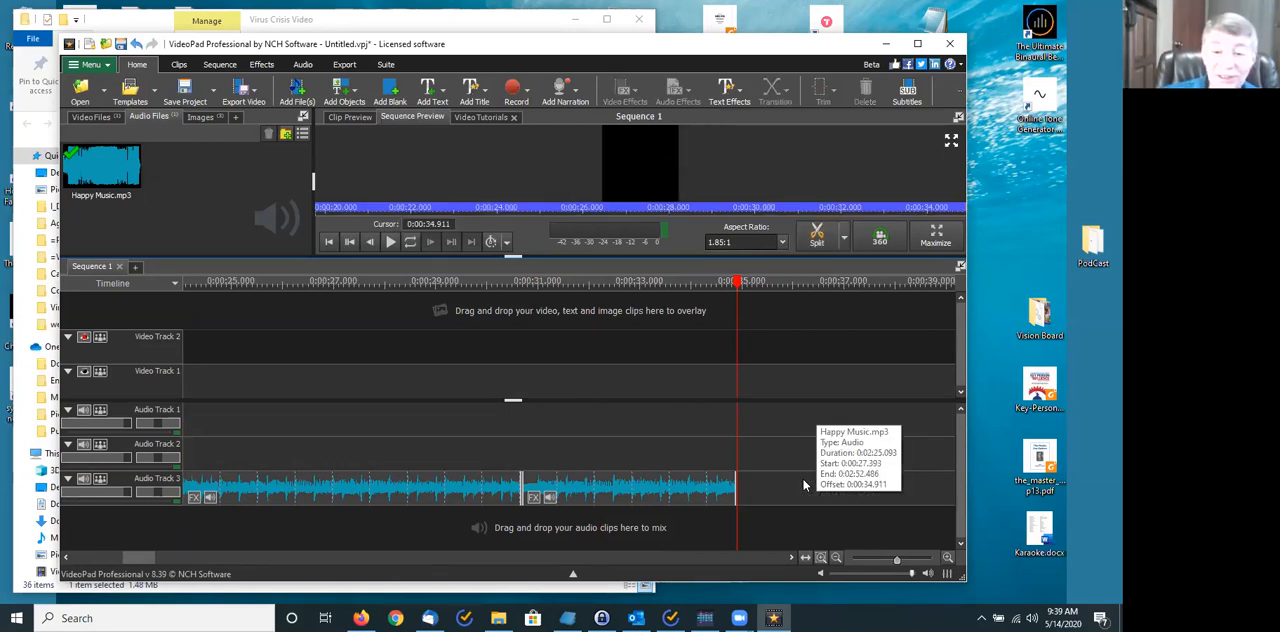
- Delete the longer music piece ahead of the short remaining section on Audio Track 3
left_click(452, 490)
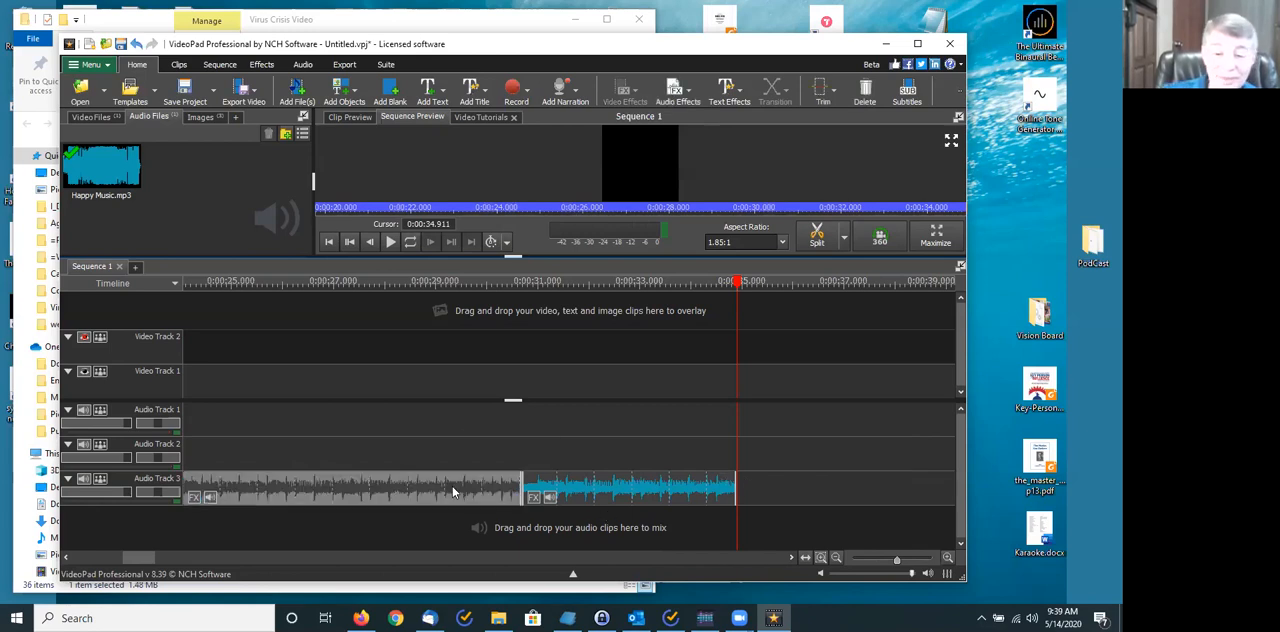
key("Delete")
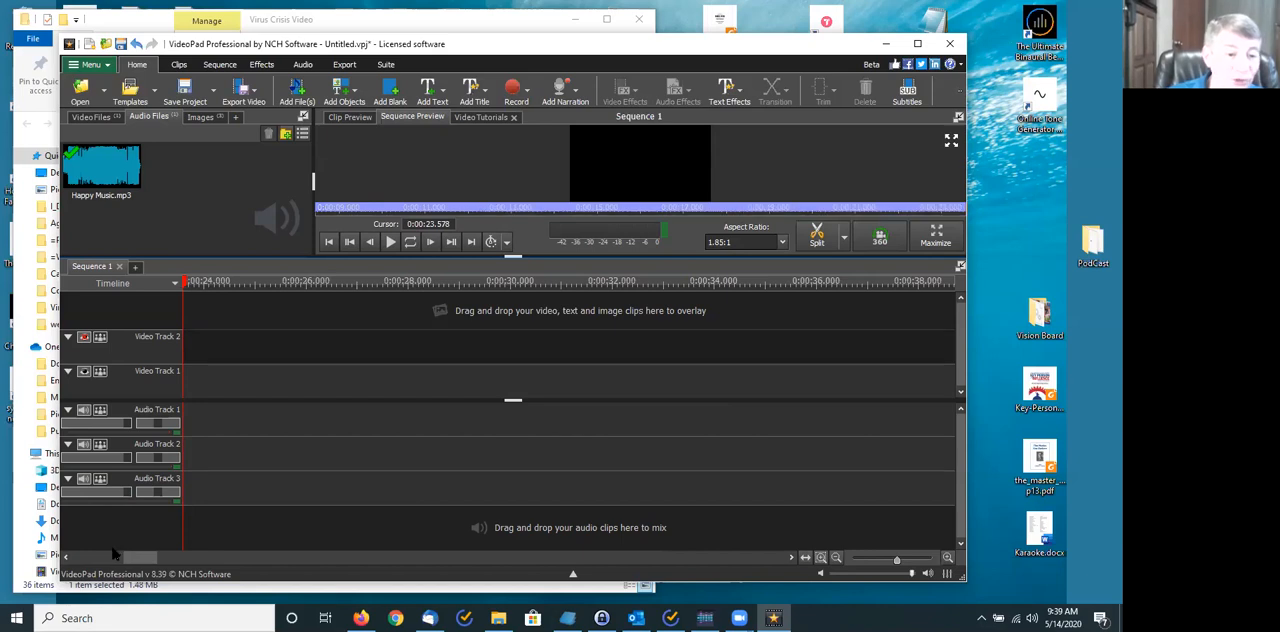
left_click_drag(136, 552, 120, 554)
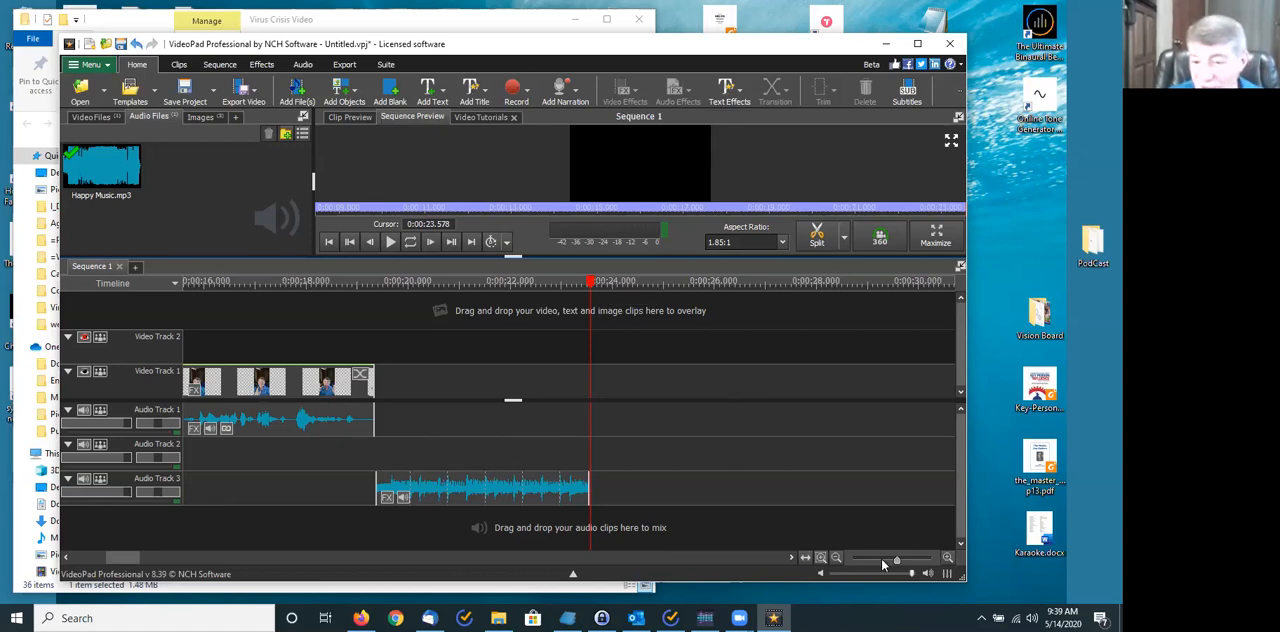
- Trim the end of the remaining Happy Music.mp3 clip back to 0:00:22.322 on the timeline
left_click_drag(897, 561, 903, 562)
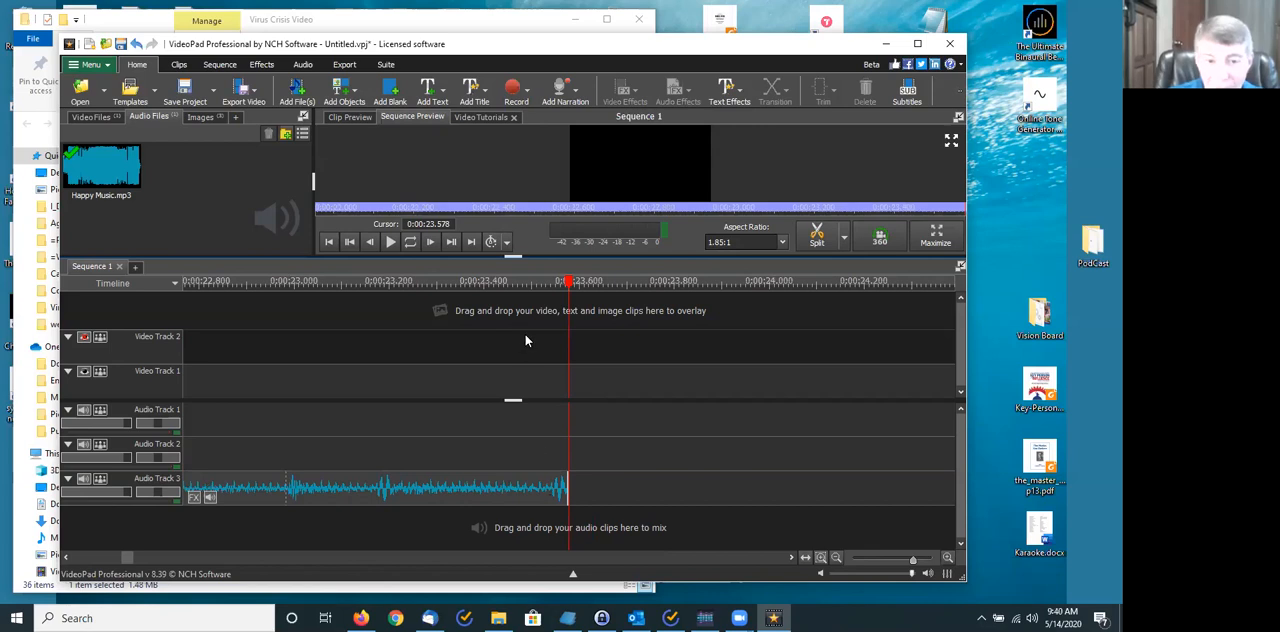
left_click(409, 283)
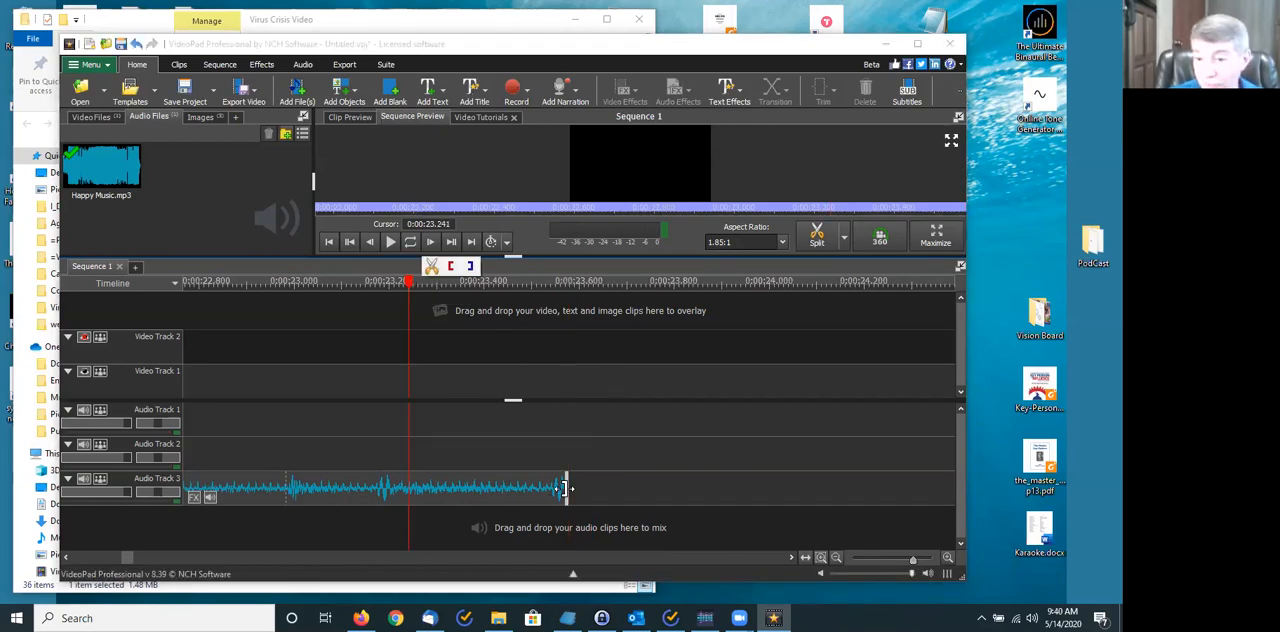
left_click_drag(565, 488, 545, 488)
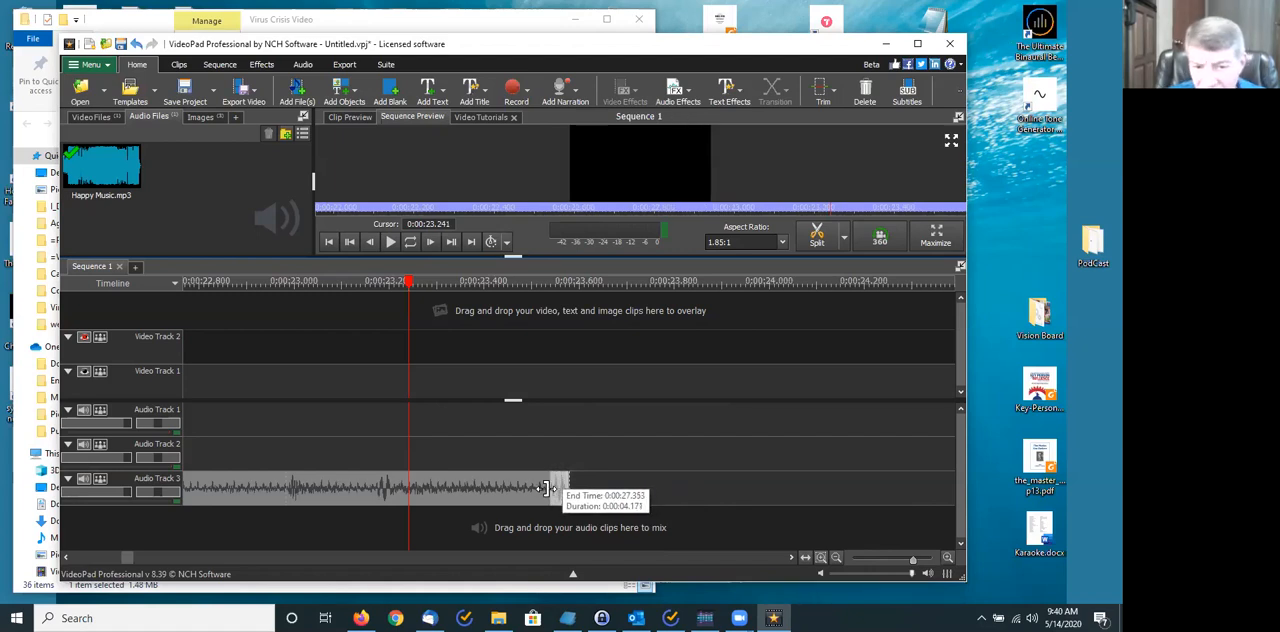
left_click_drag(545, 488, 195, 489)
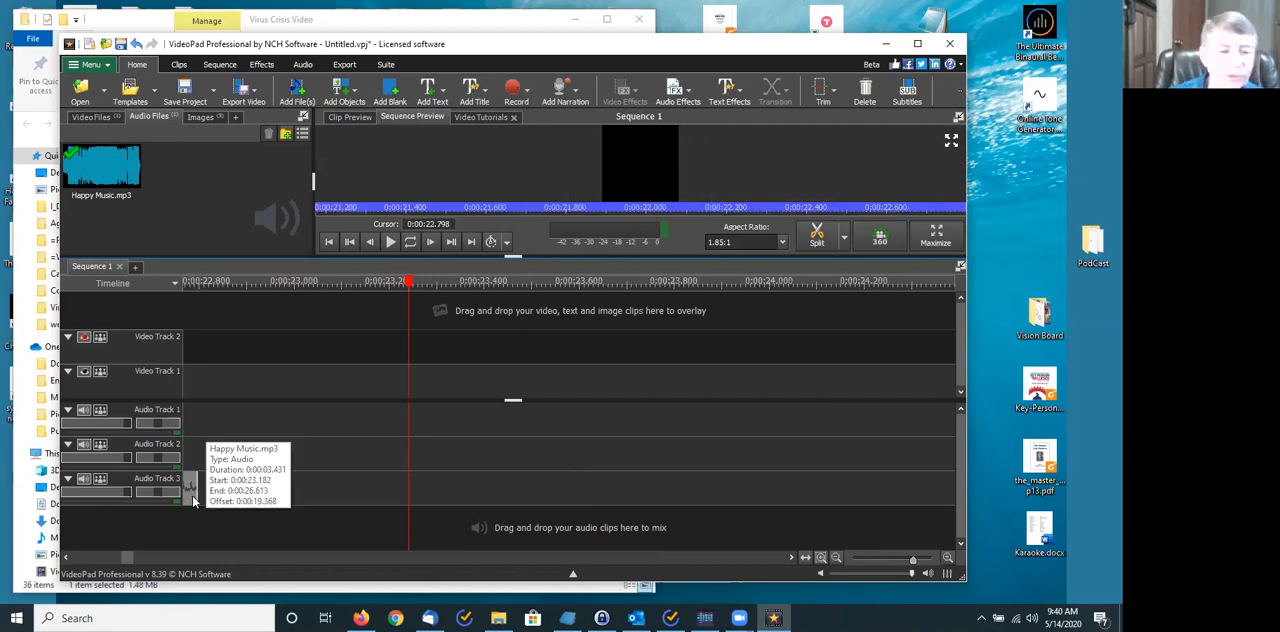
left_click_drag(123, 558, 123, 562)
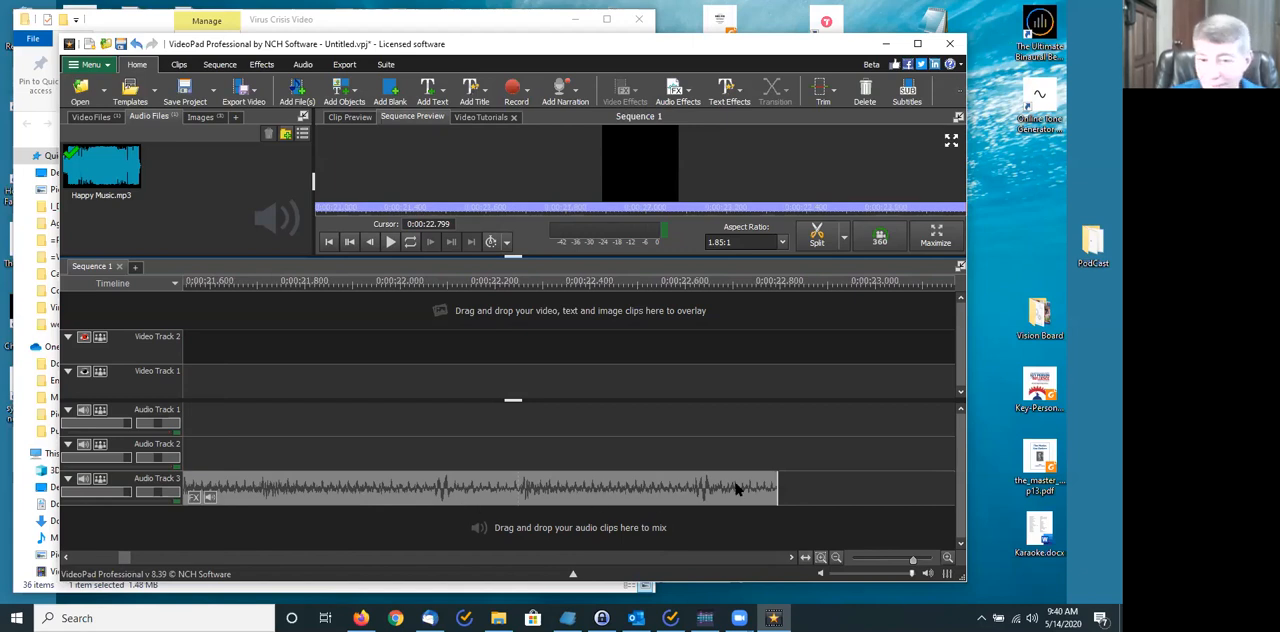
left_click_drag(778, 477, 553, 483)
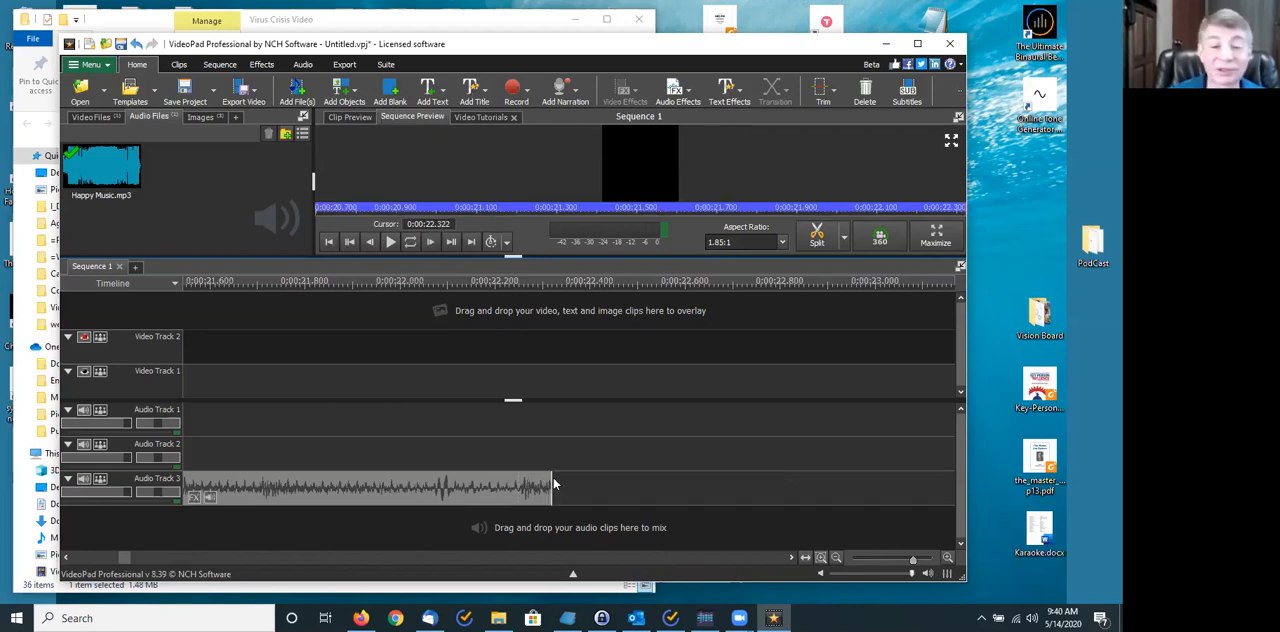
- Move the trimmed Happy Music.mp3 clip to the very start of Audio Track 2, under the title
left_click_drag(913, 560, 883, 562)
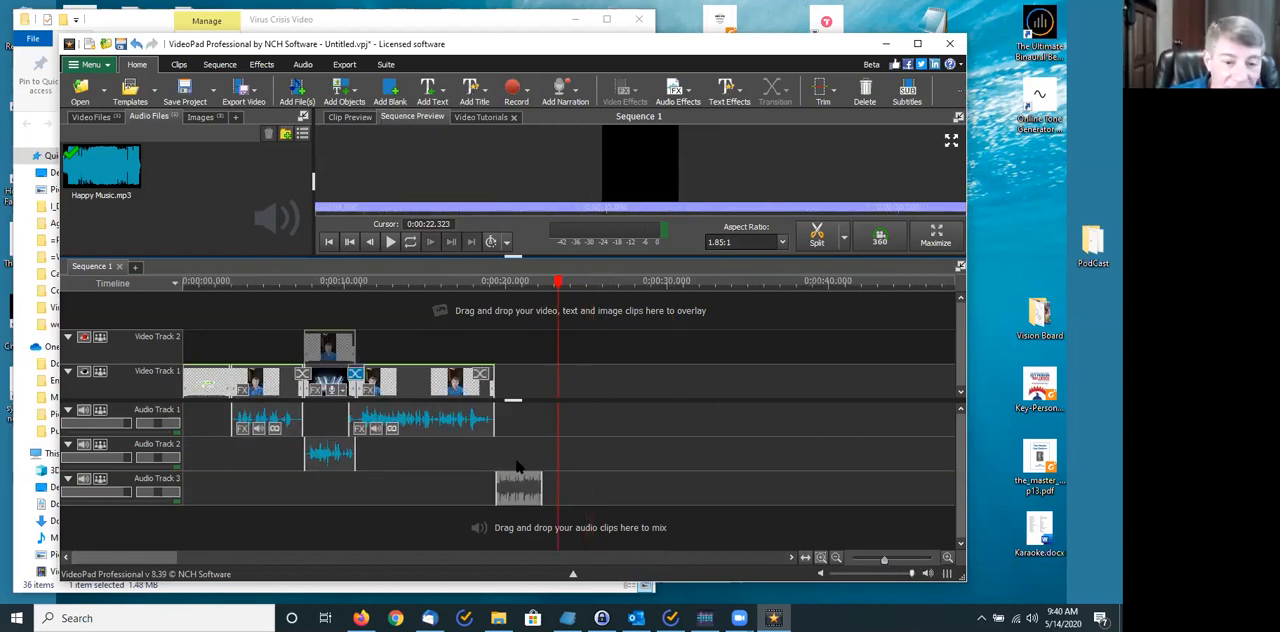
left_click_drag(517, 485, 199, 445)
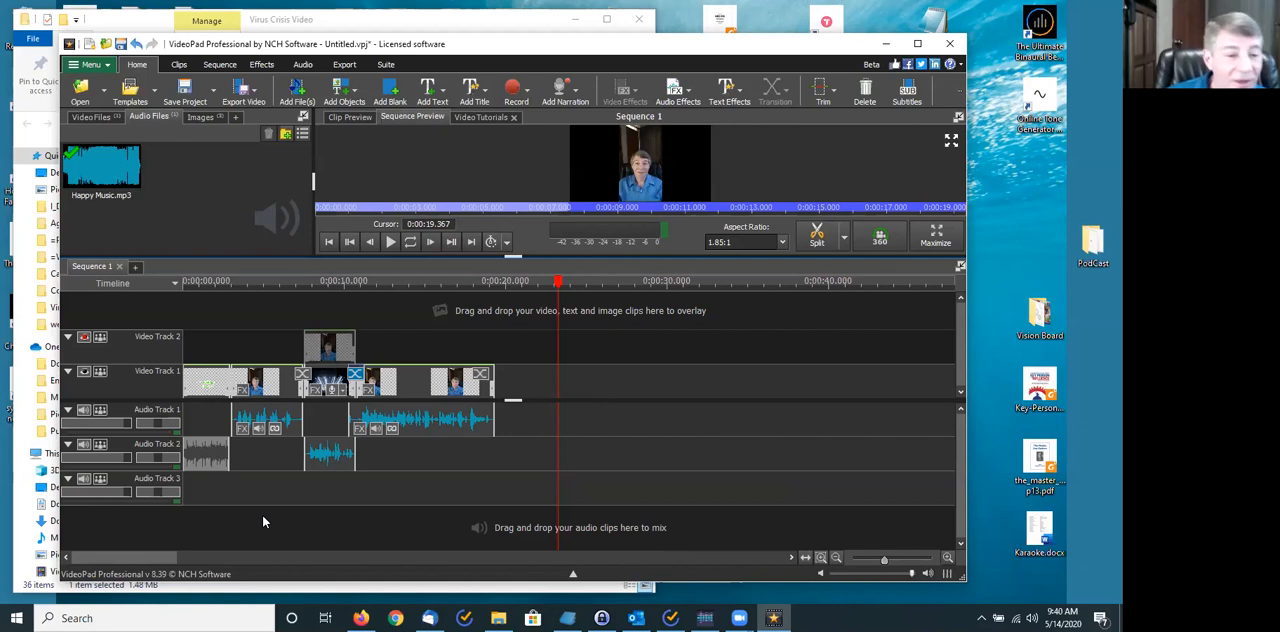
- Extend the intro music clip to 3 seconds and apply a 3-second fade out from the end of the clip
left_click_drag(228, 454, 229, 454)
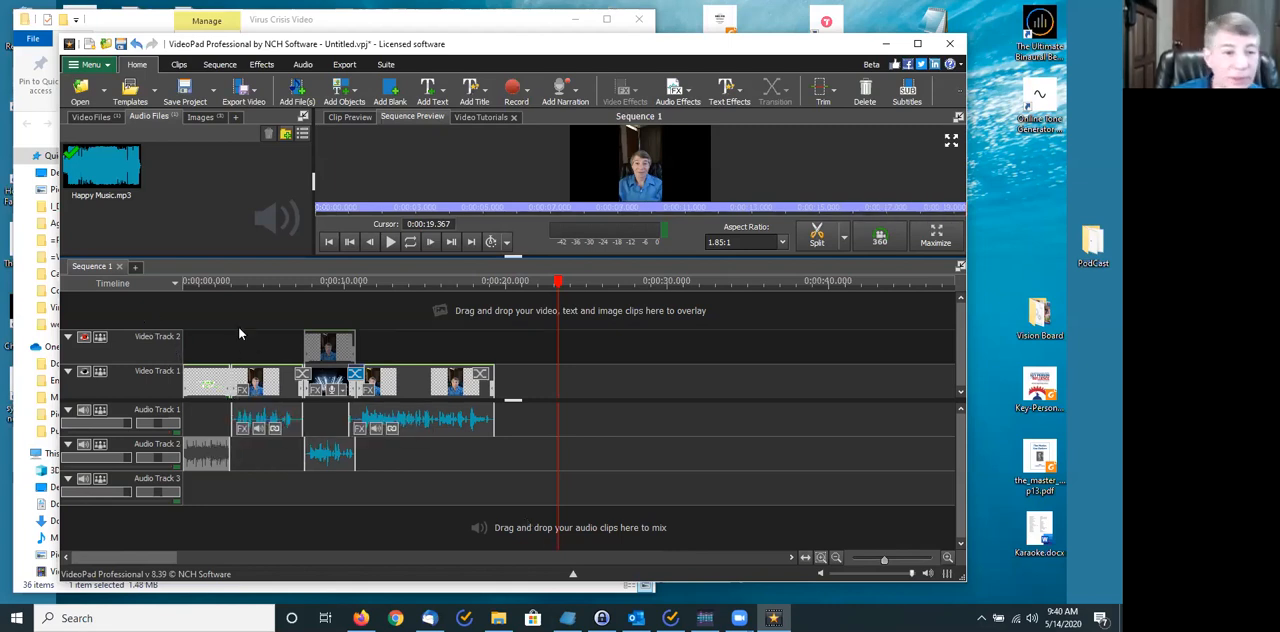
left_click(197, 281)
left_click_drag(884, 557, 906, 566)
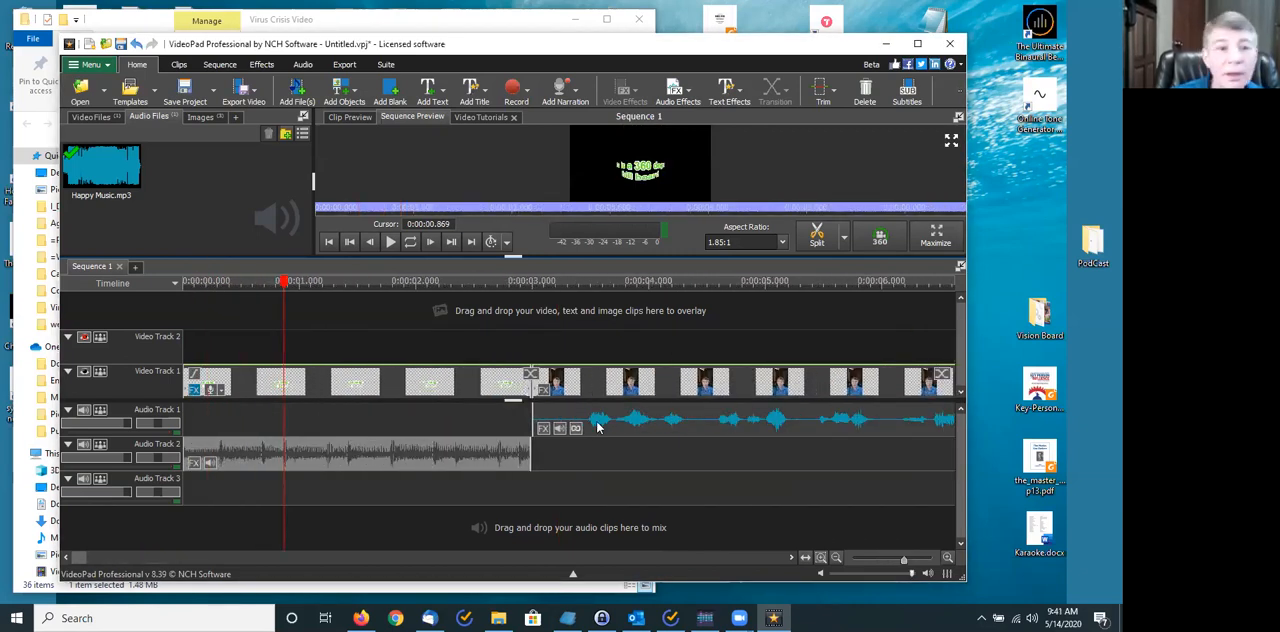
right_click(460, 454)
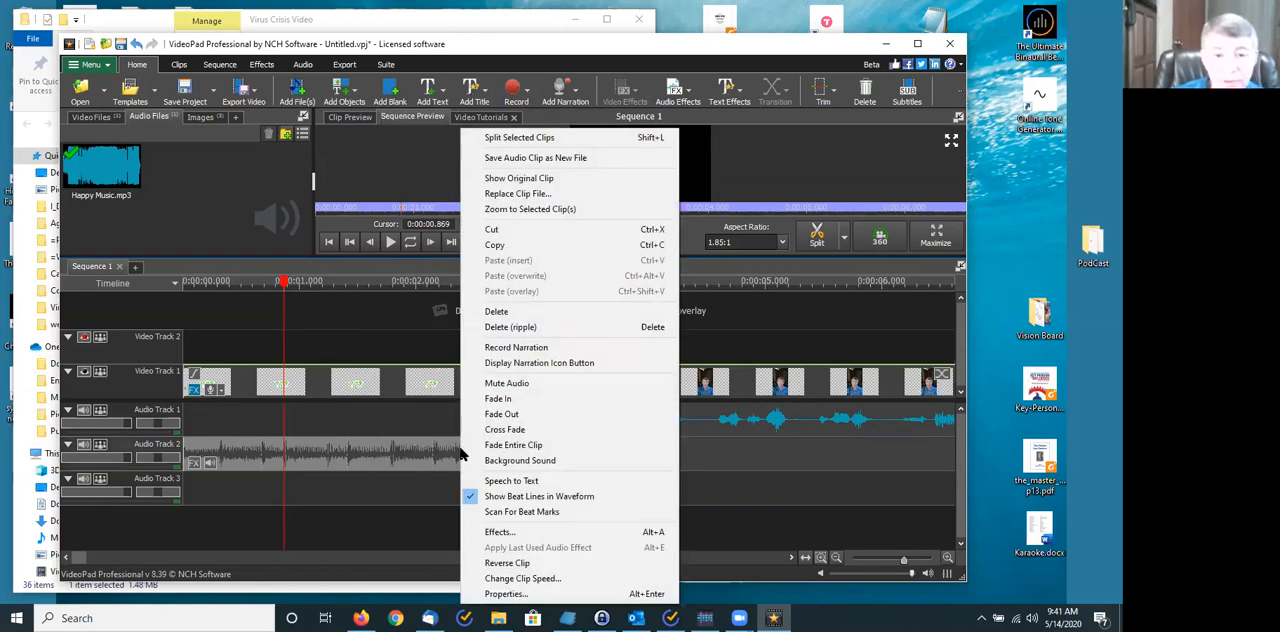
left_click(505, 416)
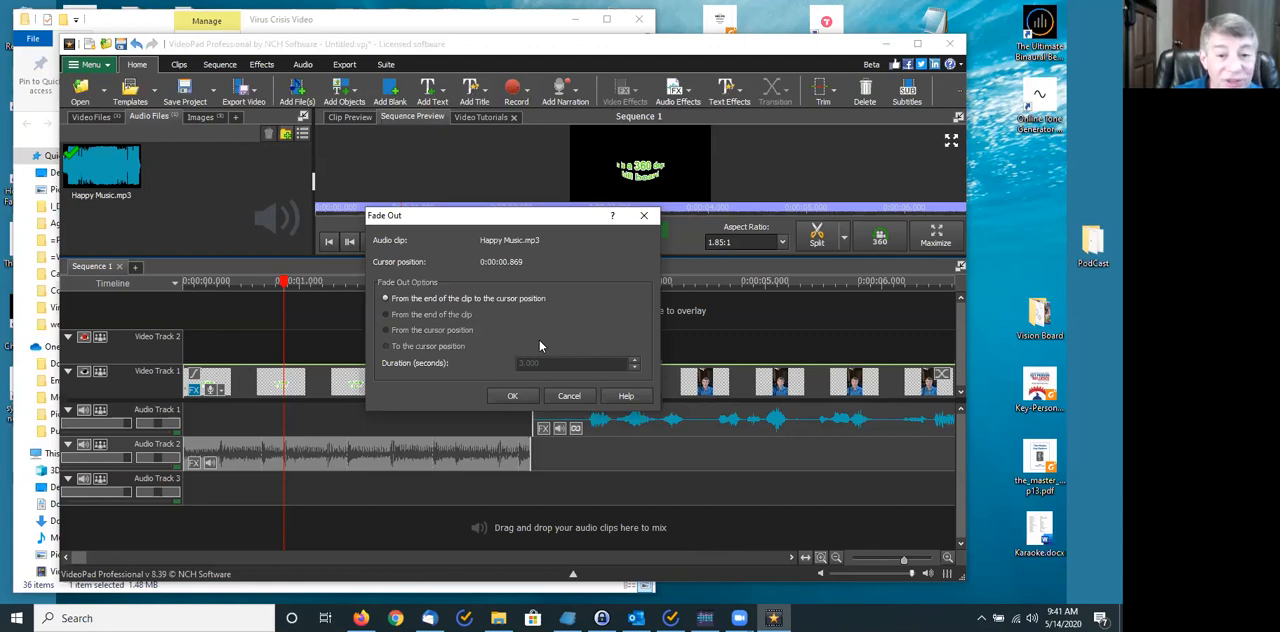
left_click(448, 317)
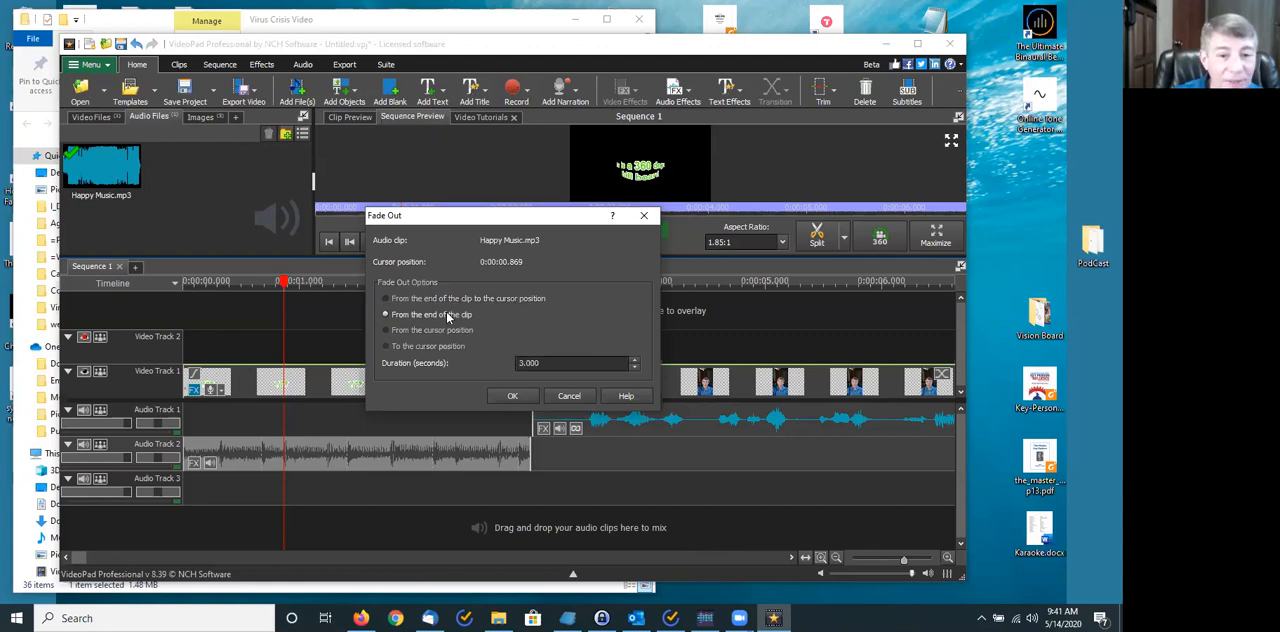
left_click(512, 396)
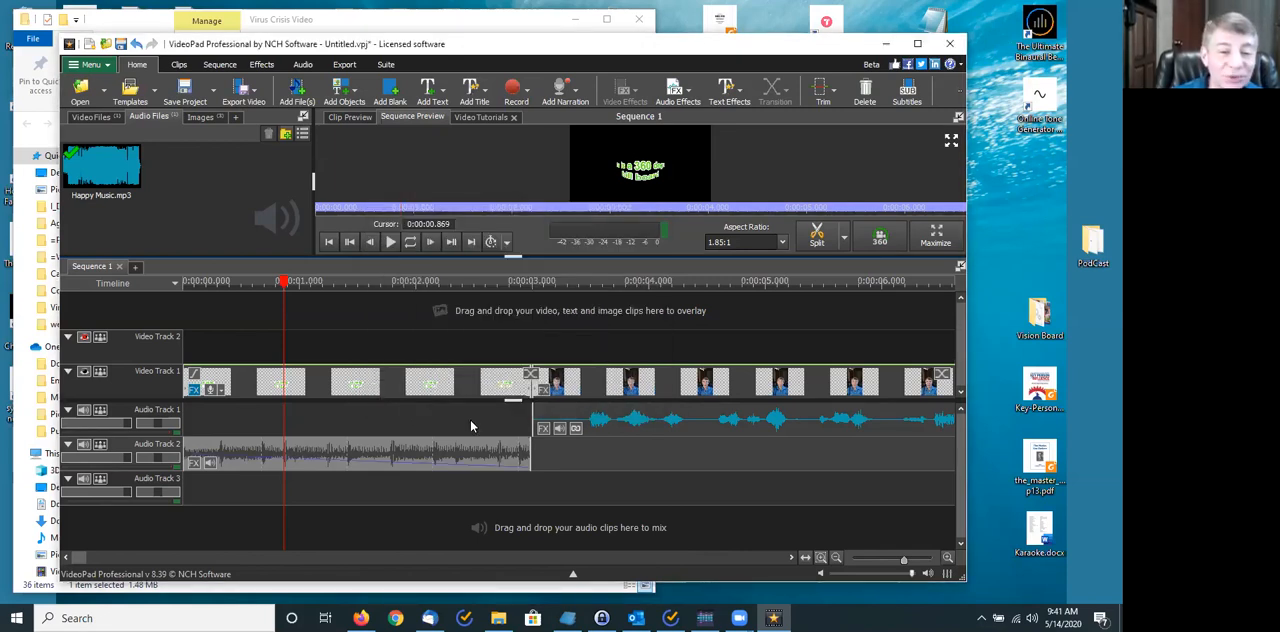
- Try to shorten the intro music's fade out to 1 second from the end of the clip
right_click(427, 455)
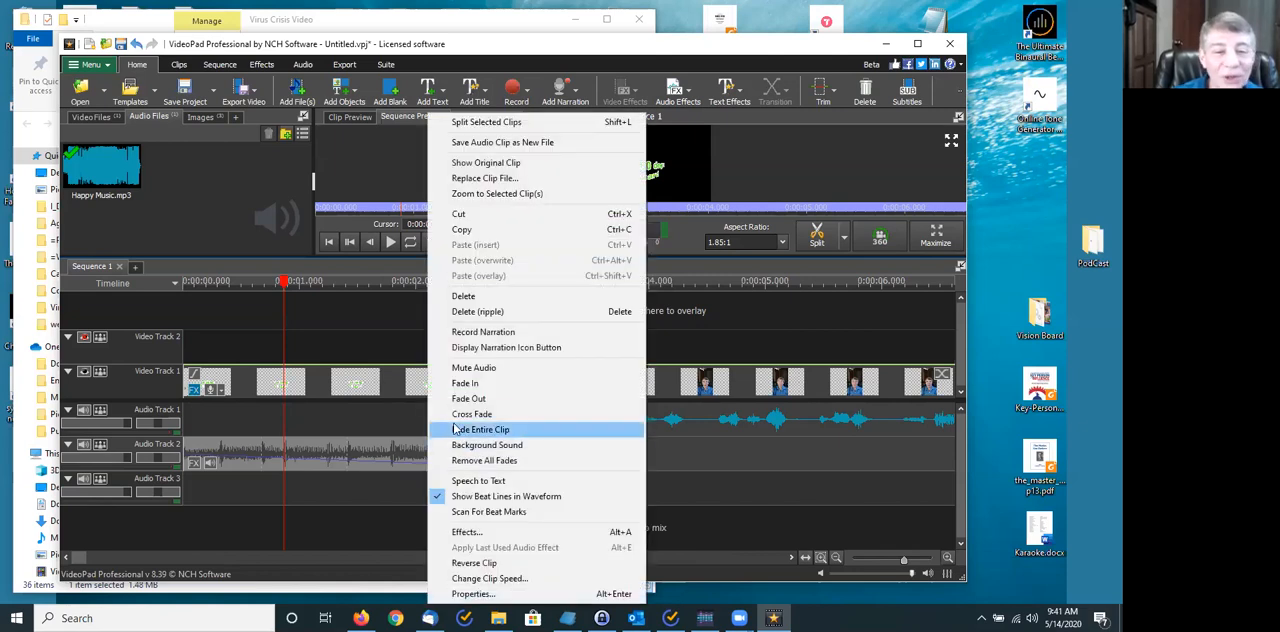
left_click(485, 399)
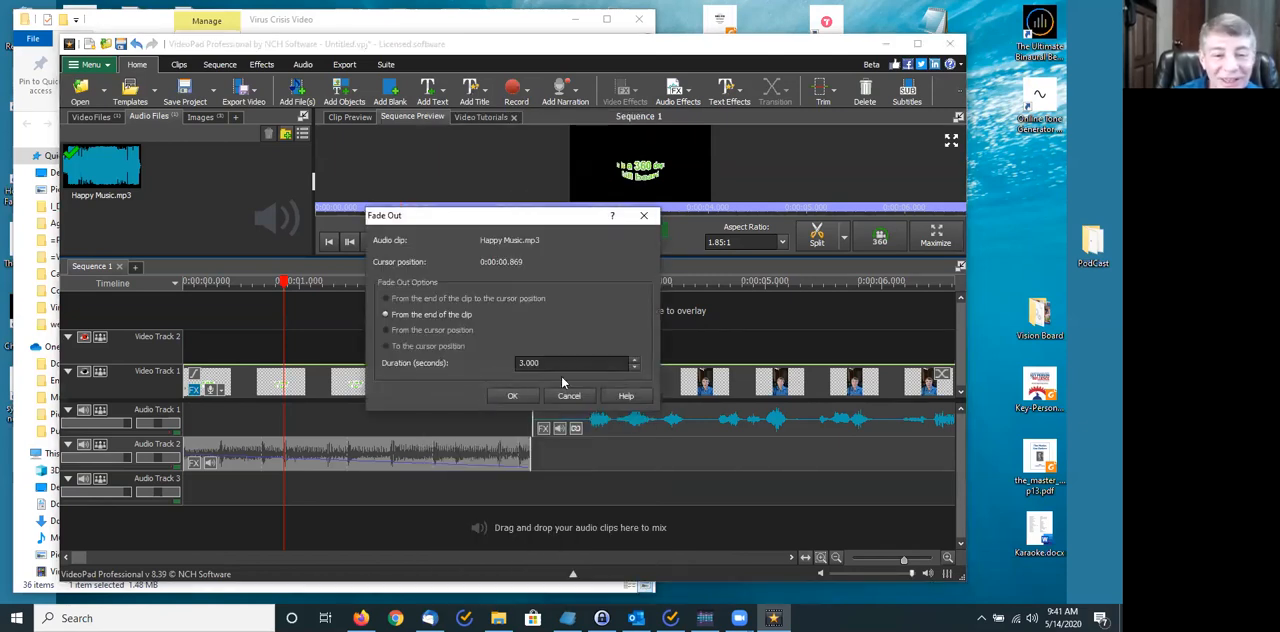
left_click(634, 368)
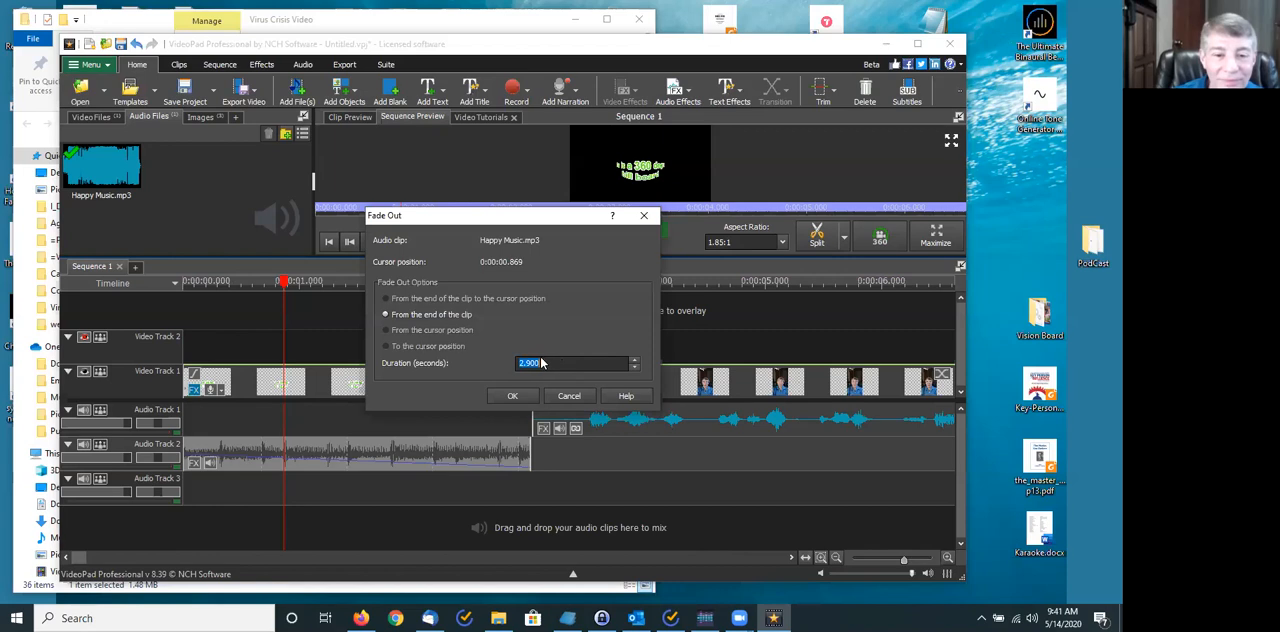
type("1")
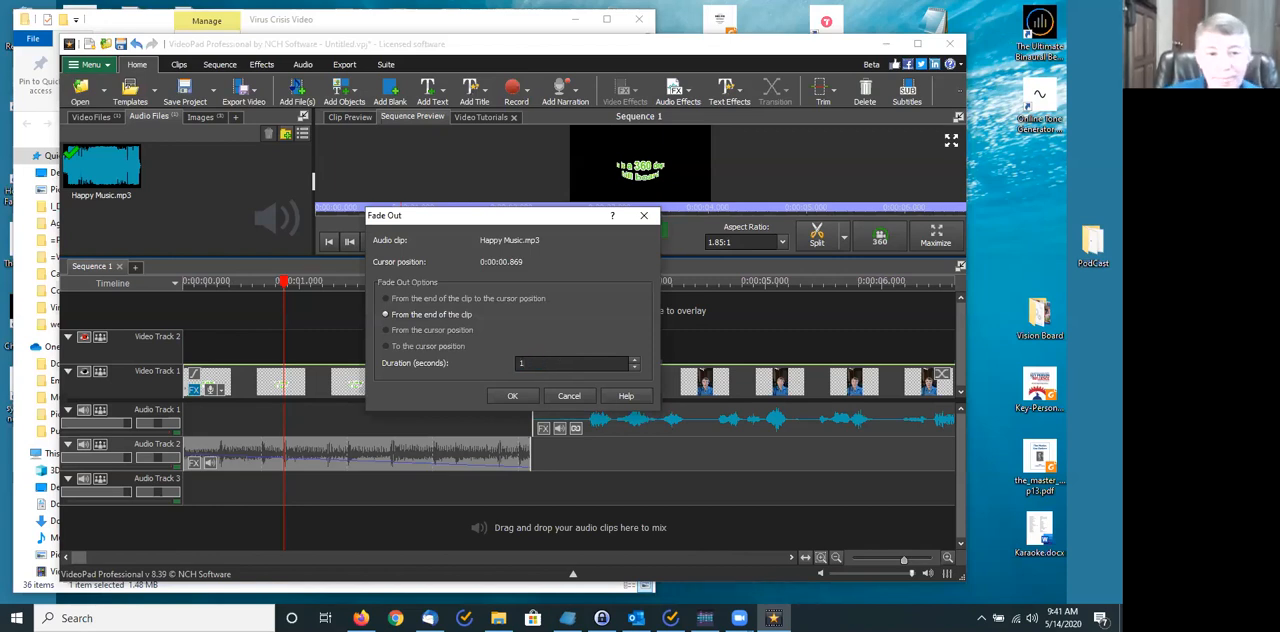
left_click(515, 397)
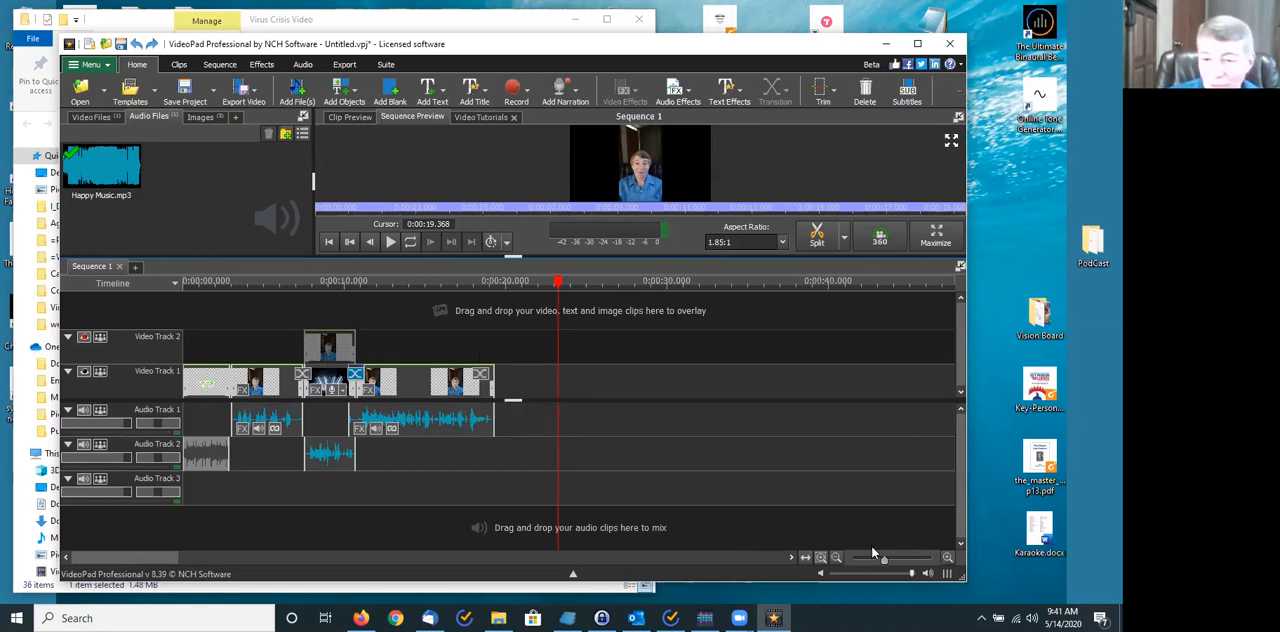
- Apply a 1-second fade out from the end of the intro music clip on Audio Track 2
left_click_drag(884, 560, 911, 562)
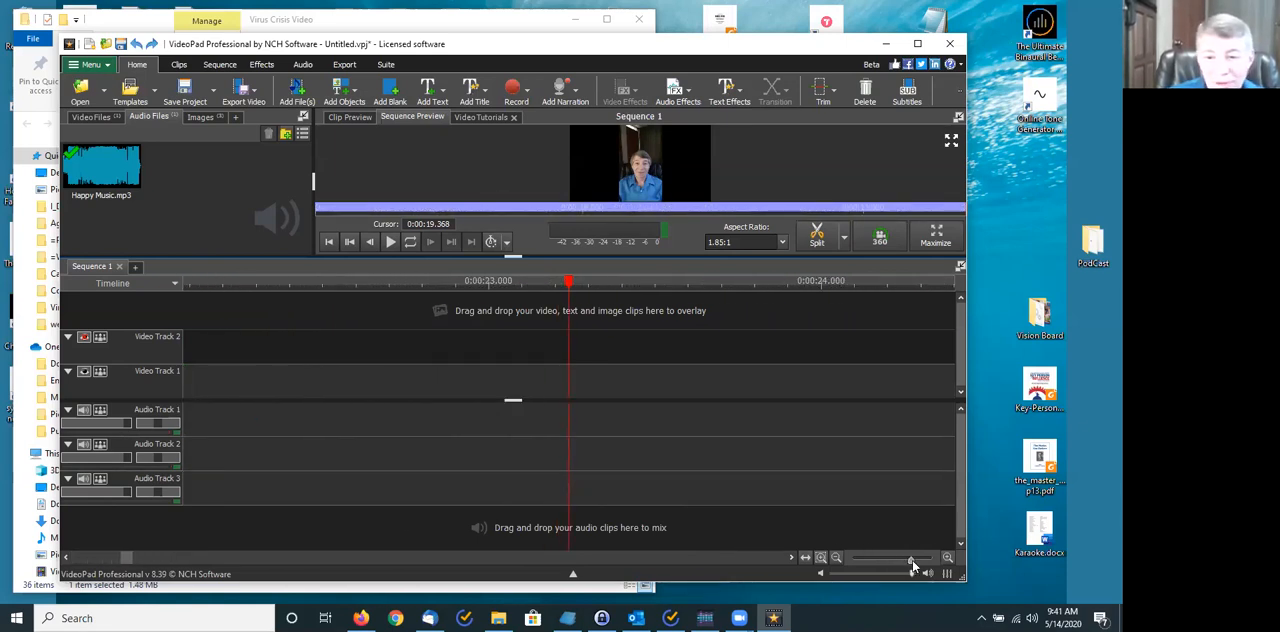
left_click_drag(126, 557, 78, 564)
right_click(262, 458)
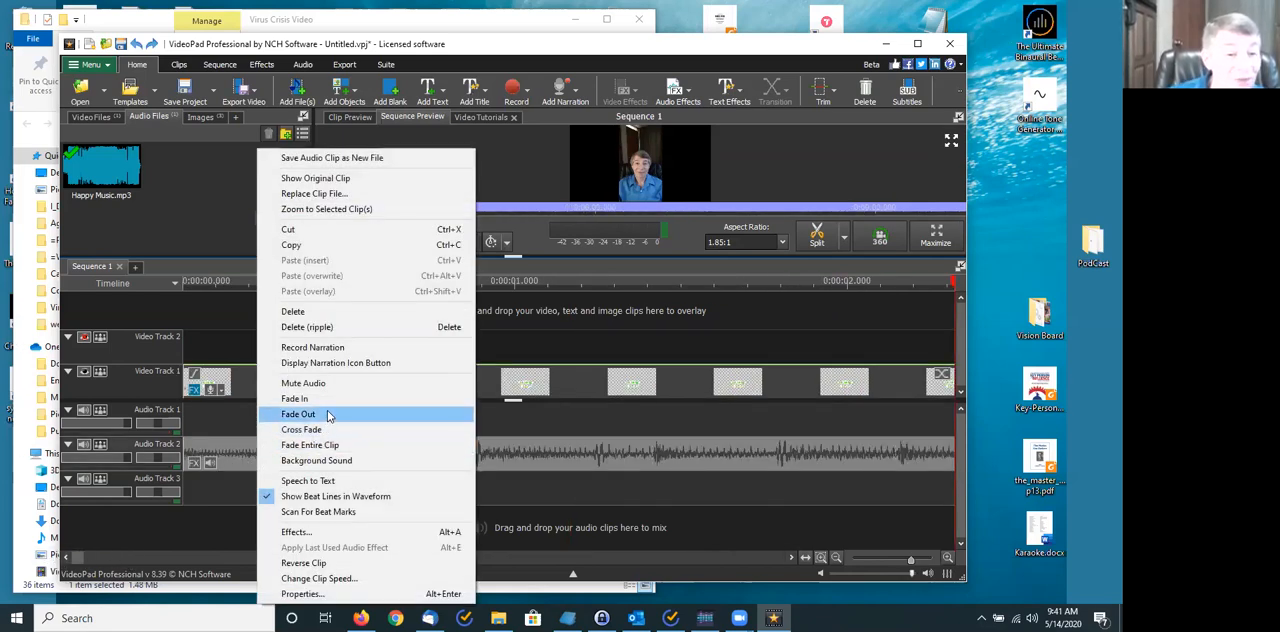
left_click(298, 414)
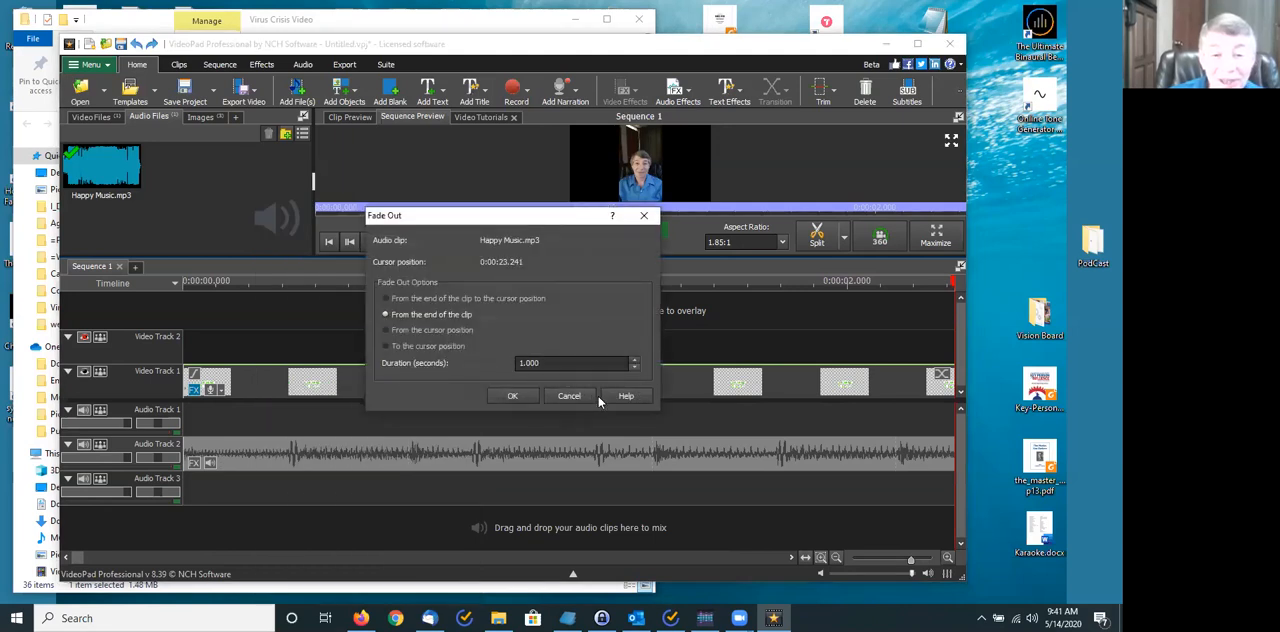
left_click(520, 396)
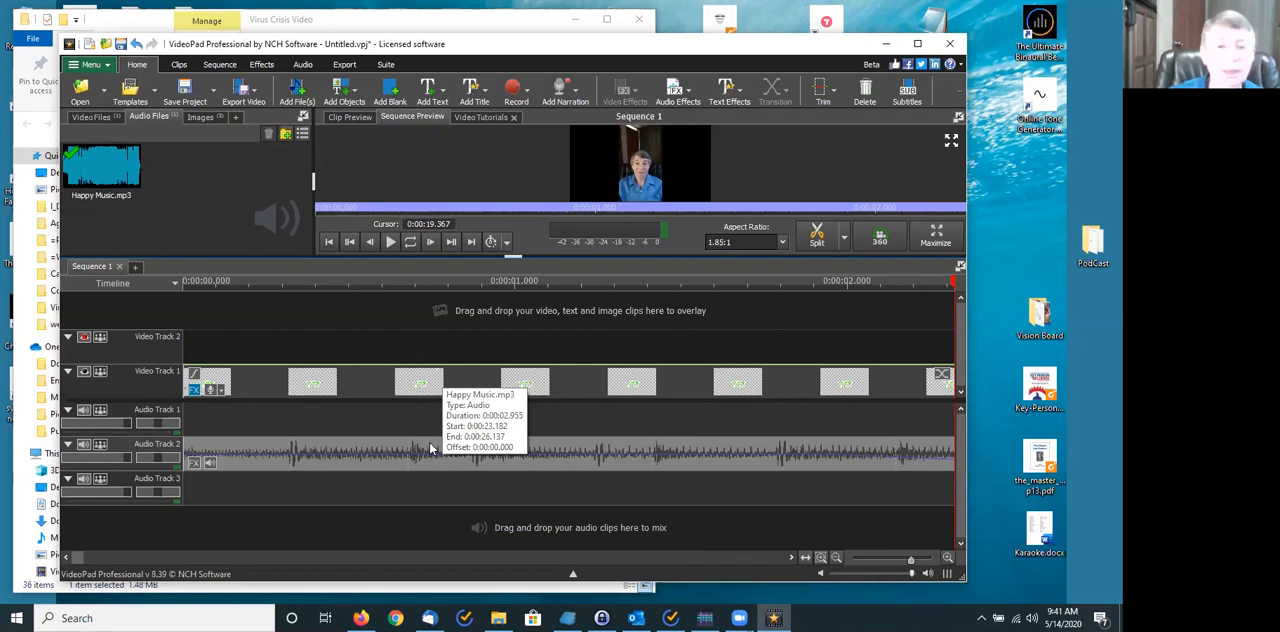
- Play the sequence from the start to check the intro music and its fade out into the talking video
left_click(329, 241)
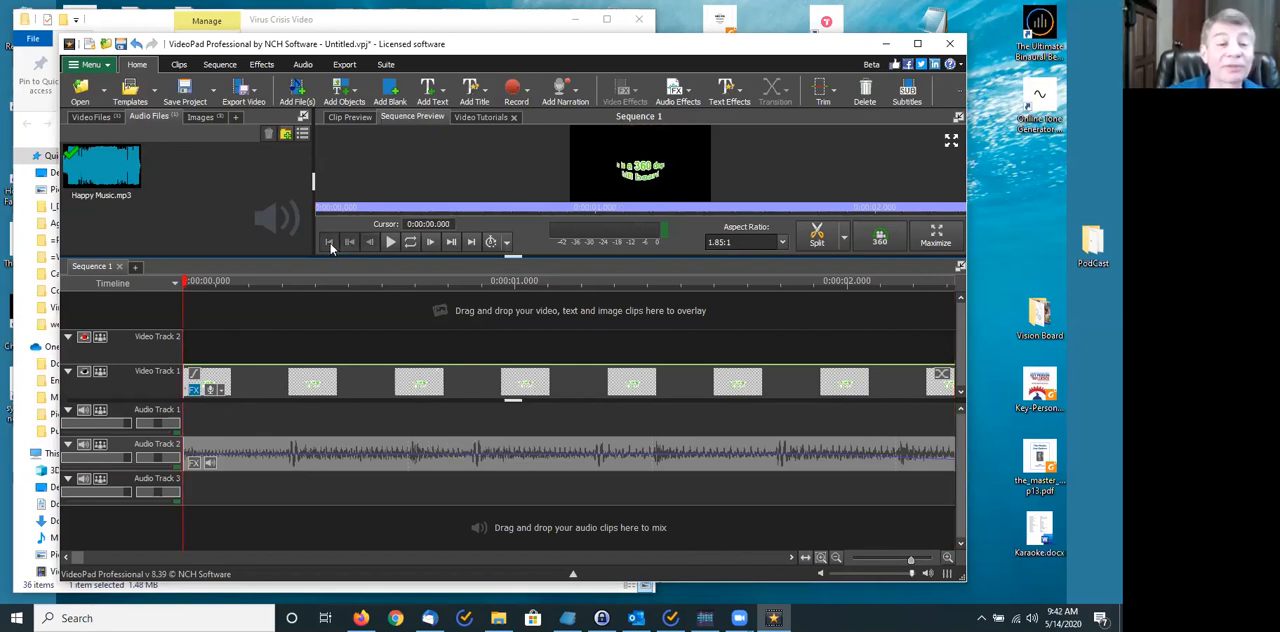
left_click_drag(910, 560, 897, 560)
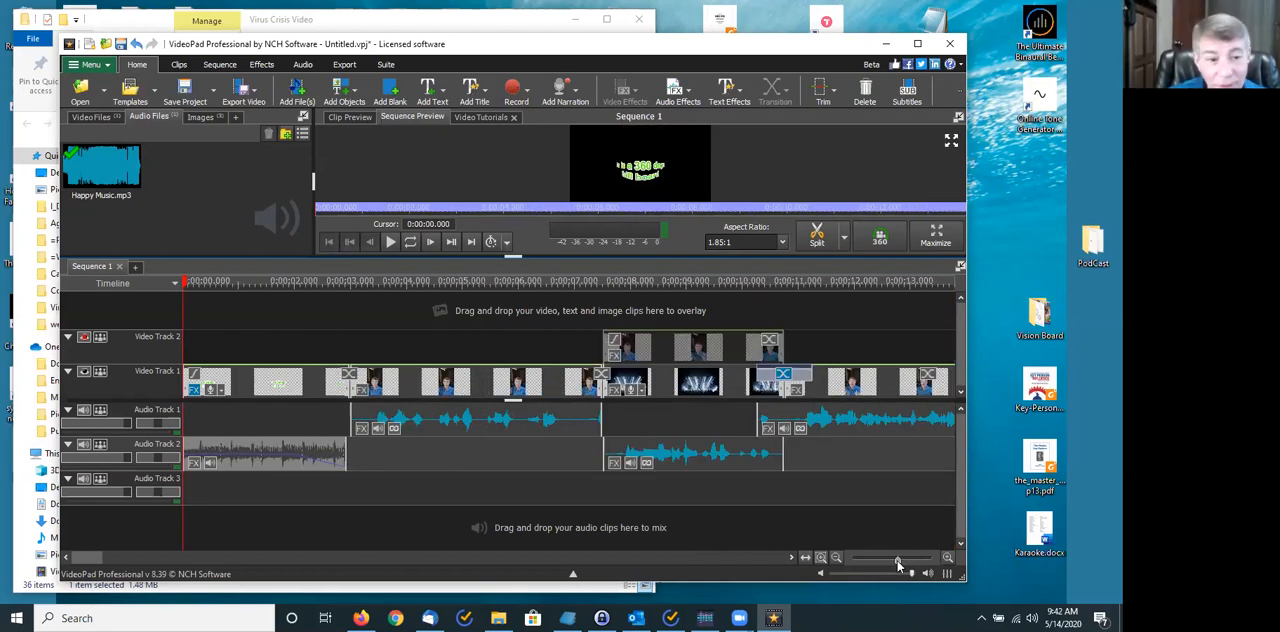
left_click(389, 242)
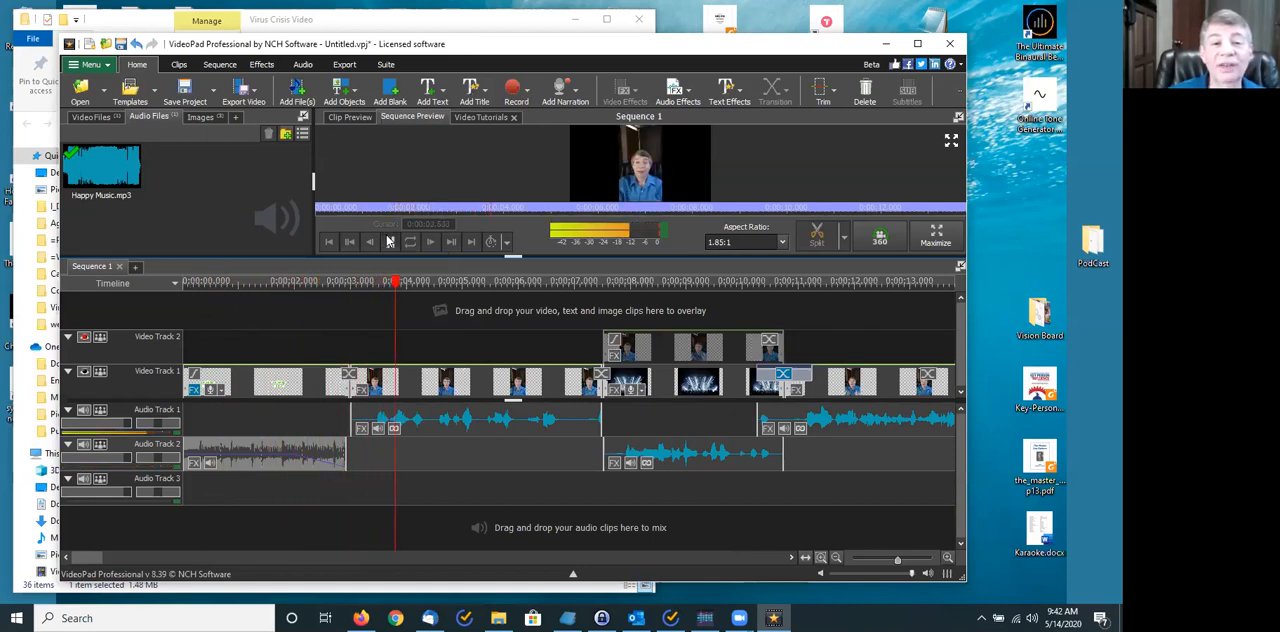
left_click(389, 242)
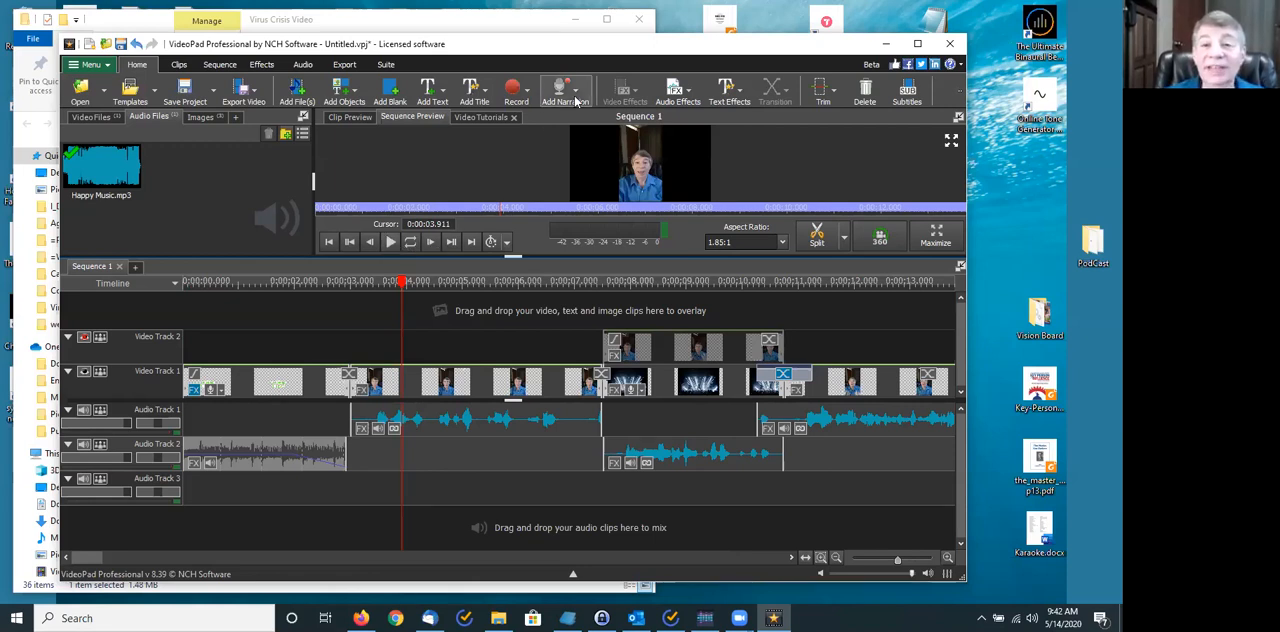
- Add a Simple Text Overlay at 0:00:03.911 with the default title text and move its clip to a new track above Video Track 2
left_click(427, 95)
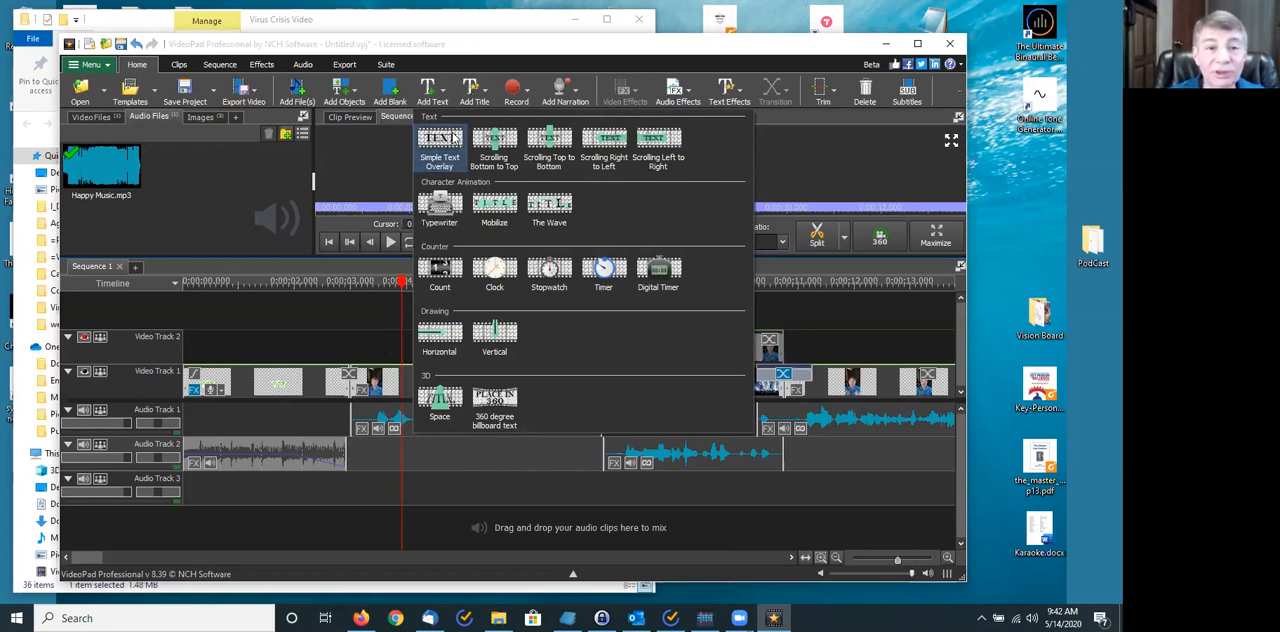
left_click(452, 137)
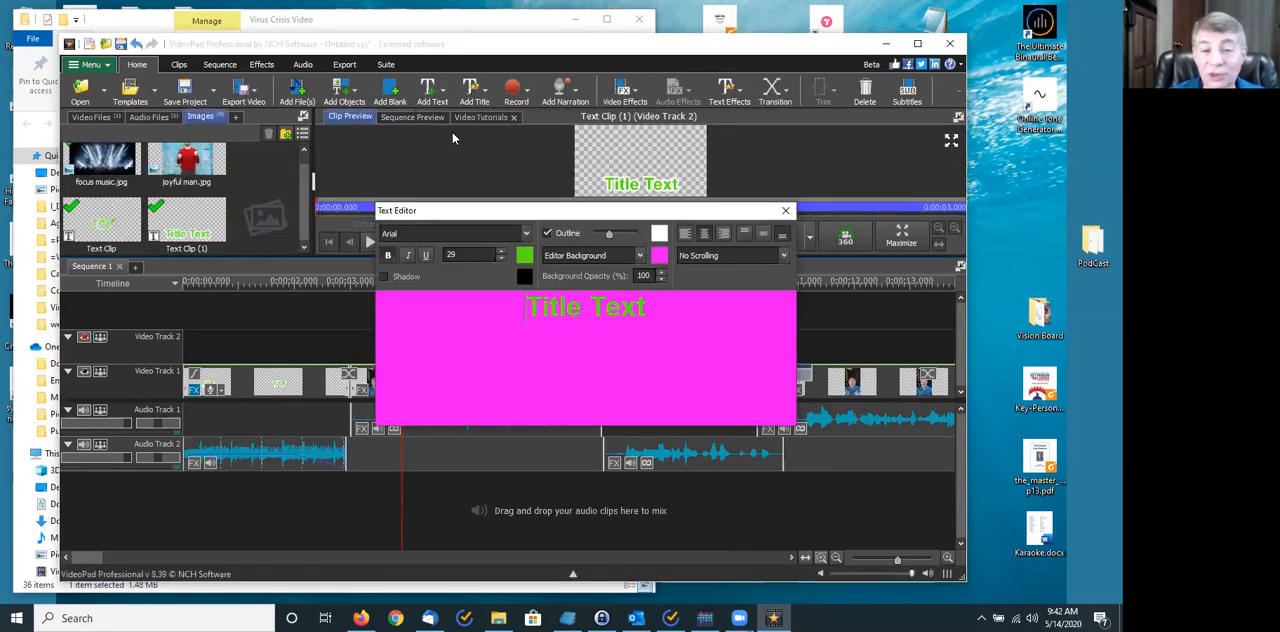
left_click(840, 315)
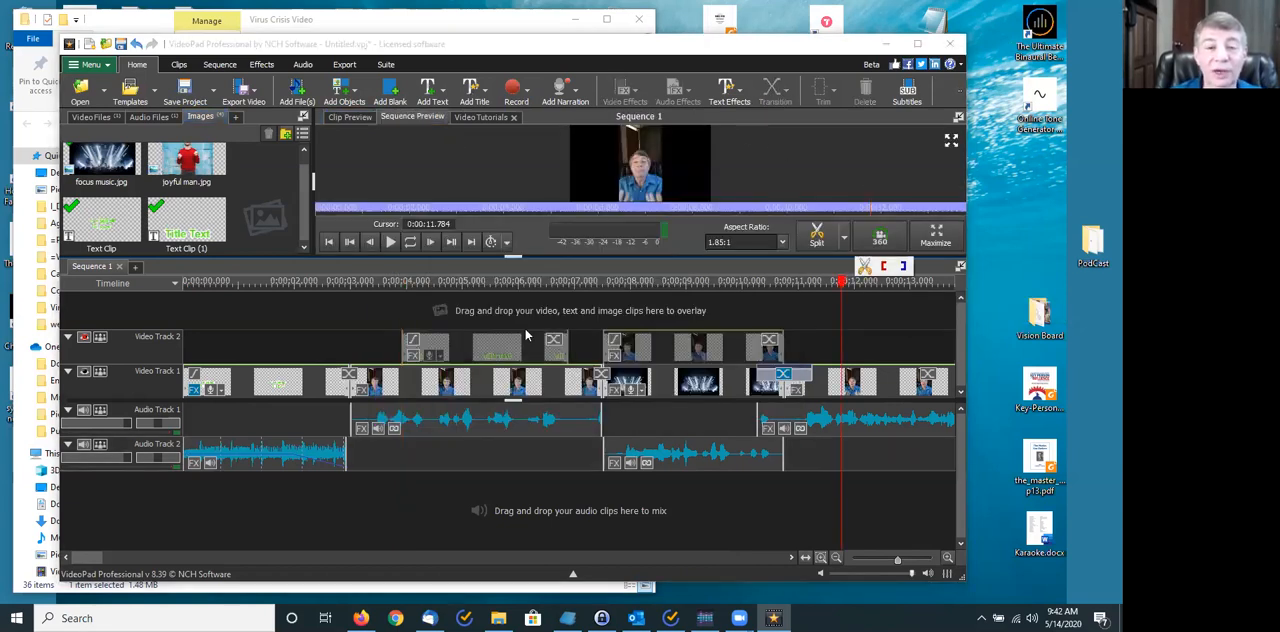
left_click(476, 283)
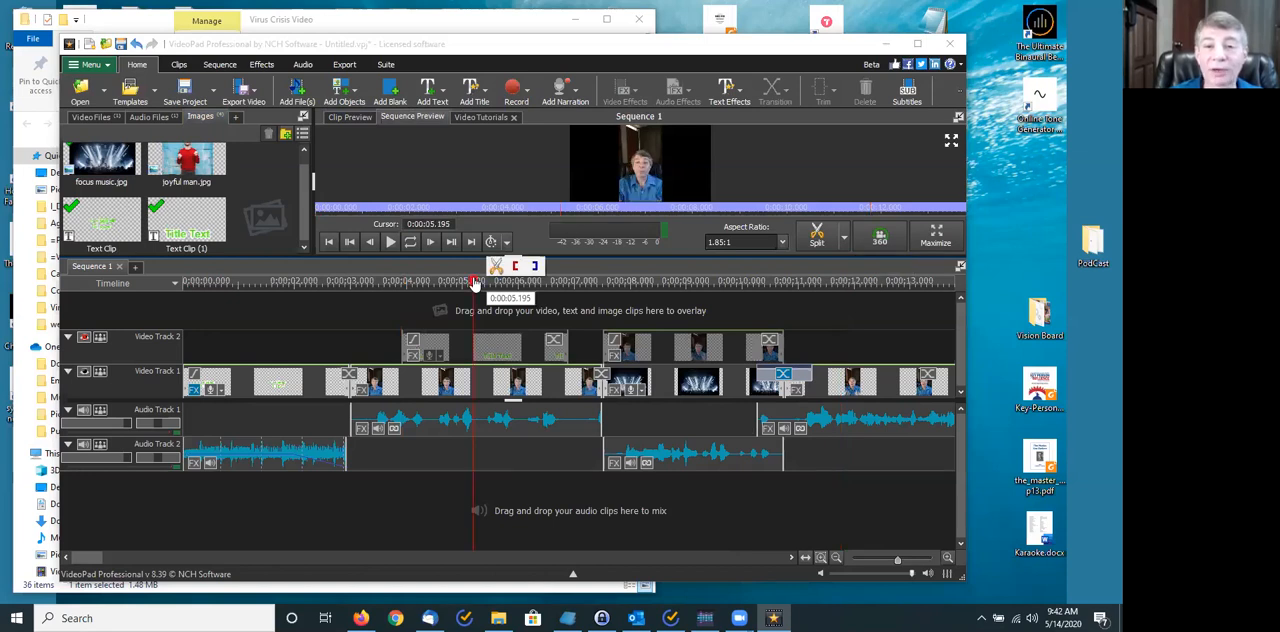
left_click_drag(453, 352, 449, 316)
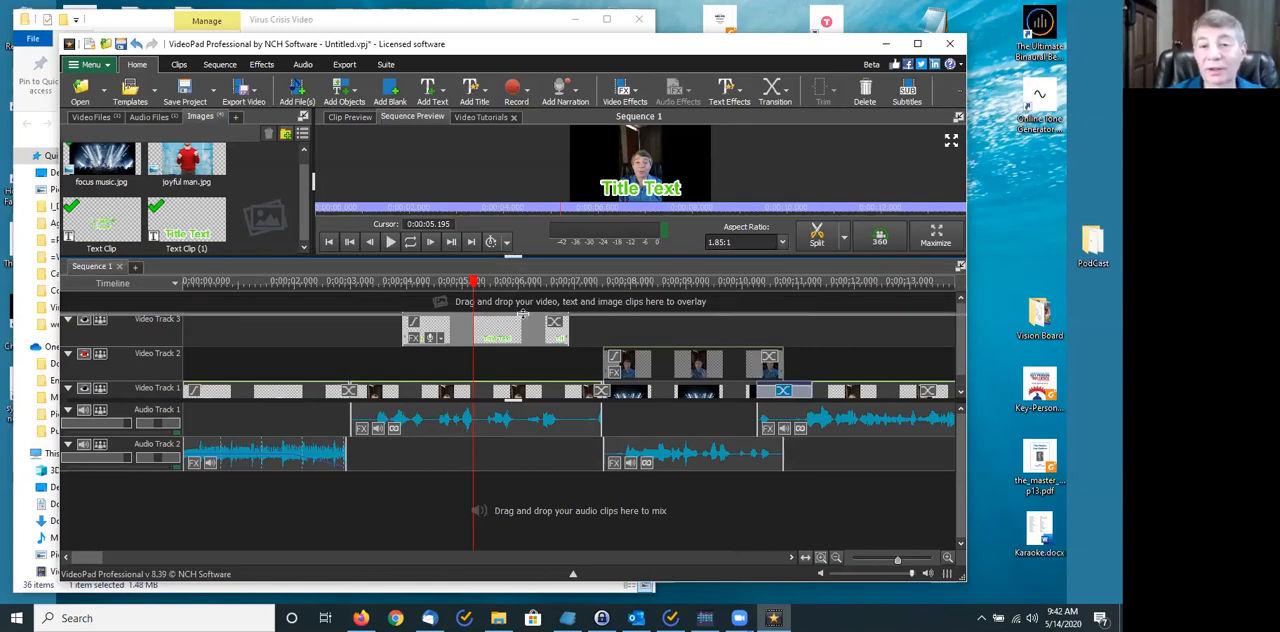
- Enlarge the sequence preview showing the title overlay, and close the untitled project, discarding its unsaved changes
left_click_drag(513, 257, 519, 313)
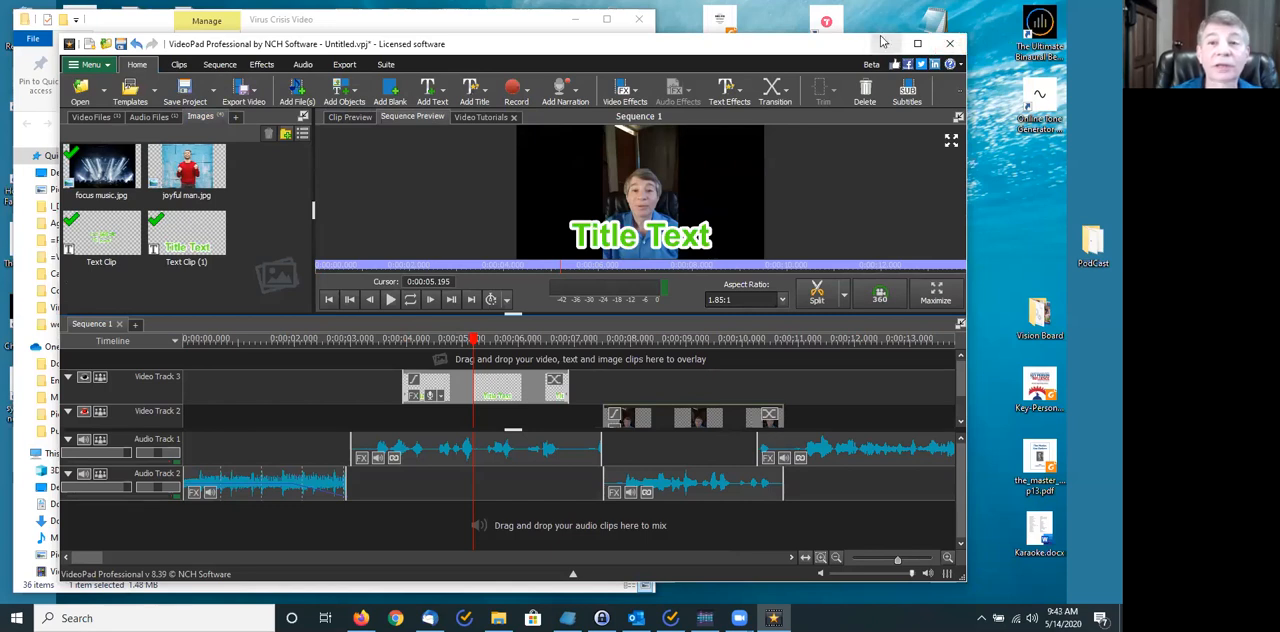
left_click(951, 47)
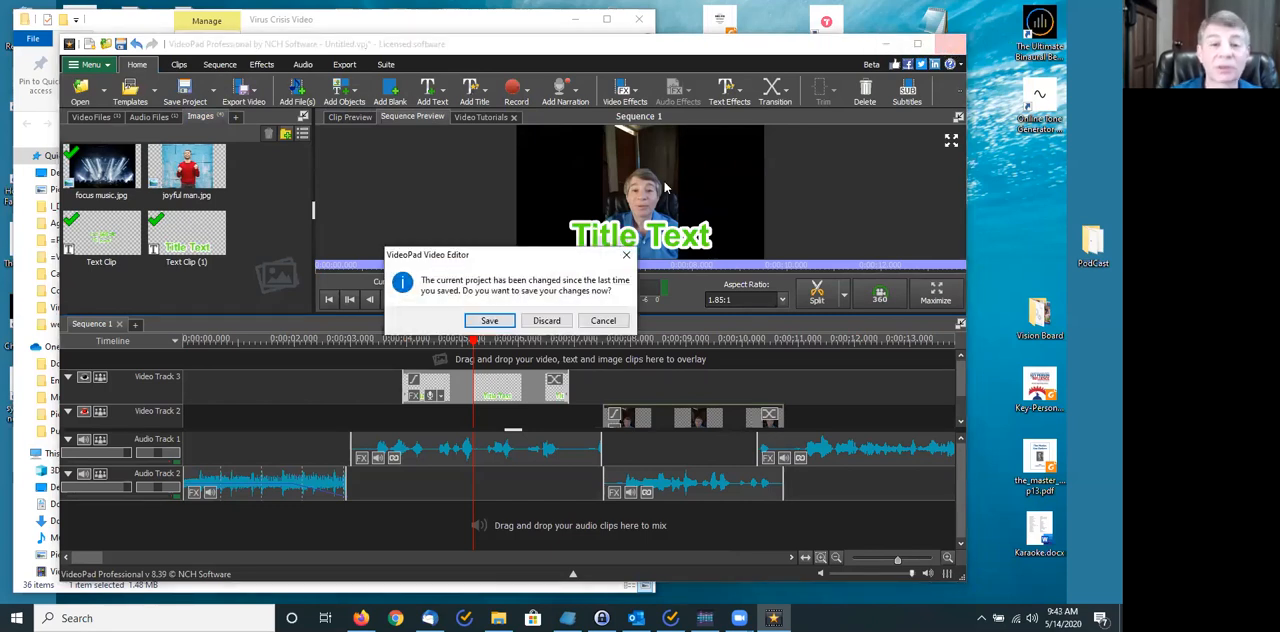
left_click(547, 321)
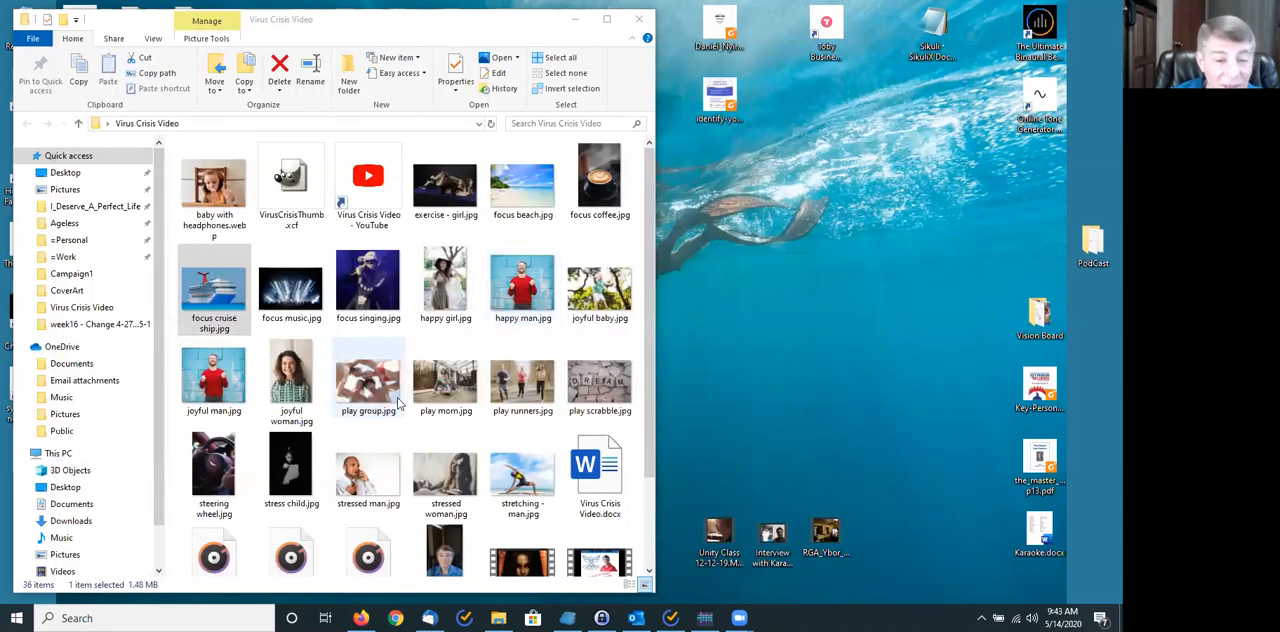
- Open the finished project Virus Crisis Video.vpj from the Virus Crisis Video folder
scroll(397, 402, "down", 2)
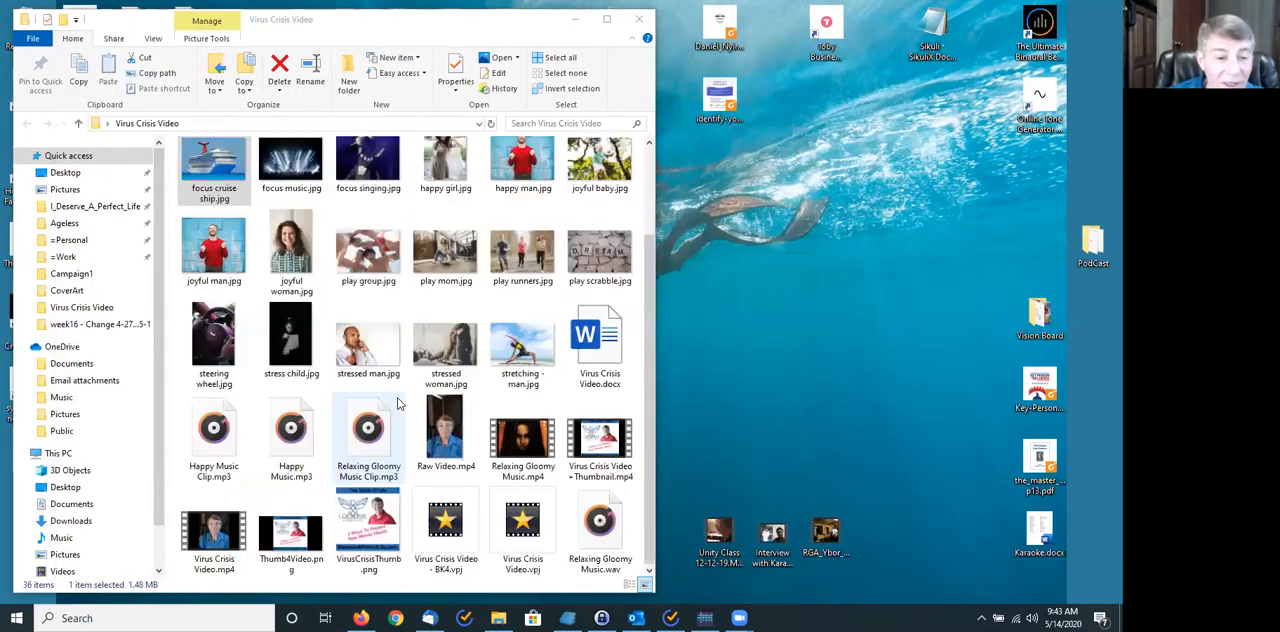
double_click(525, 520)
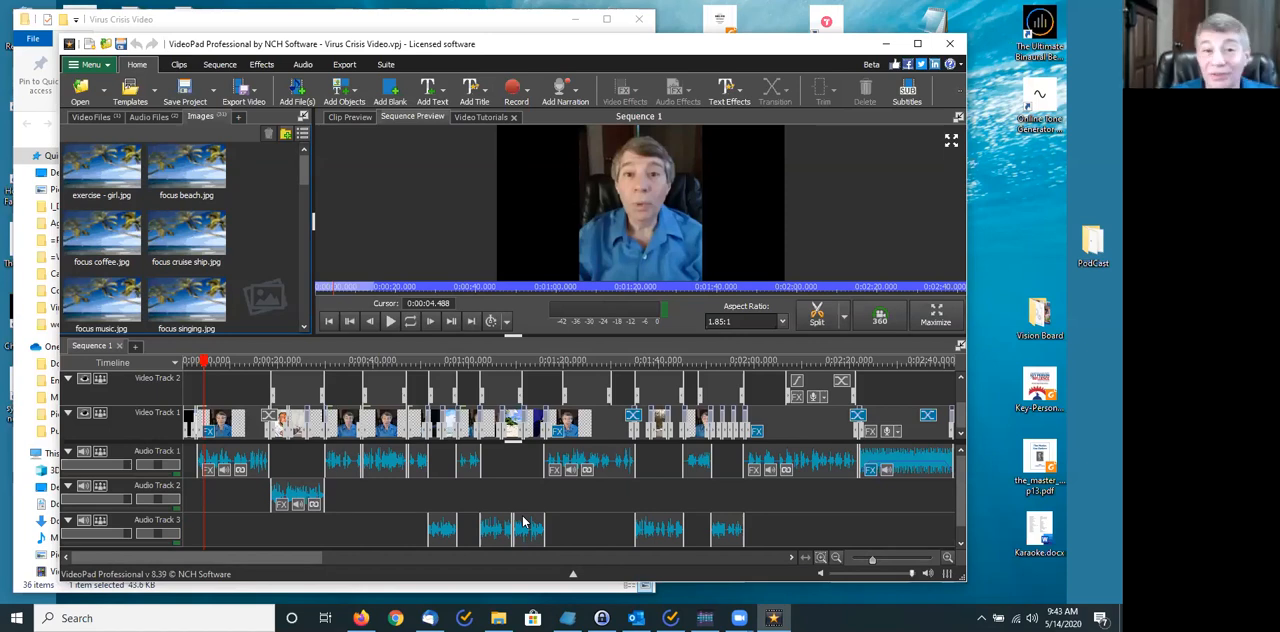
mouse_move(522, 521)
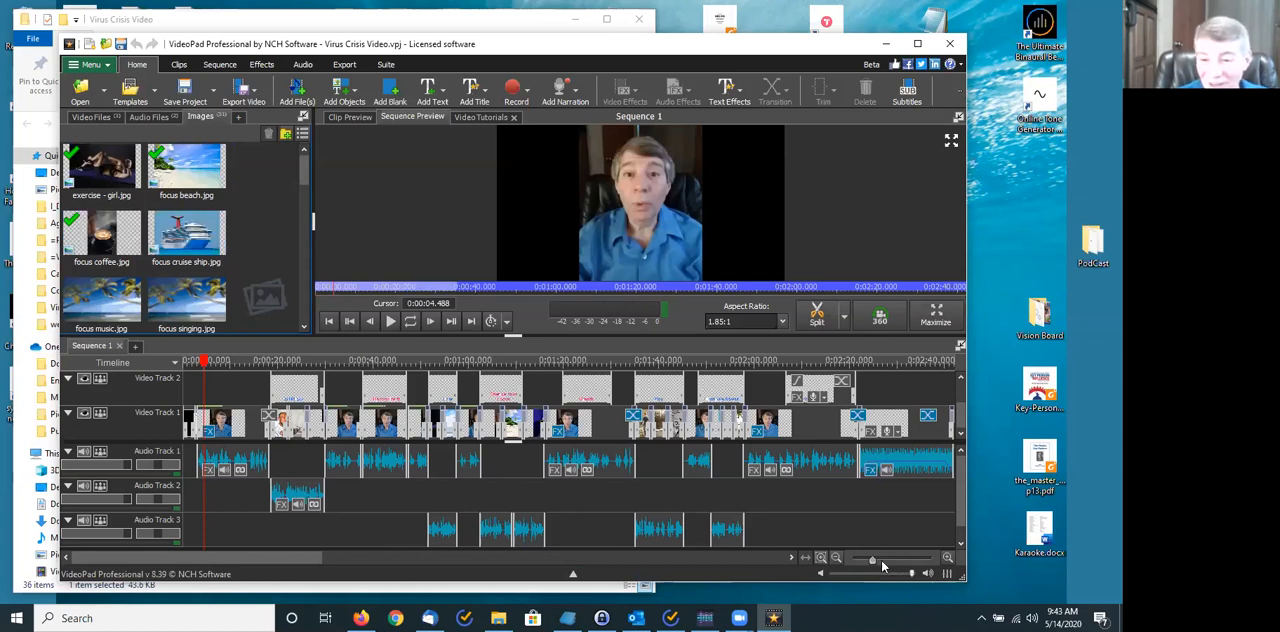
- Preview the text overlay on the stressed man image at about 0:00:19.5 in the sequence
mouse_move(897, 567)
left_mouse_down()
mouse_move(922, 566)
mouse_move(903, 566)
left_mouse_up()
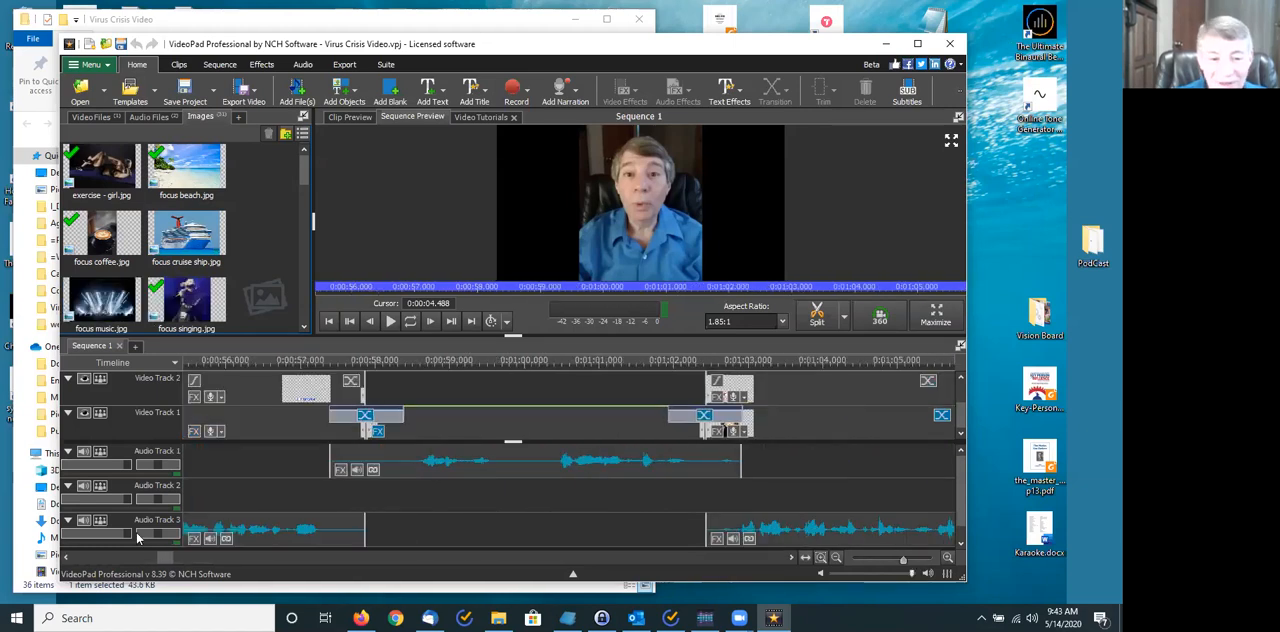
left_click_drag(144, 556, 100, 558)
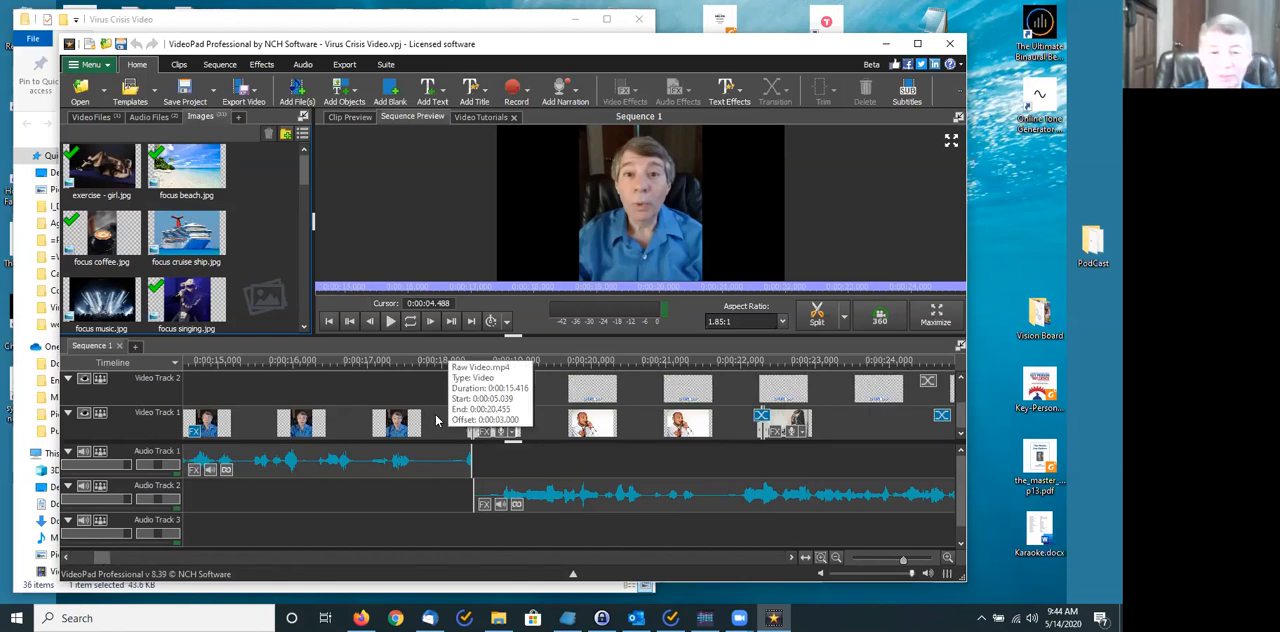
left_click(556, 364)
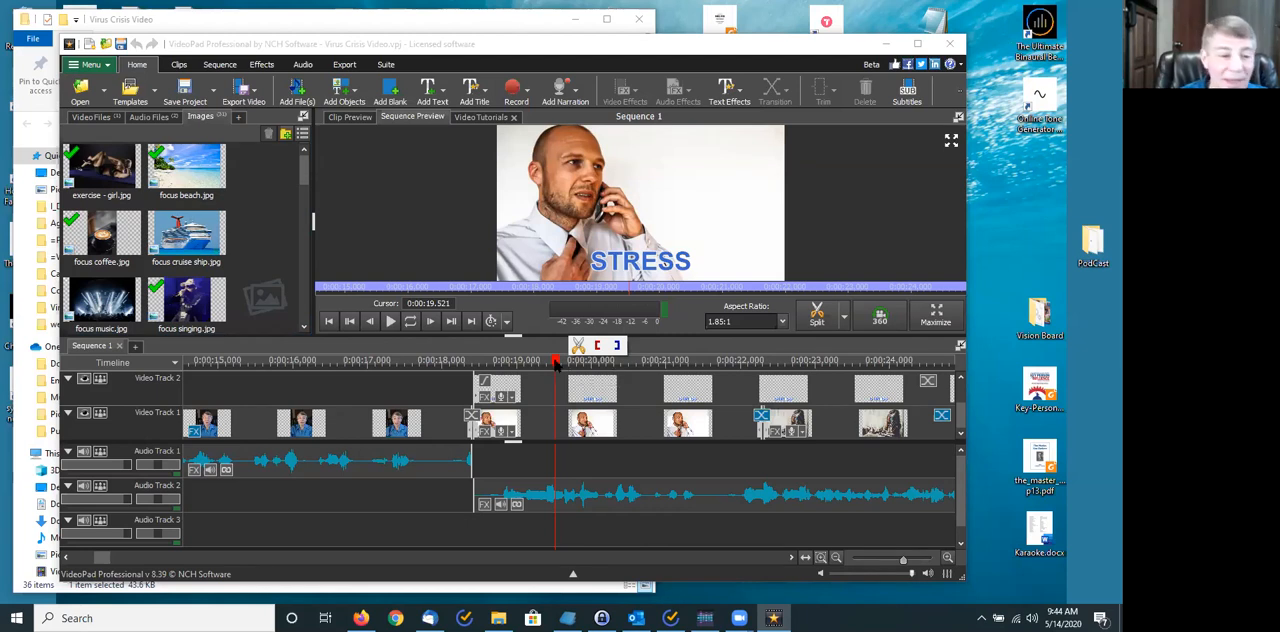
- Preview the closing credits on Video Track 1 at several points between about 0:02:22.8 and 0:02:26
left_click_drag(105, 558, 276, 604)
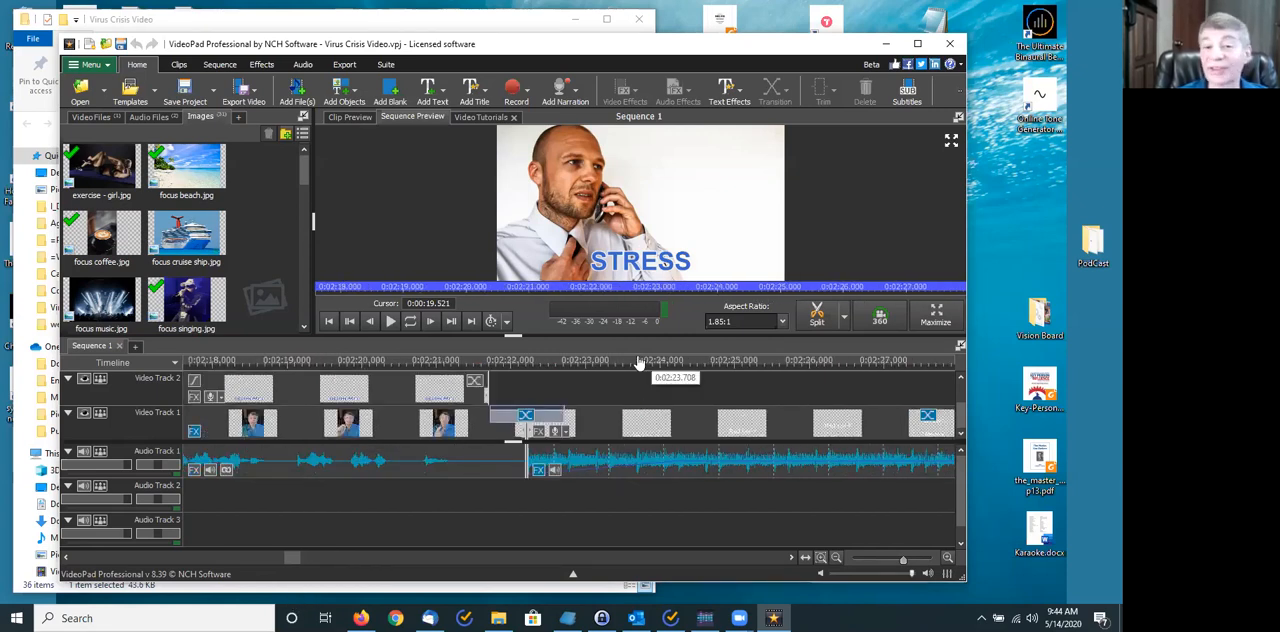
left_click(638, 362)
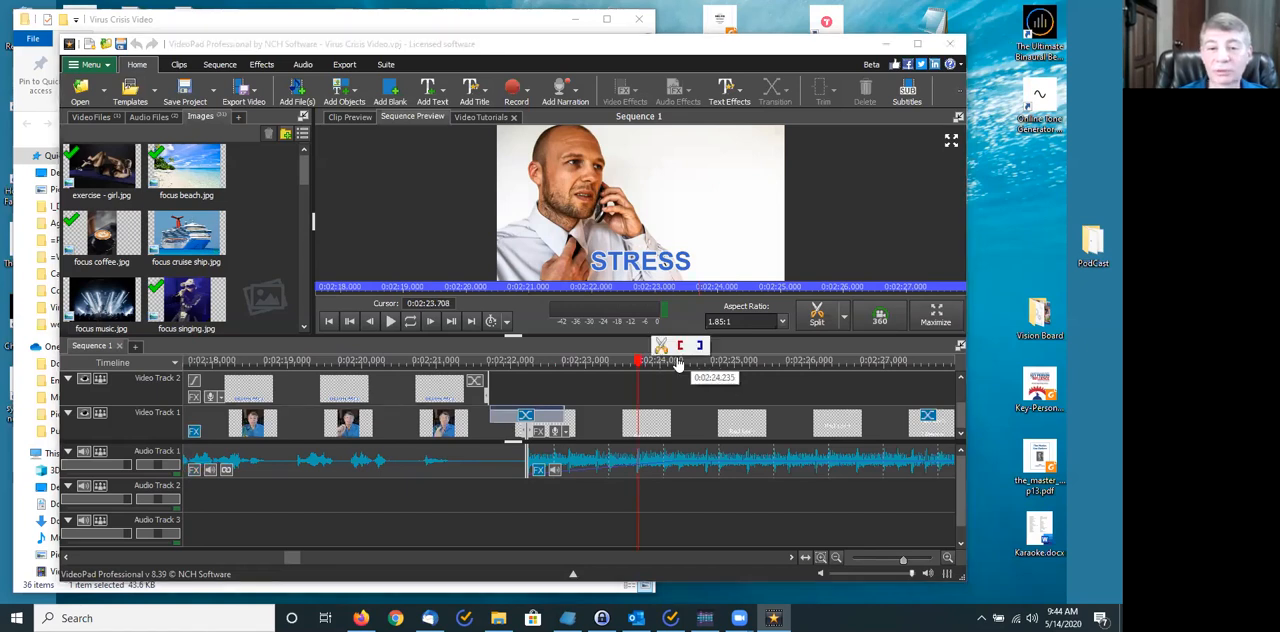
left_click(568, 362)
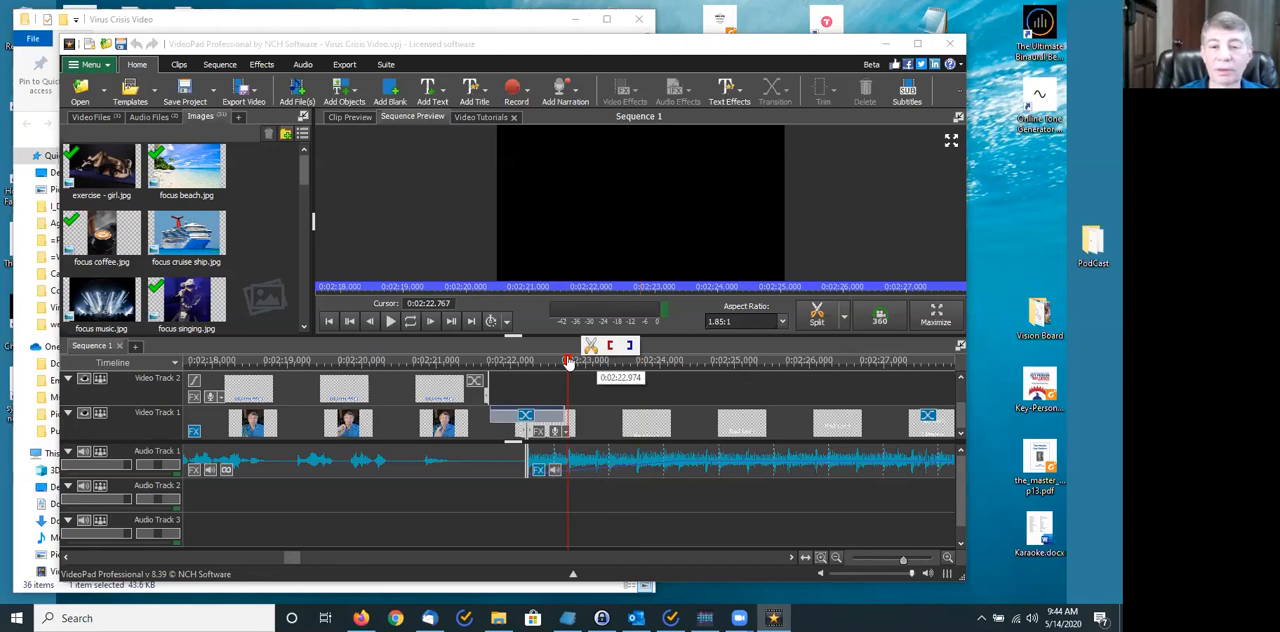
left_click(660, 362)
left_click(805, 362)
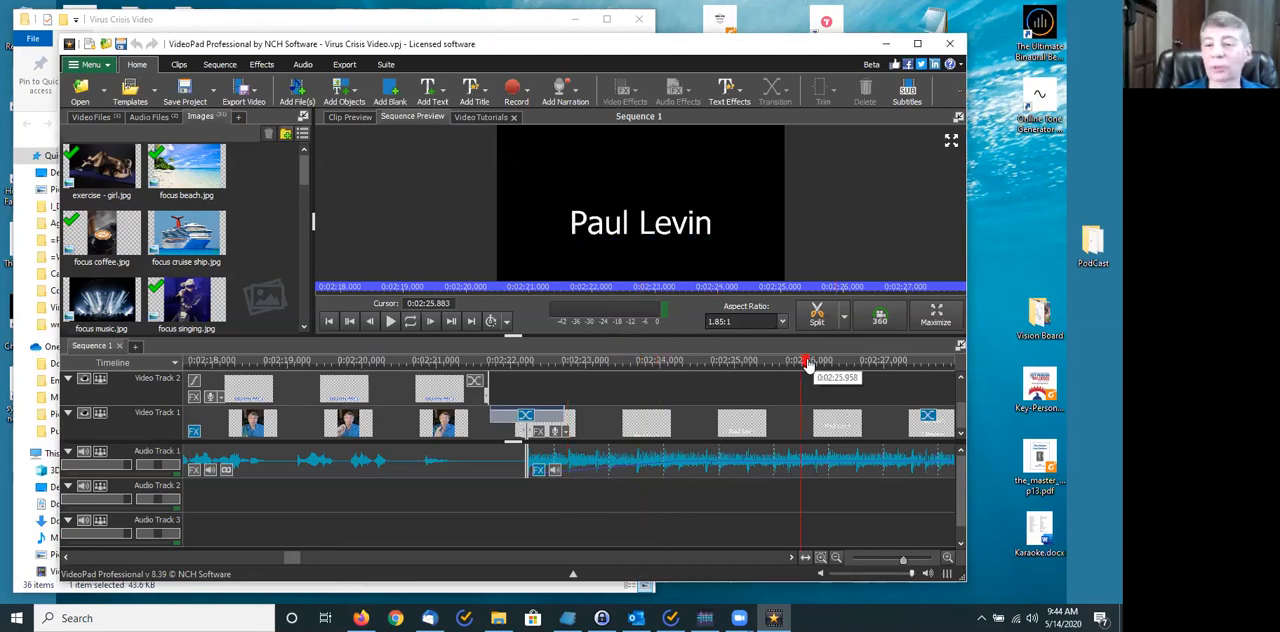
left_click(816, 364)
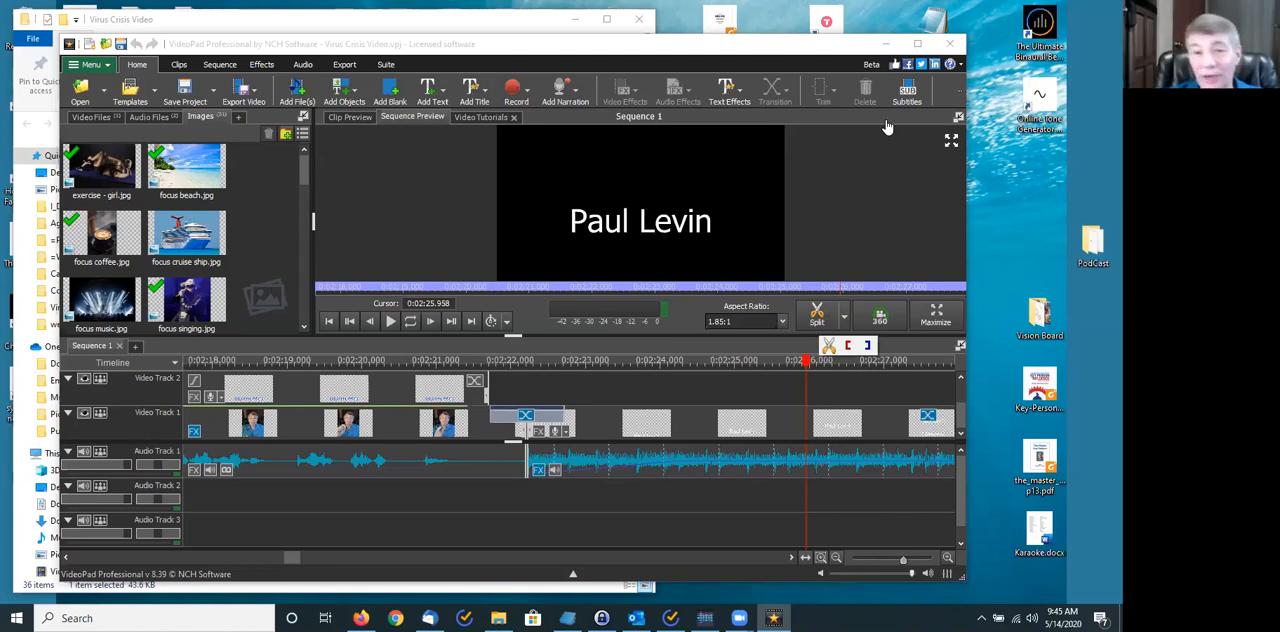
left_click(887, 126)
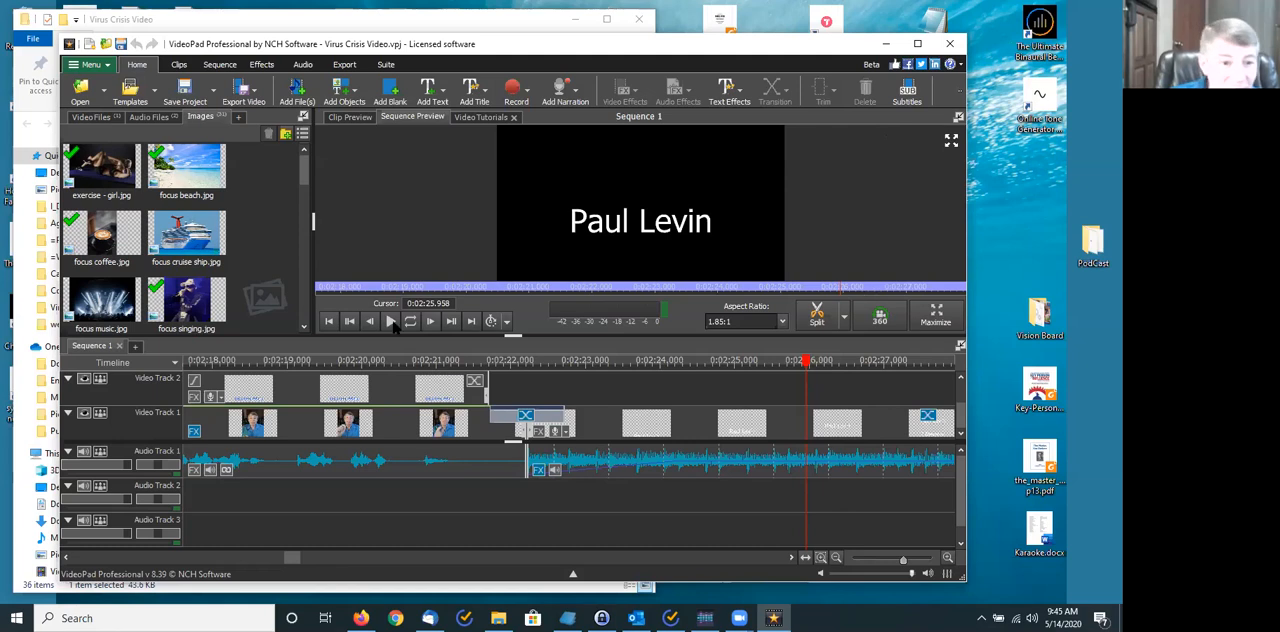
- Play the finished sequence from the start through the thumbnail intro into the talking video, and pause at about 0:00:08
left_click(330, 321)
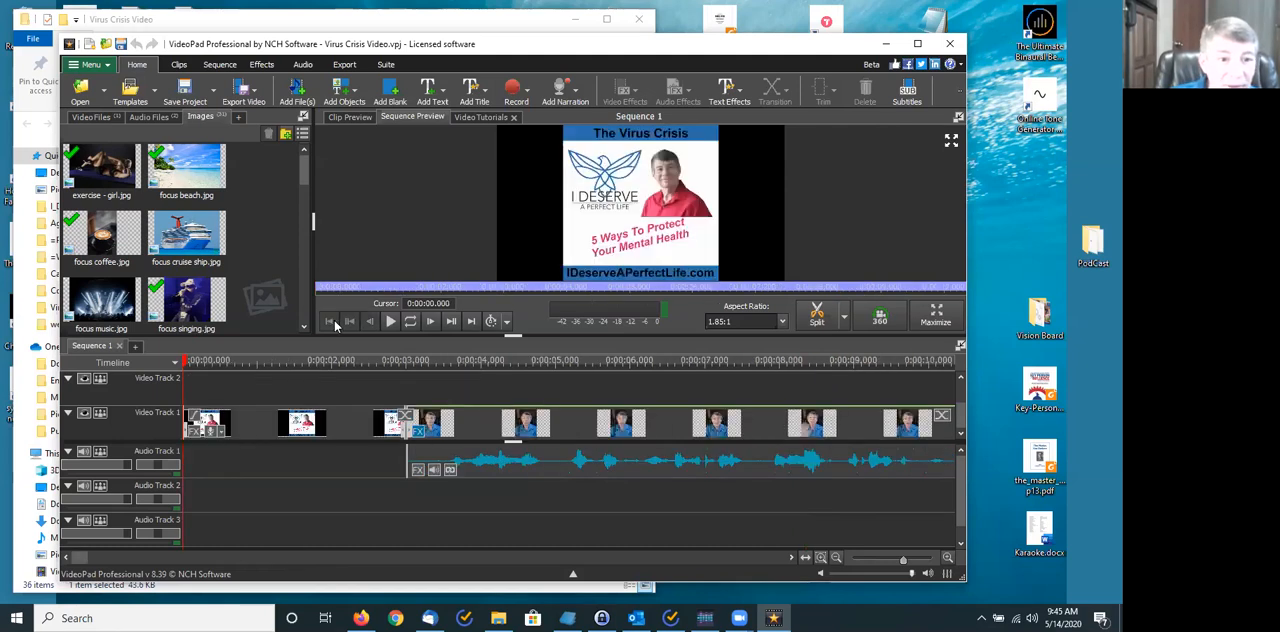
left_click(391, 321)
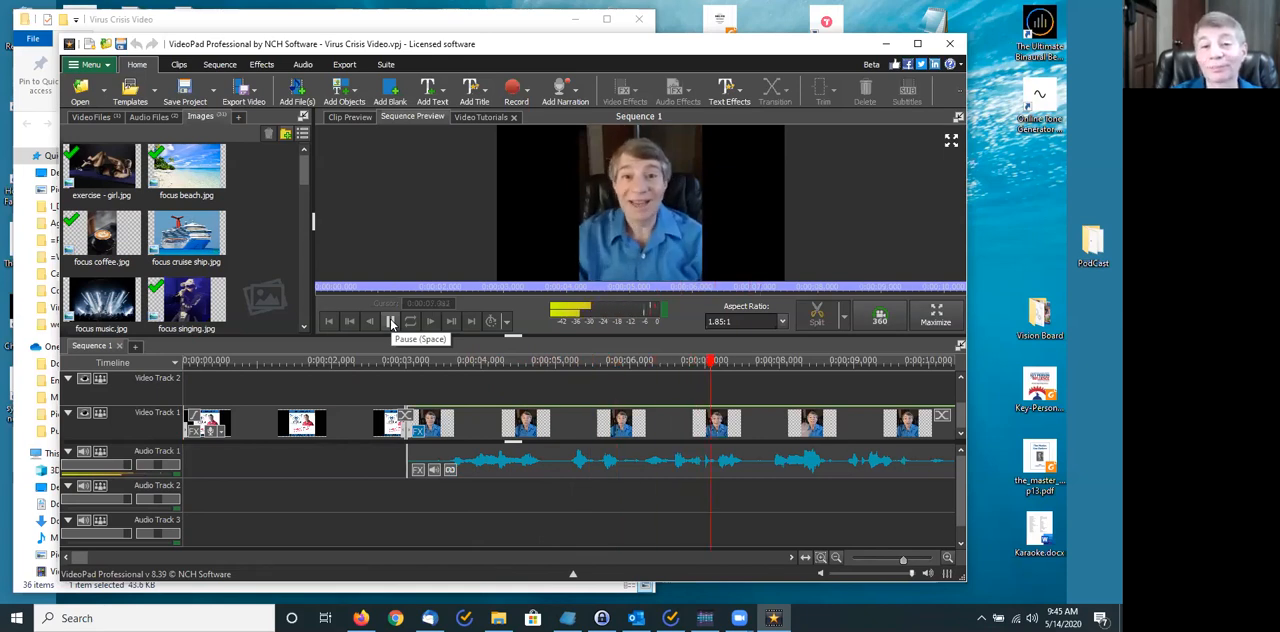
left_click(391, 322)
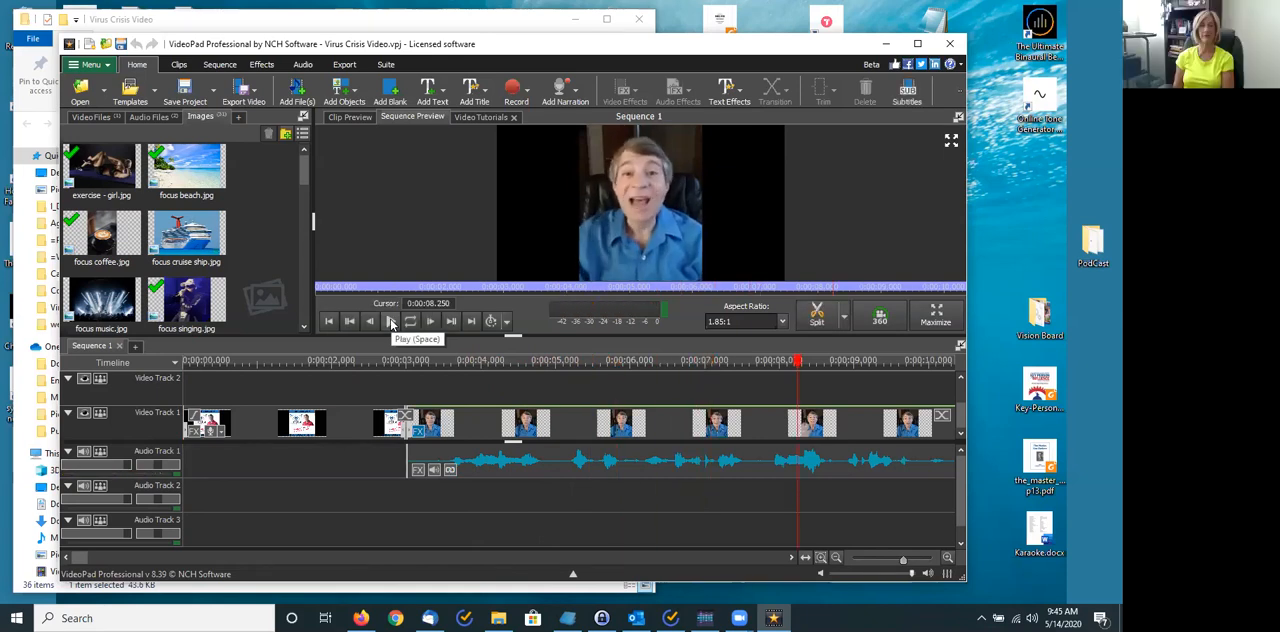